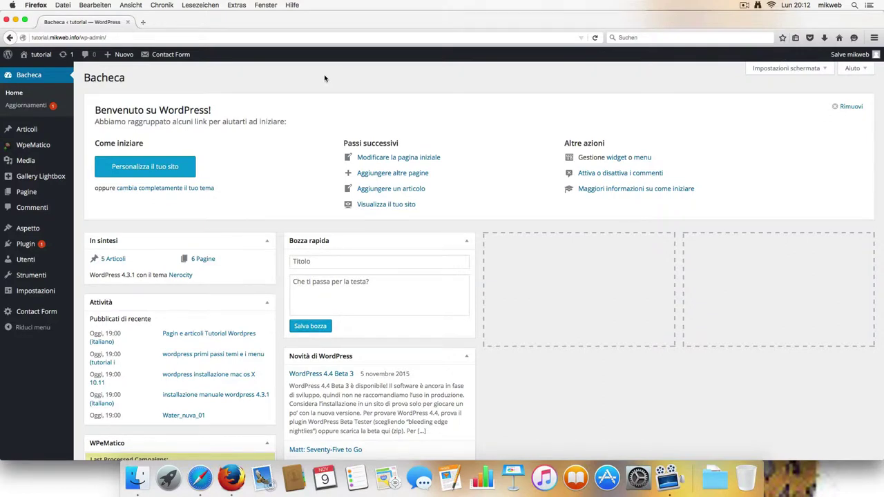
Step: Review the users list (mikweb Administrator, tutorial Collaboratore), then go to the Articoli list
mouse_move(41, 259)
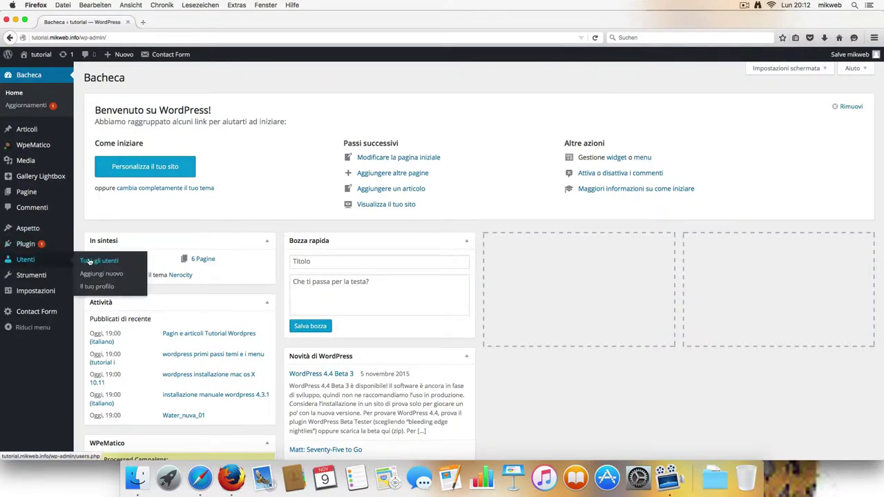
left_click(90, 262)
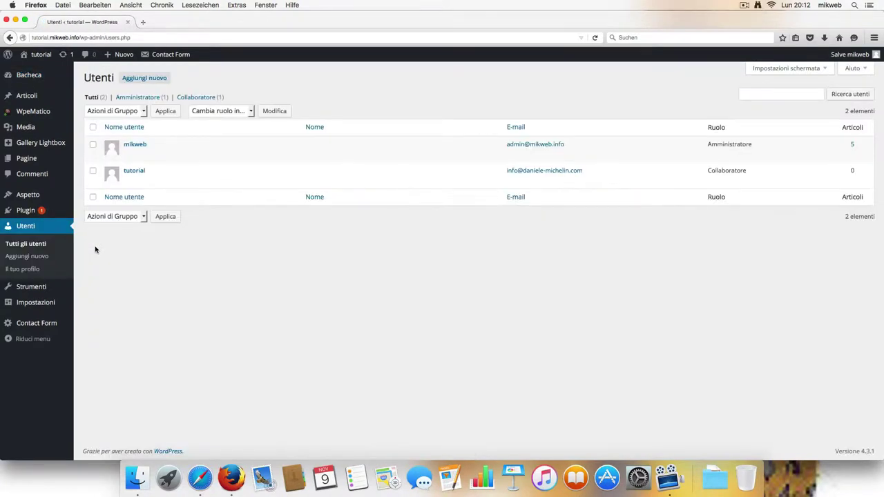
mouse_move(319, 187)
mouse_move(559, 161)
mouse_move(719, 174)
mouse_move(858, 62)
left_click(37, 97)
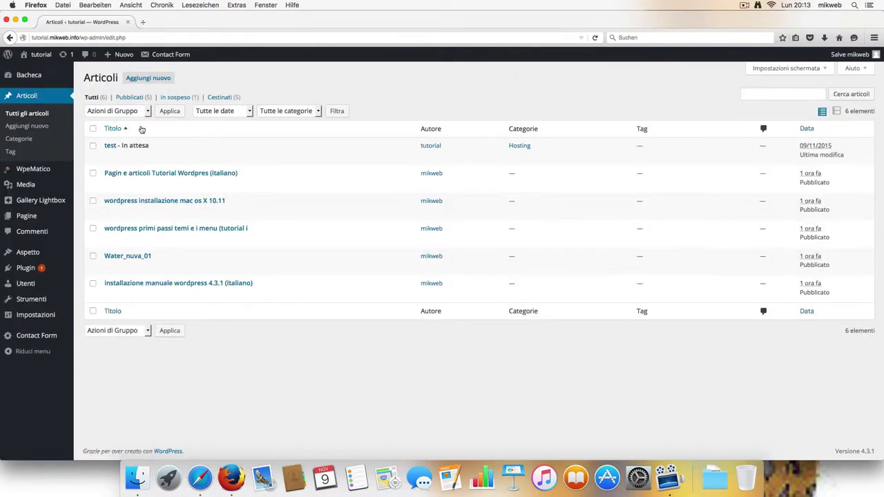
Step: Create and publish a post titled 'utente esempio' with body 'questo e solo un esempio'
left_click(149, 80)
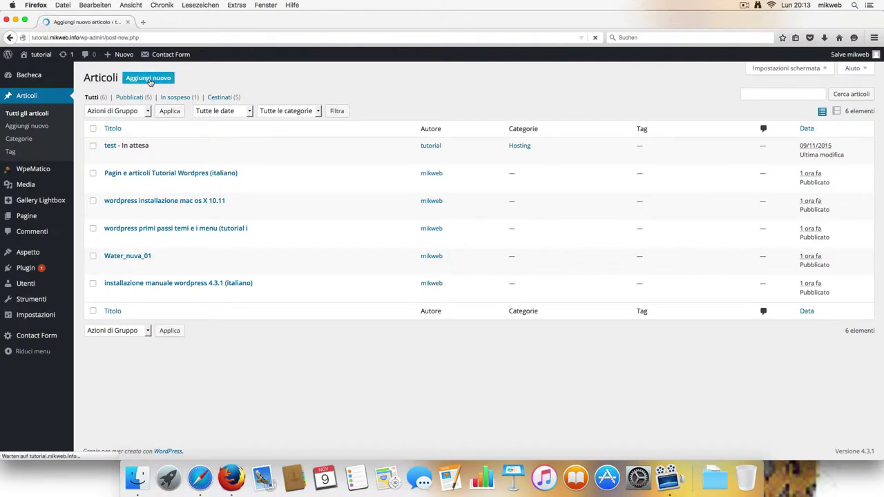
left_click(156, 97)
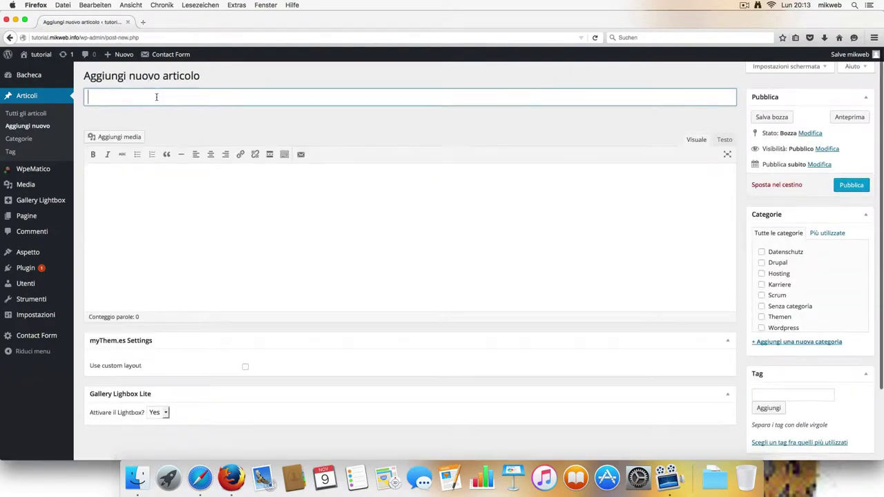
type("utente")
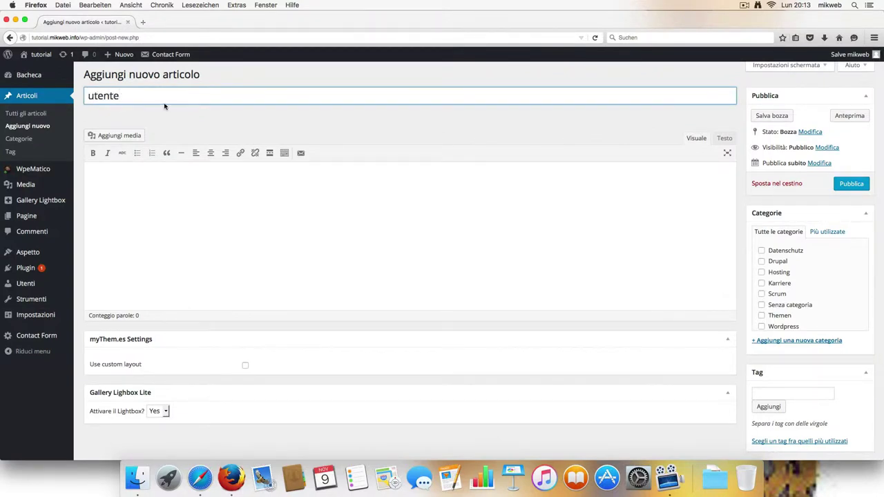
type(" esempio")
left_click(169, 176)
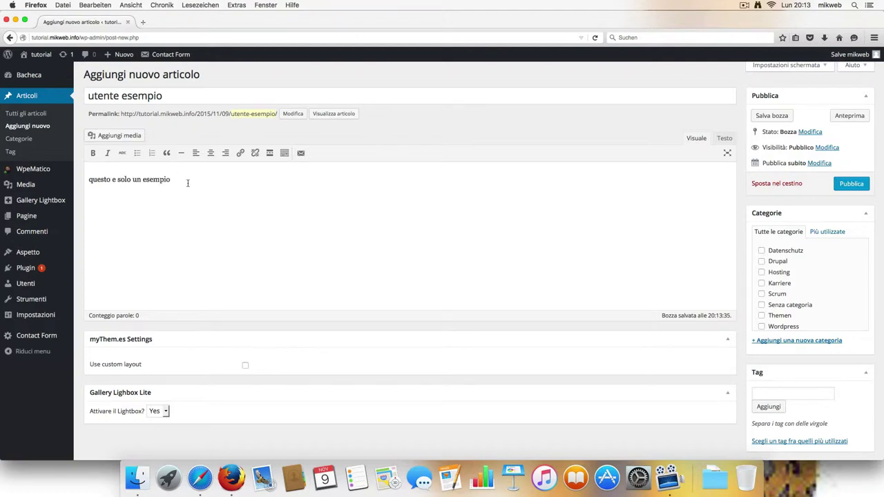
scroll(421, 241, "down", 2)
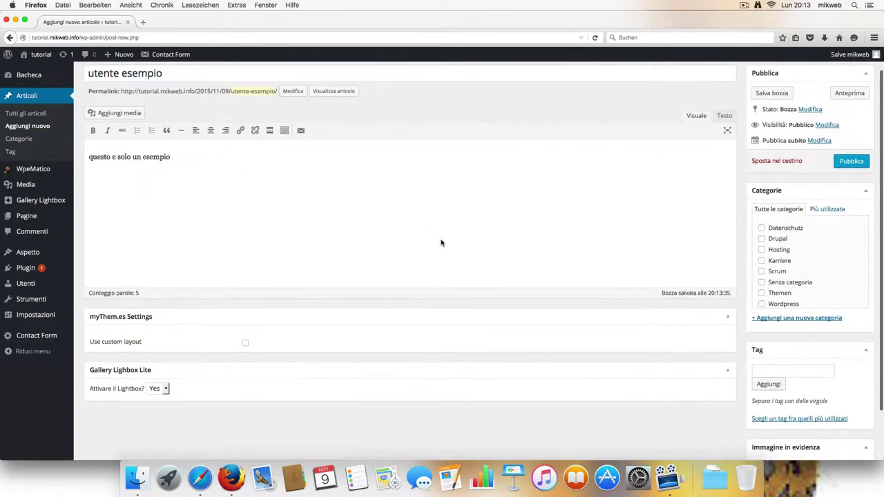
scroll(649, 246, "up", 2)
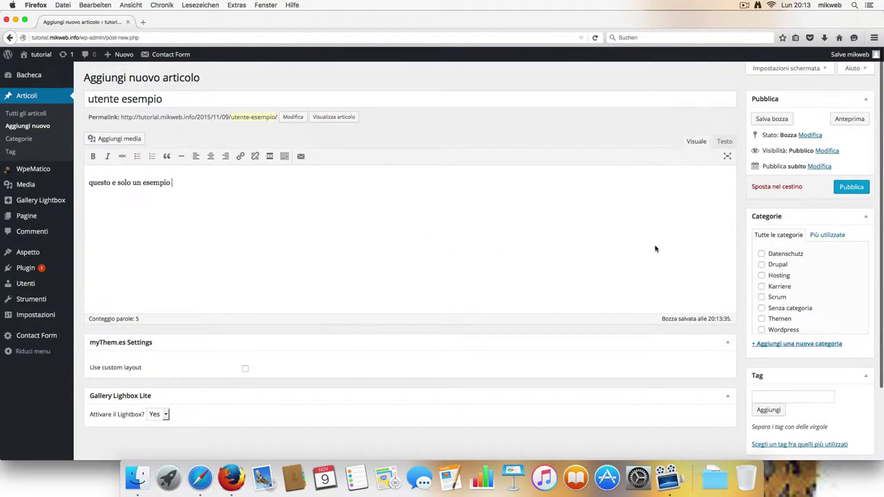
left_click(853, 186)
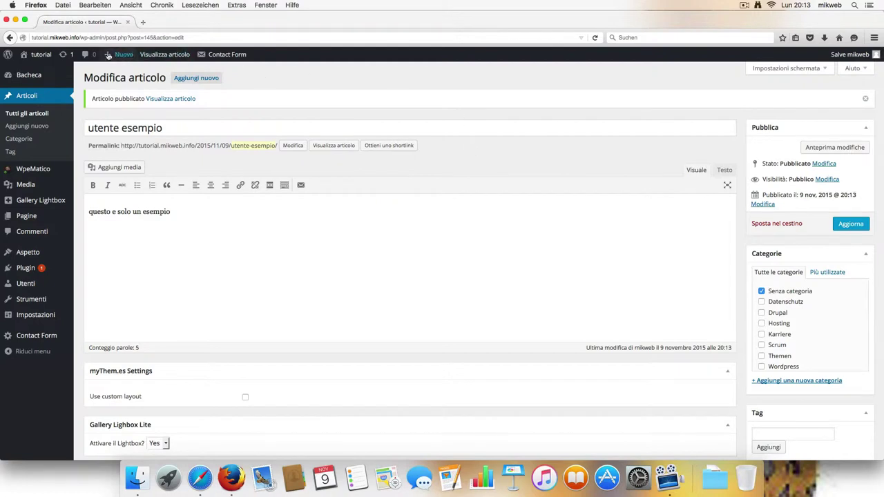
Step: On the live site, open the 'utente esempio' post via MENU > Pagina di esempio
left_click(45, 56)
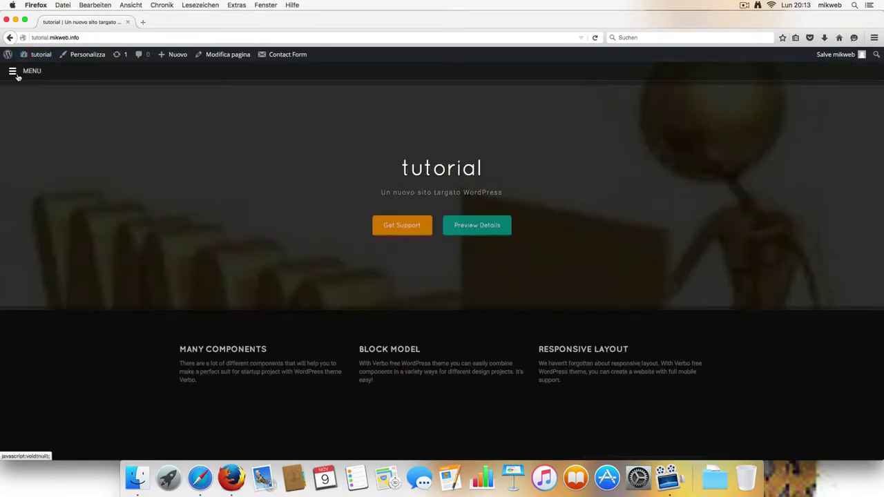
left_click(17, 74)
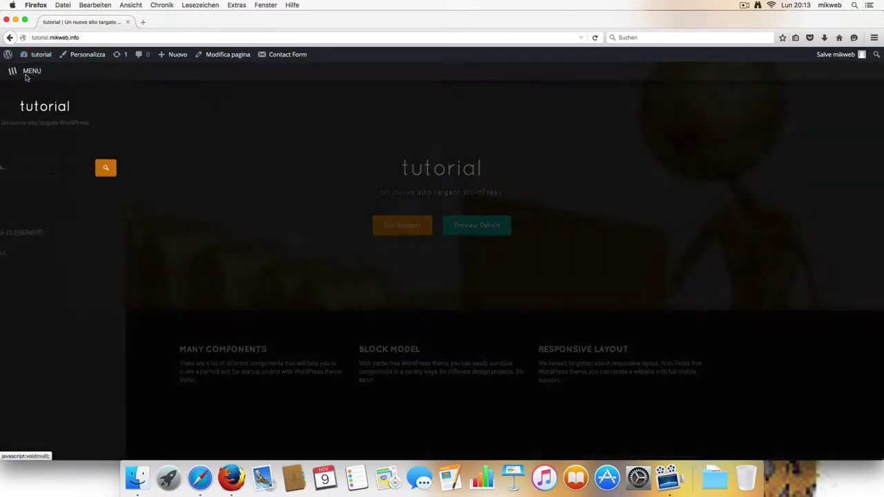
left_click(69, 233)
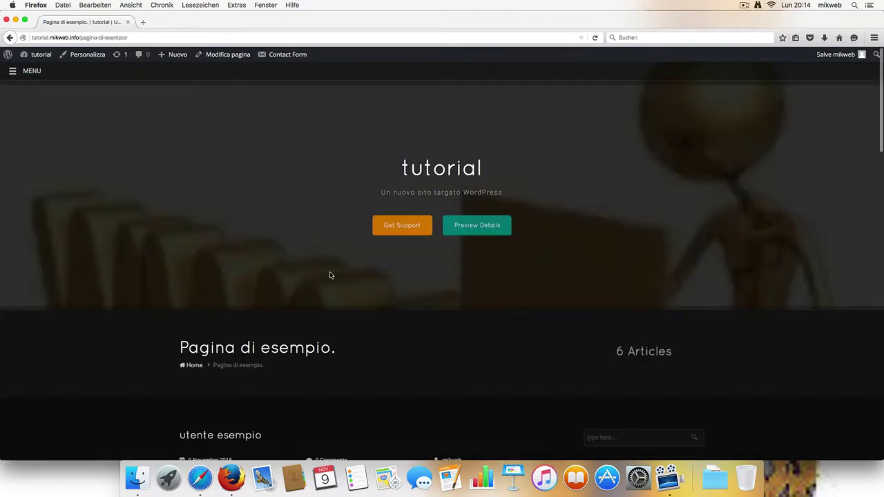
scroll(330, 275, "down", 2)
scroll(332, 269, "down", 2)
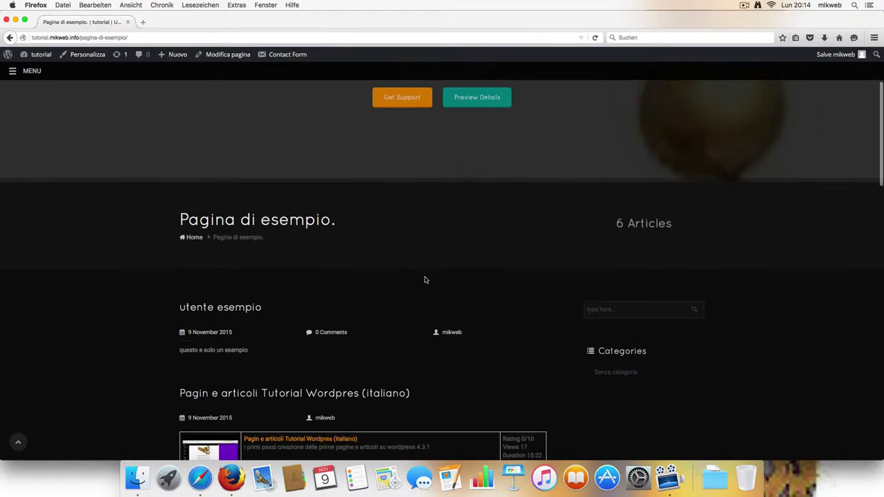
left_click(241, 312)
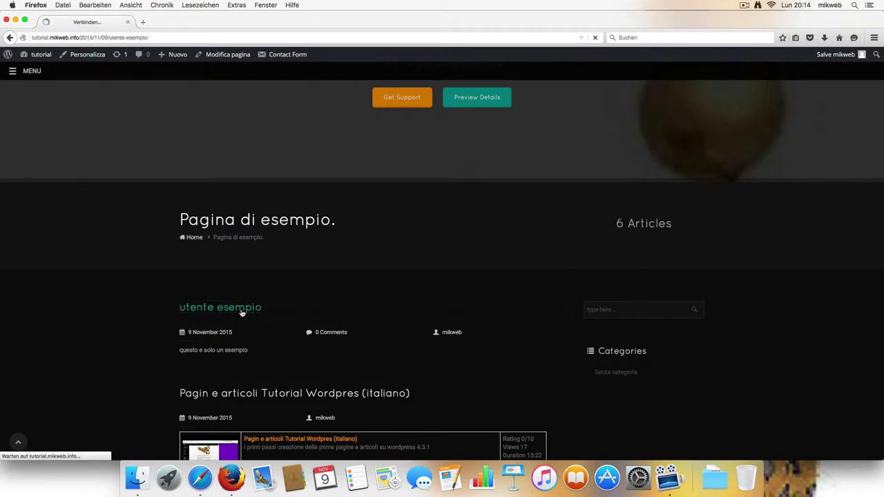
Step: View mikweb's author archive, then return to the admin dashboard
scroll(348, 325, "down", 3)
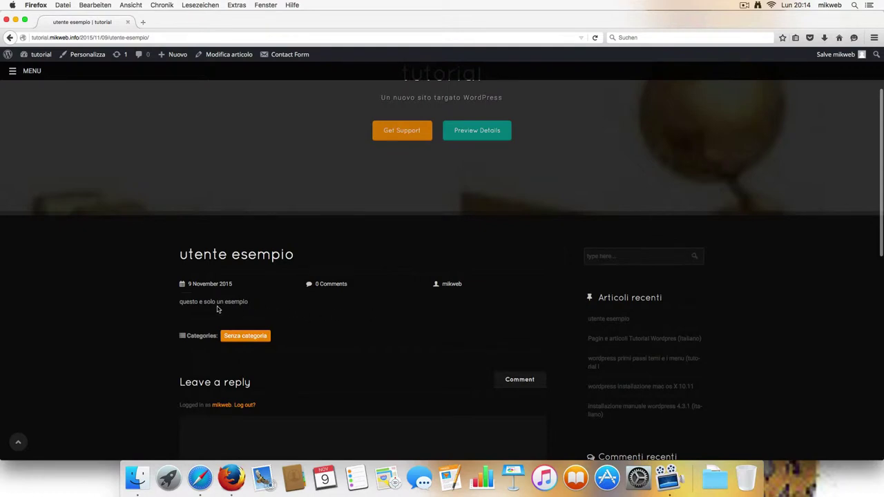
left_click(451, 283)
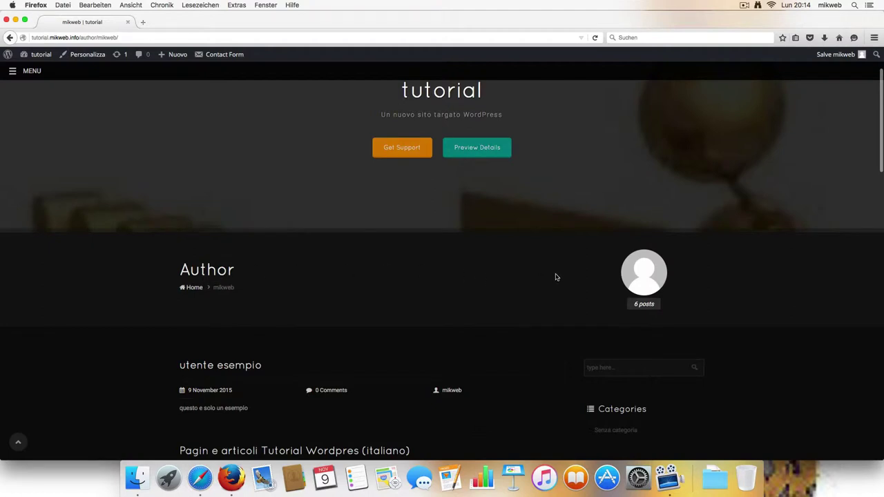
scroll(582, 276, "up", 3)
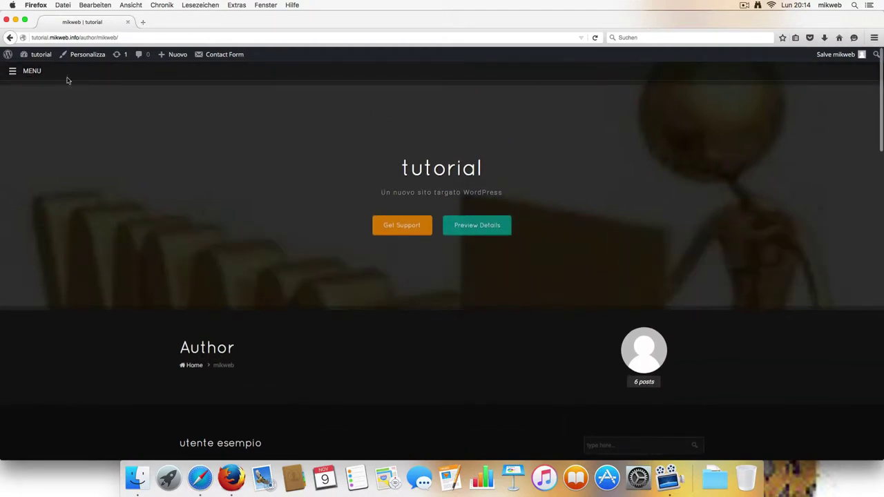
left_click(41, 56)
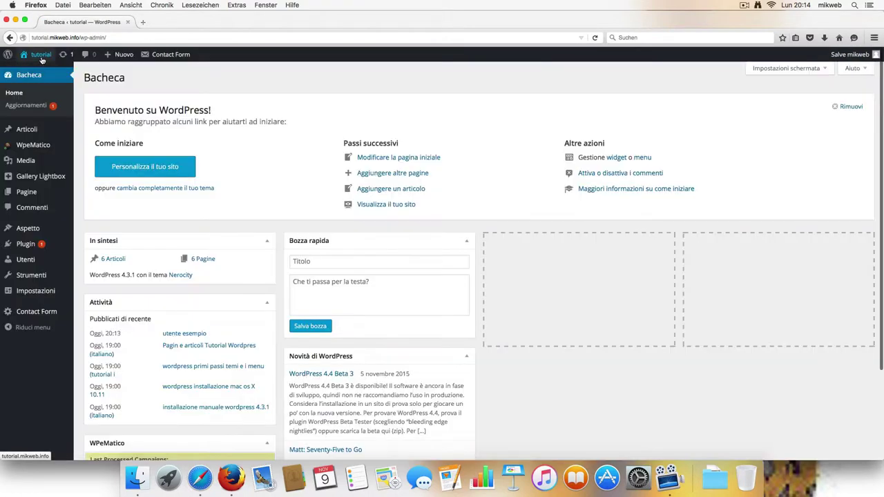
Step: From Tutti gli utenti, delete tutorial, reassigning all its content to mikweb
mouse_move(57, 239)
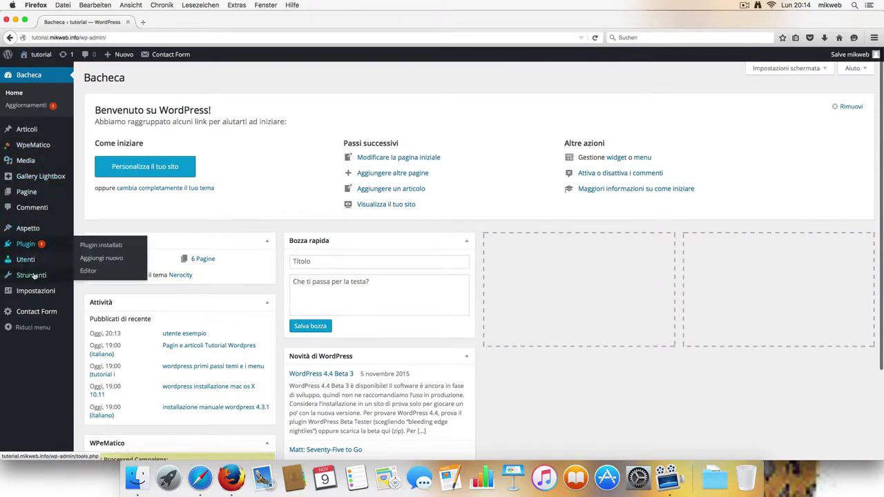
mouse_move(32, 264)
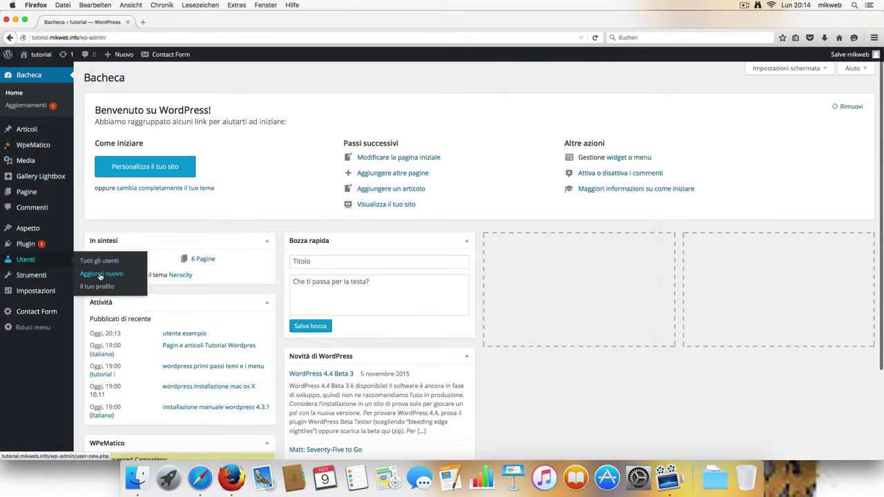
left_click(98, 262)
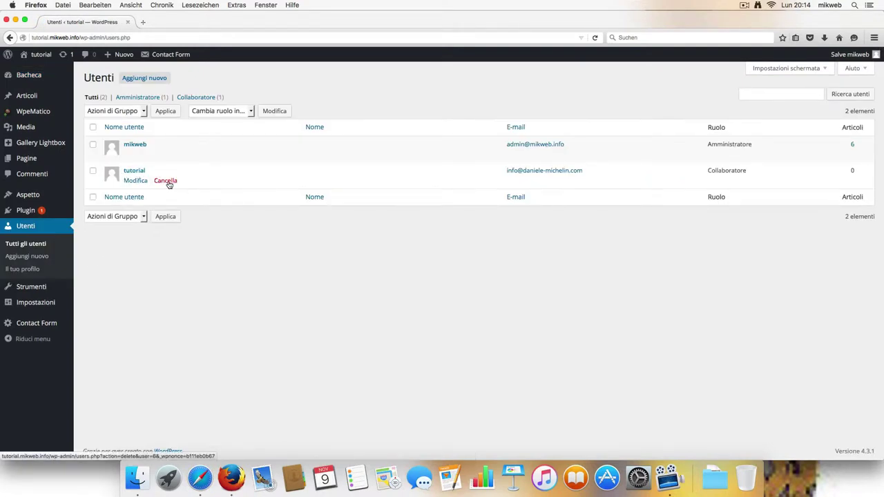
left_click(165, 181)
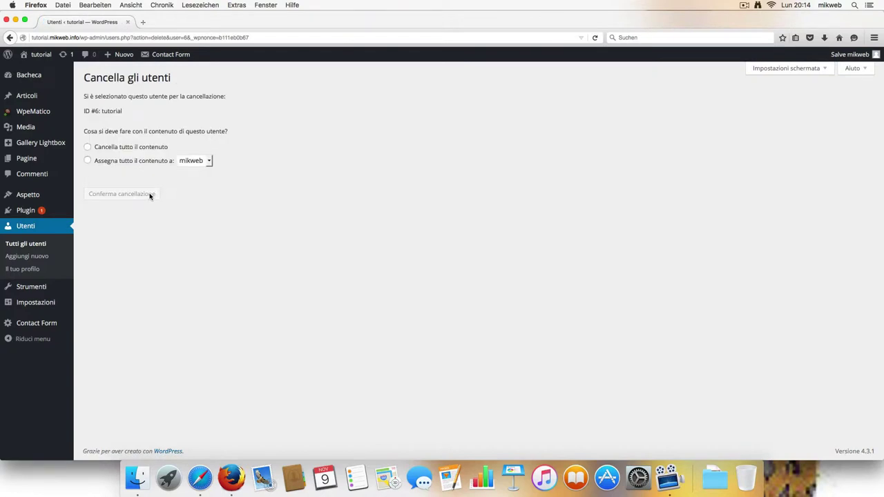
left_click(88, 162)
left_click(139, 196)
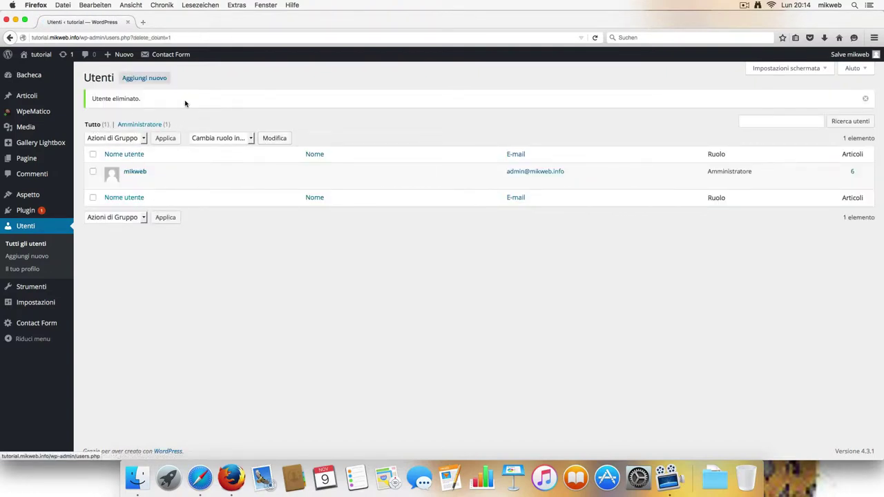
Step: Start a new user with username tutorial and fill in the account details
left_click(146, 78)
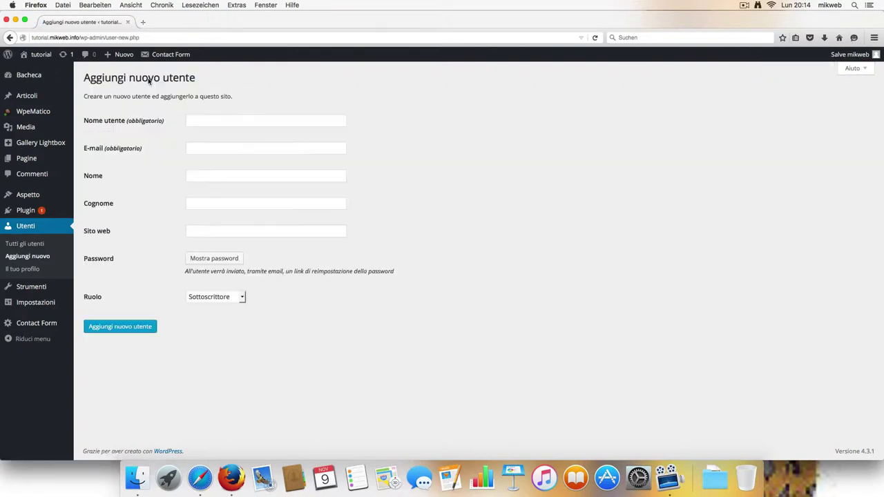
left_click(206, 119)
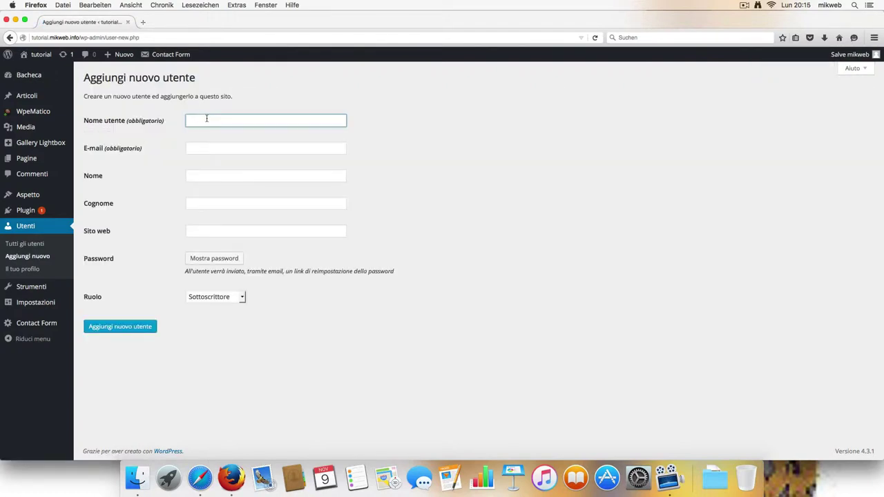
type("tutorial")
left_click(223, 147)
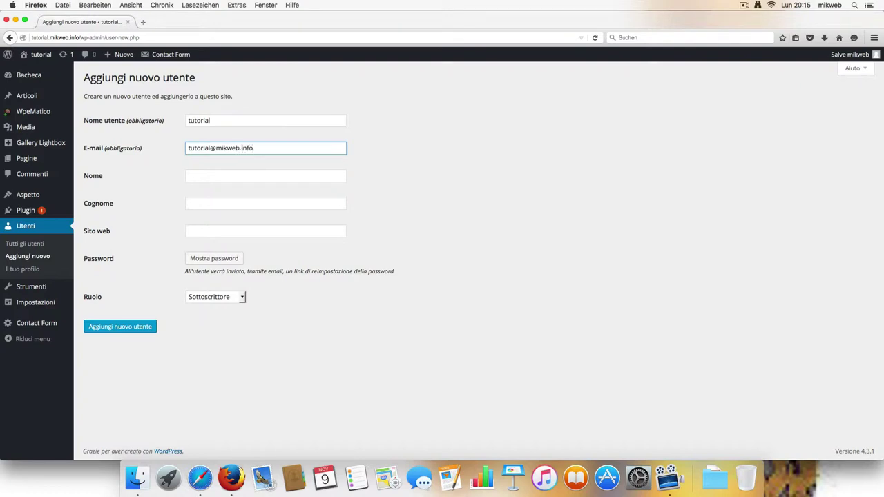
left_click(216, 175)
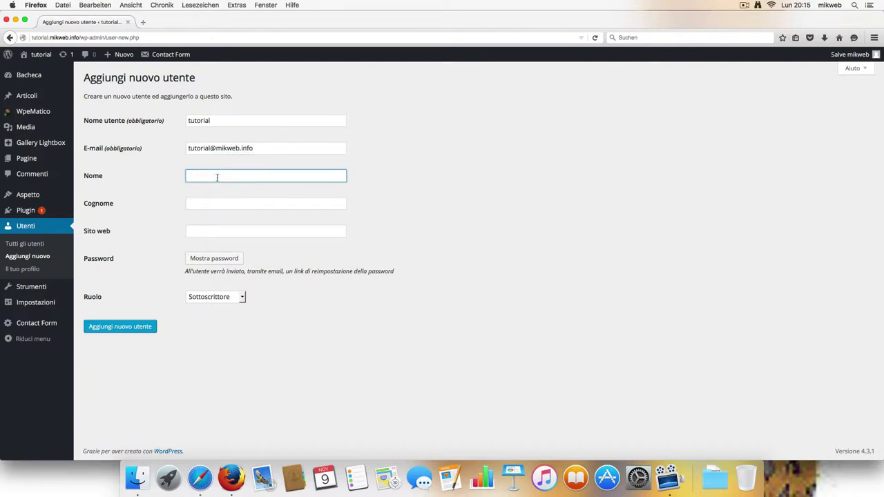
left_click(240, 201)
left_click(240, 228)
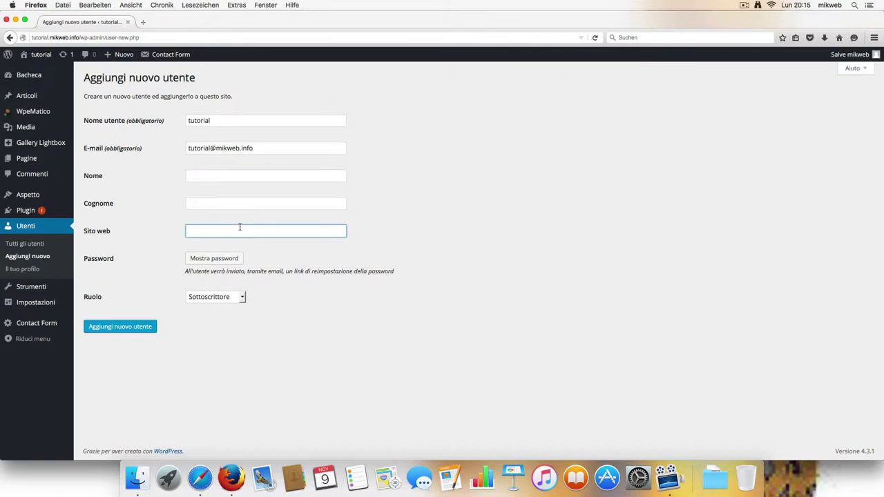
Step: Set a confirmed weak password, choose the Editore role, and create the user
left_click(232, 257)
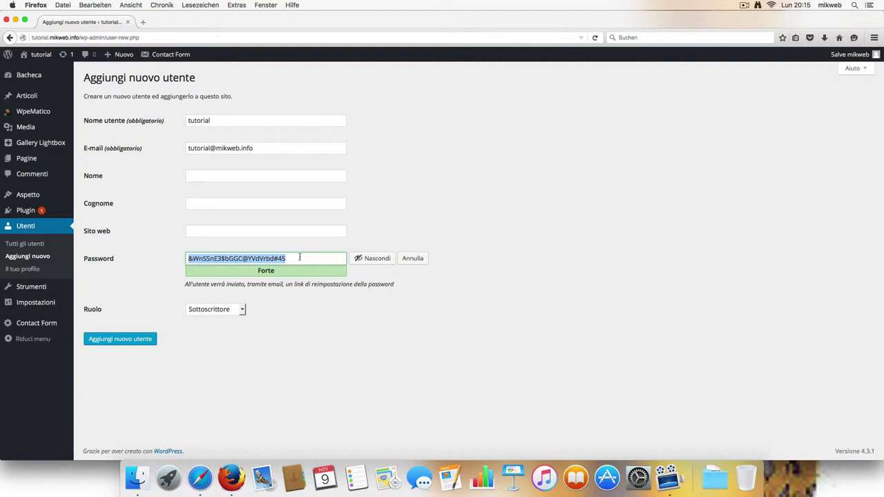
key("BackSpace")
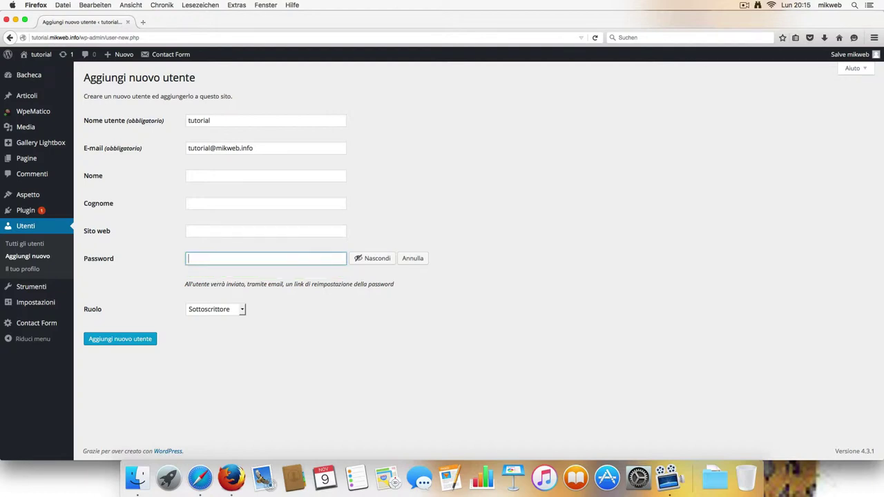
type("tutorial123")
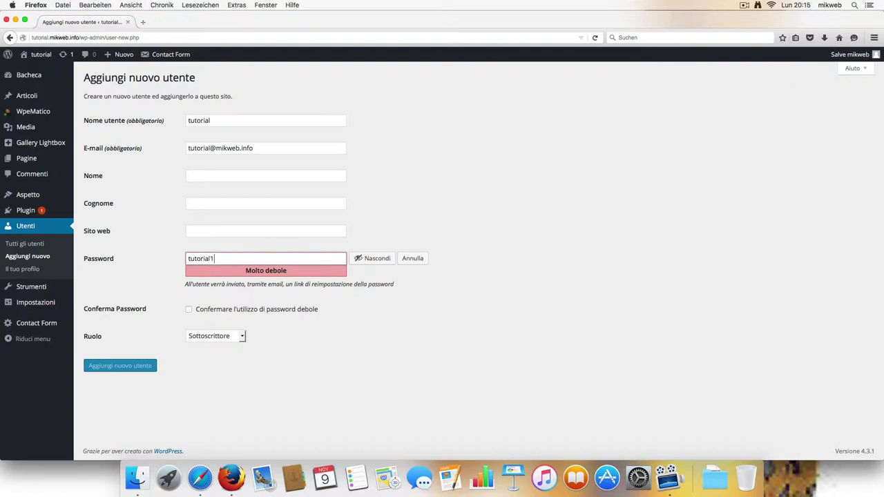
left_click(189, 309)
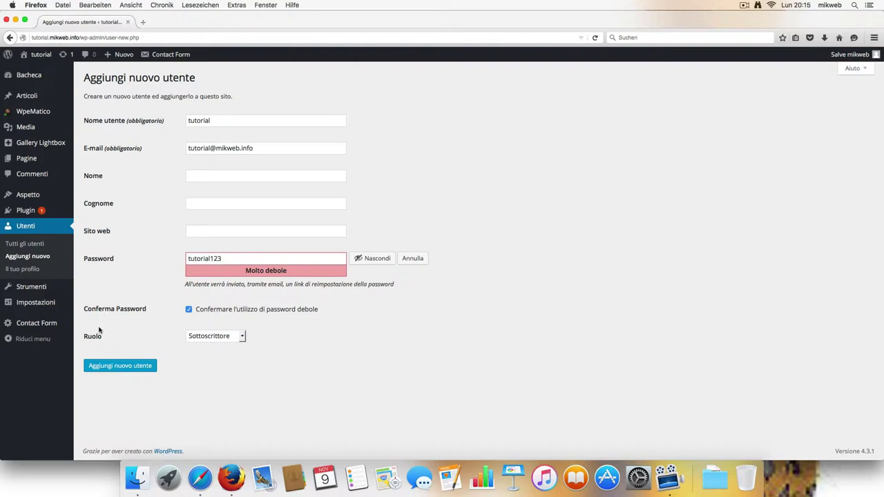
left_click(241, 337)
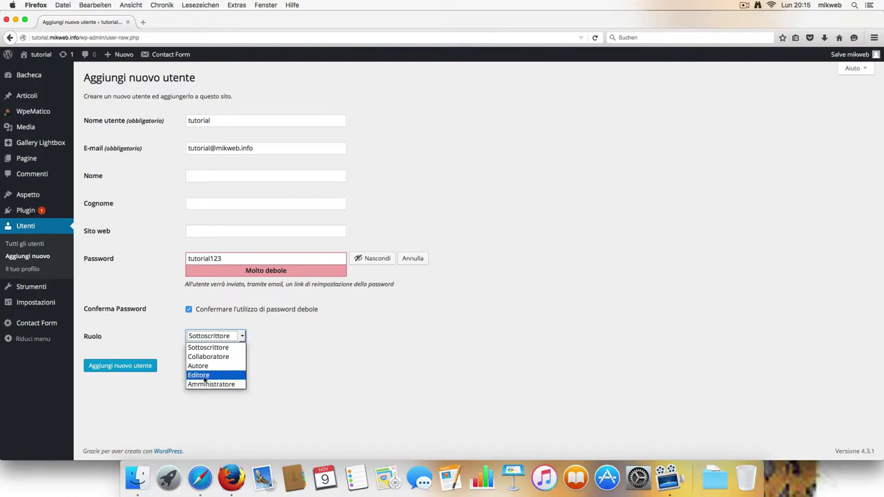
left_click(204, 376)
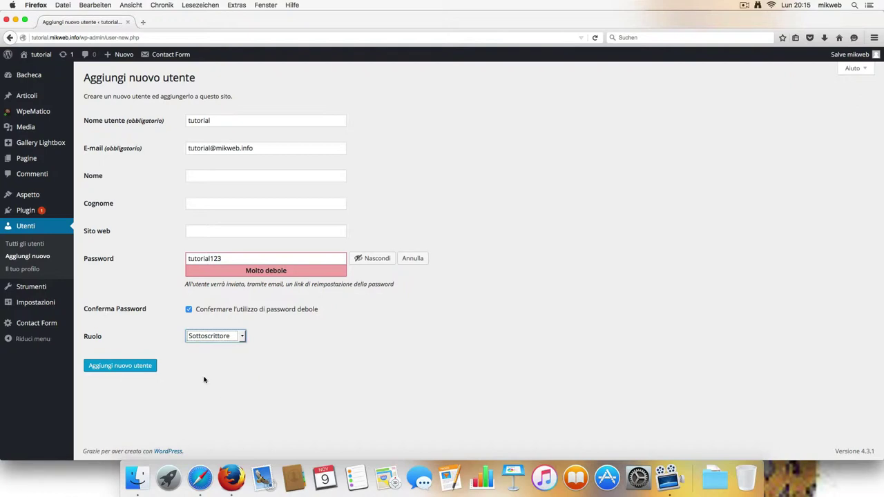
left_click(143, 369)
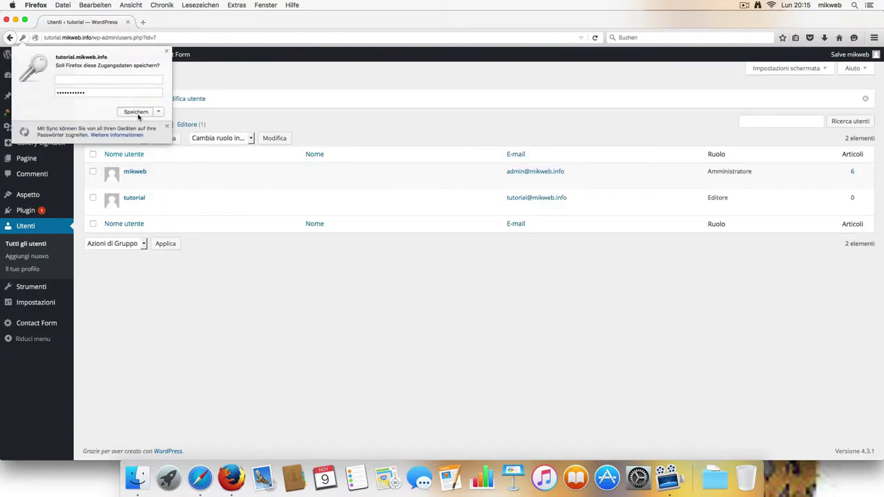
Step: Handle Firefox's save-password prompt and log out of the mikweb administrator account
left_click(137, 113)
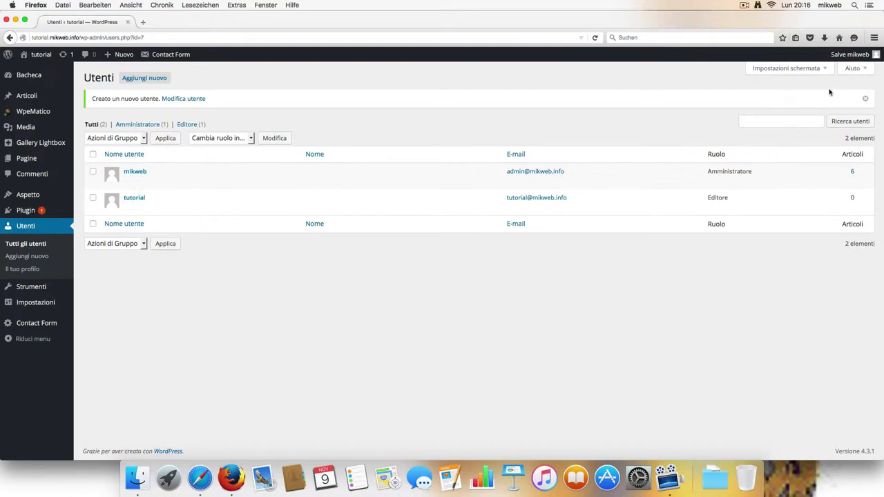
mouse_move(874, 59)
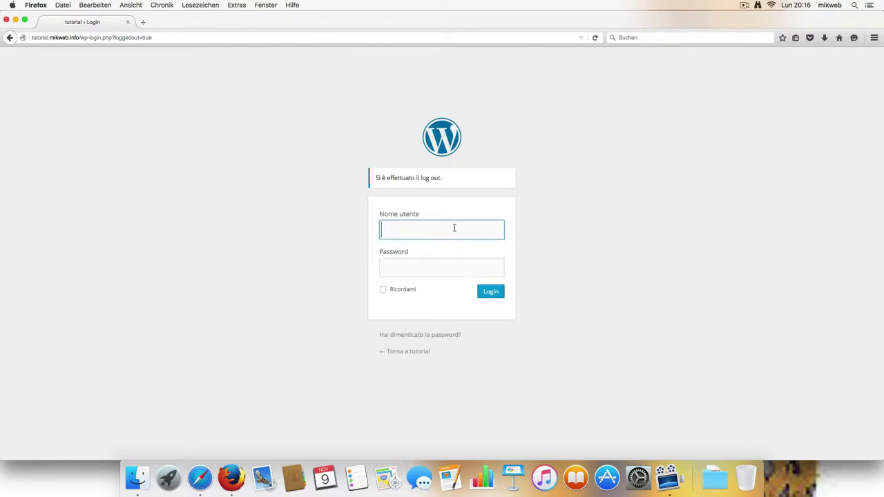
Step: Log in as tutorial with its password and Ricordami ticked, letting Firefox save the login
type("tutorial")
left_click(435, 267)
type("tut")
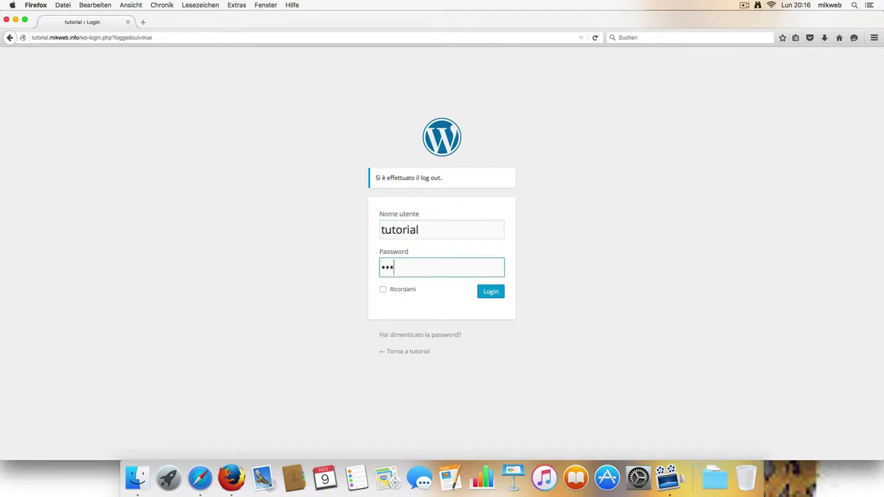
key("BackSpace")
key("BackSpace")
type("uto")
left_click(383, 289)
left_click(491, 294)
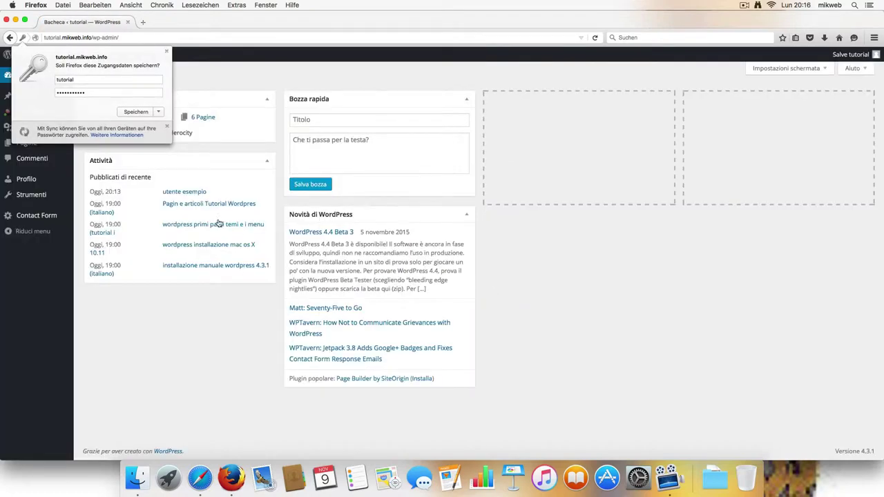
left_click(136, 111)
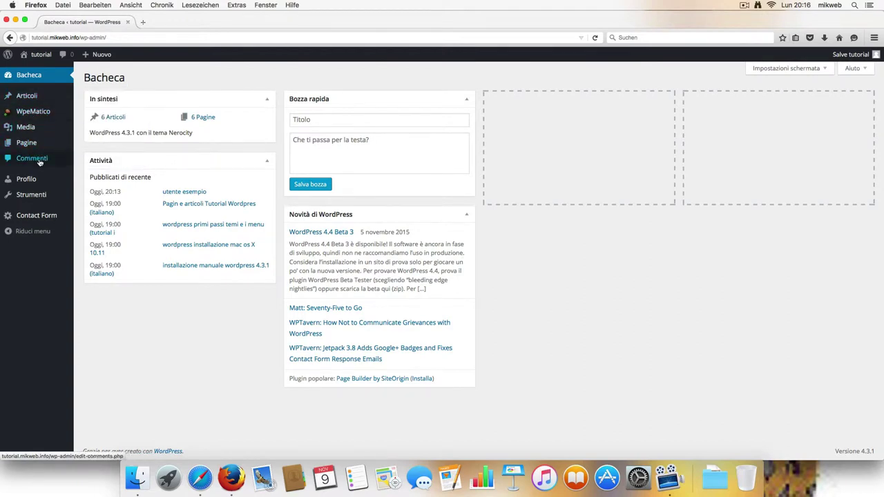
Step: Open Pagine > Tutte le pagine to list the site's 6 pages
mouse_move(58, 219)
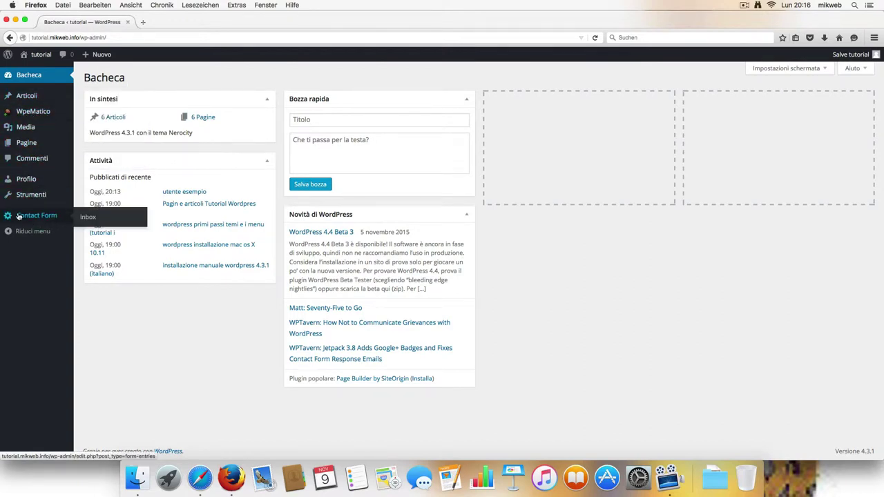
mouse_move(30, 145)
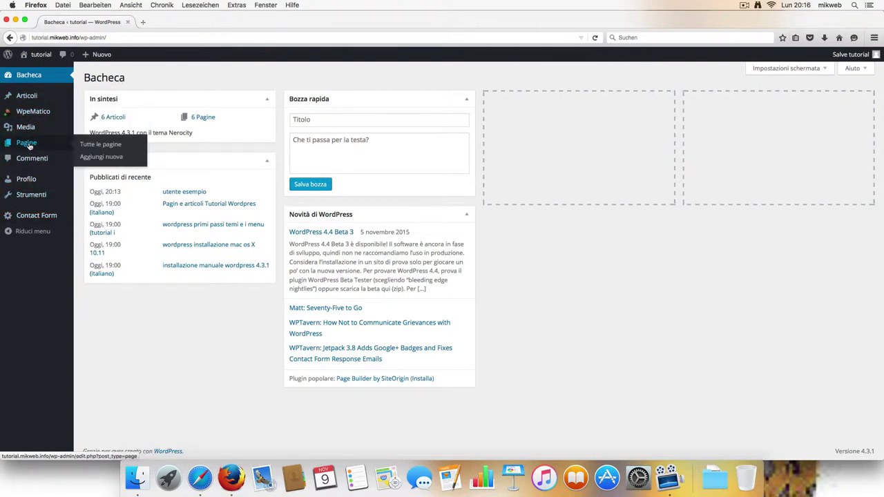
left_click(90, 144)
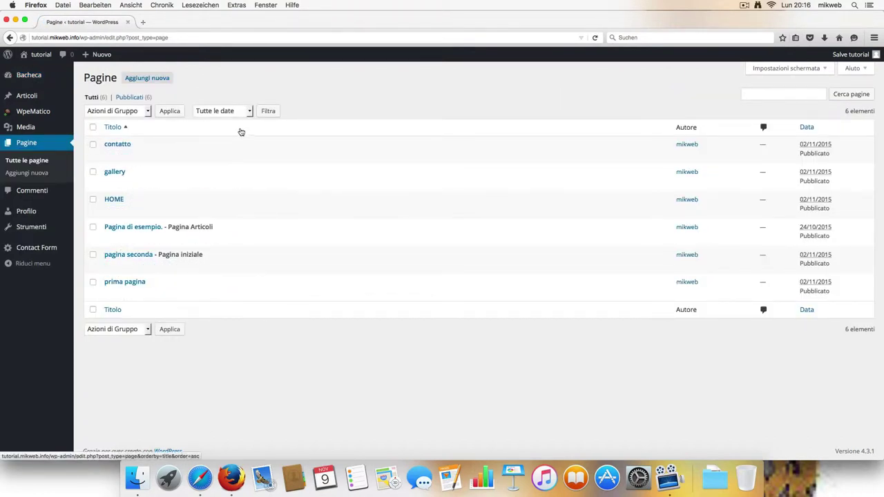
Step: Publish page 'pagina test utente' with body 'questo e solo un test pagina utente' under Pagina base
left_click(154, 78)
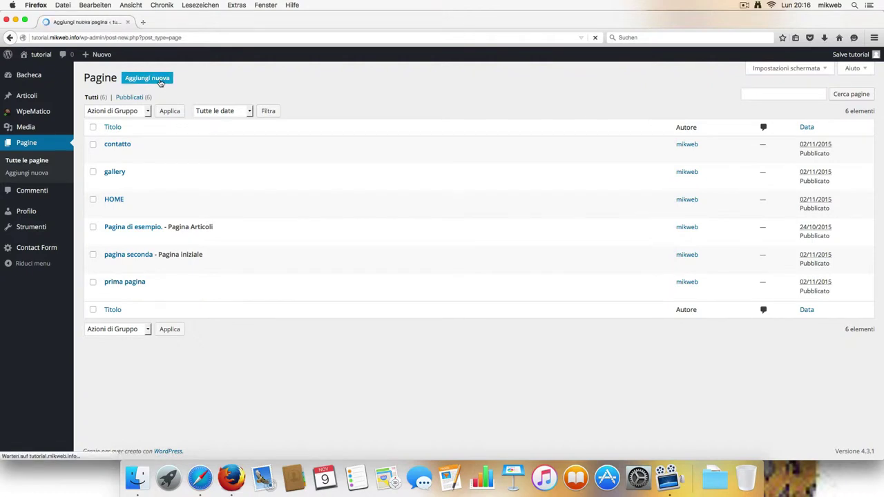
left_click(162, 98)
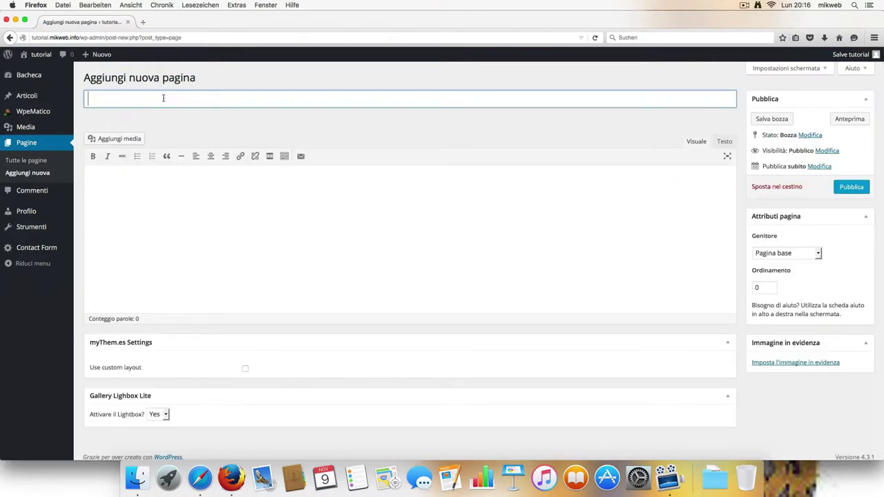
type("pagina test")
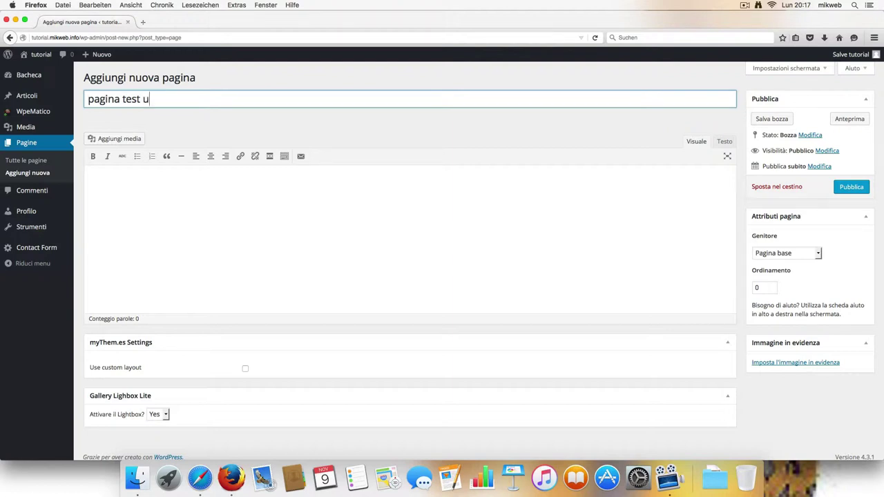
type("utente")
left_click(158, 183)
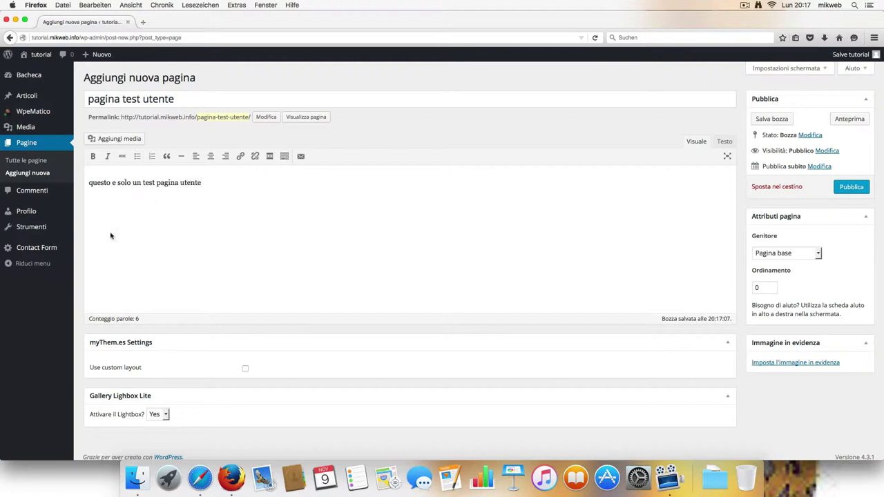
left_click(815, 254)
left_click(834, 251)
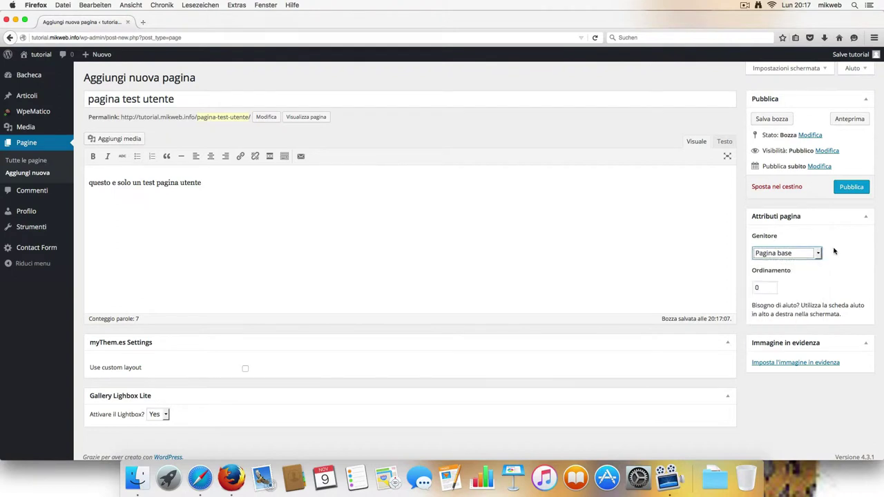
left_click(860, 191)
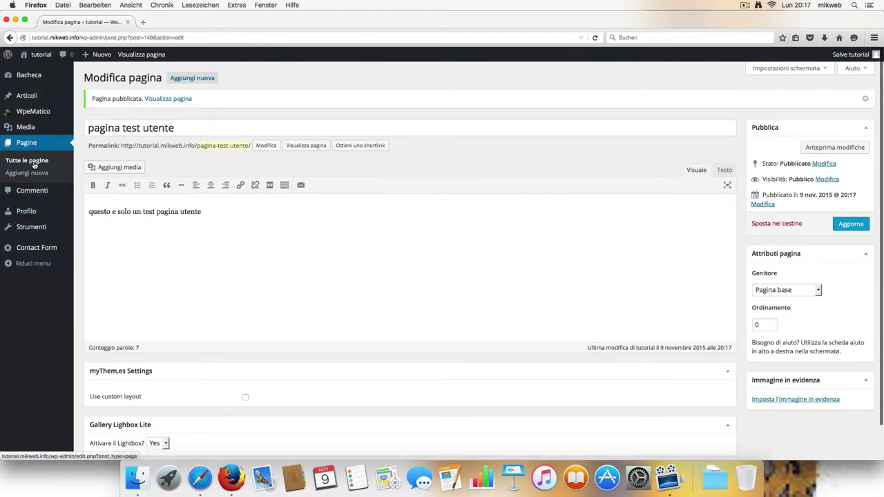
Step: Browse the front page and its MENU panel, then return to Bacheca showing 7 pages
mouse_move(39, 131)
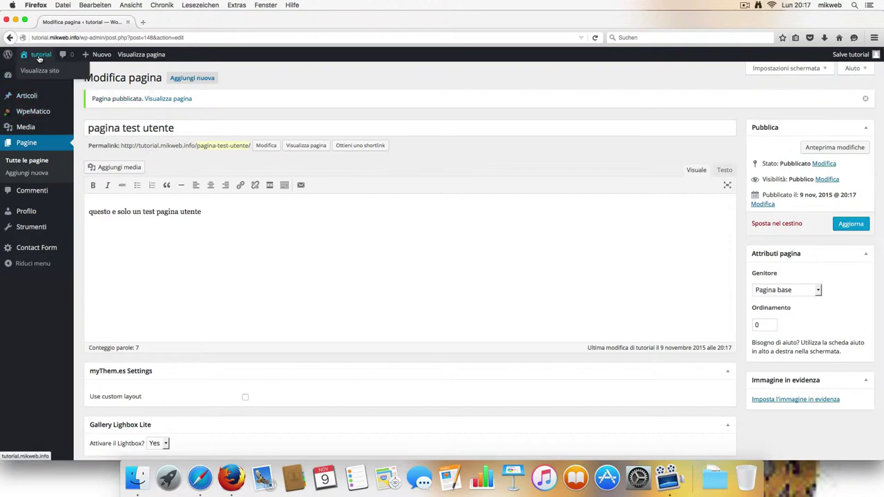
left_click(39, 59)
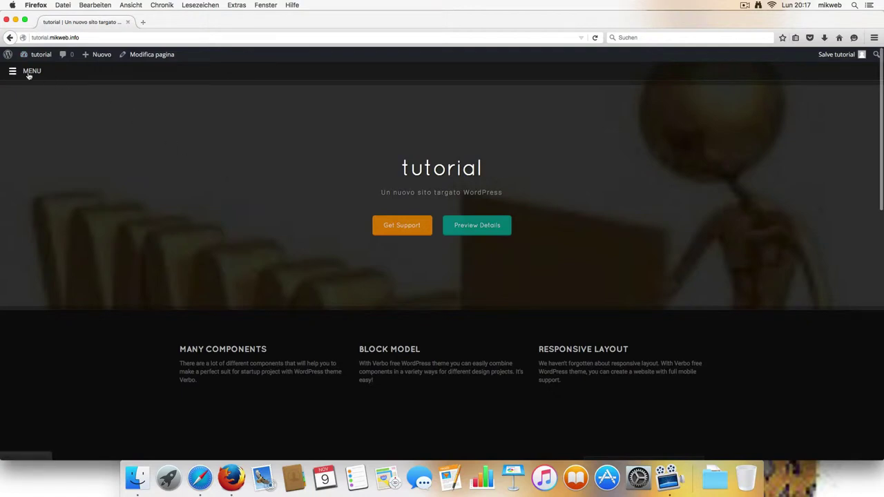
left_click(29, 74)
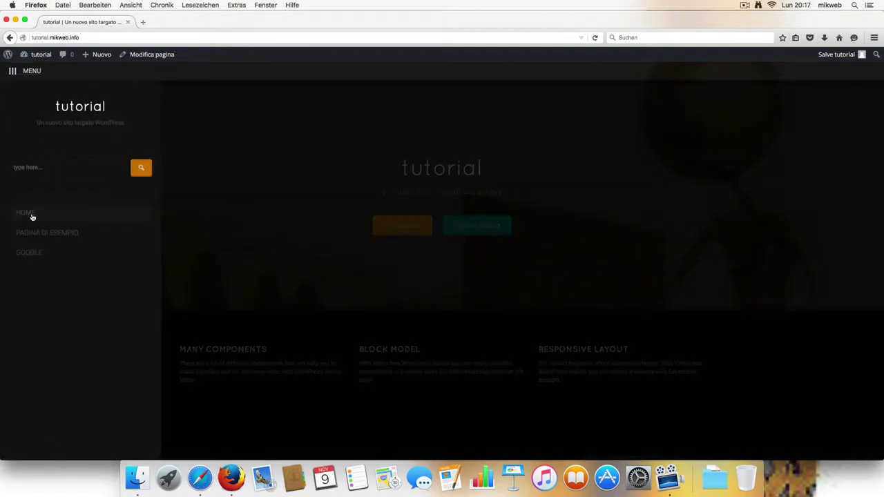
scroll(55, 232, "down", 1)
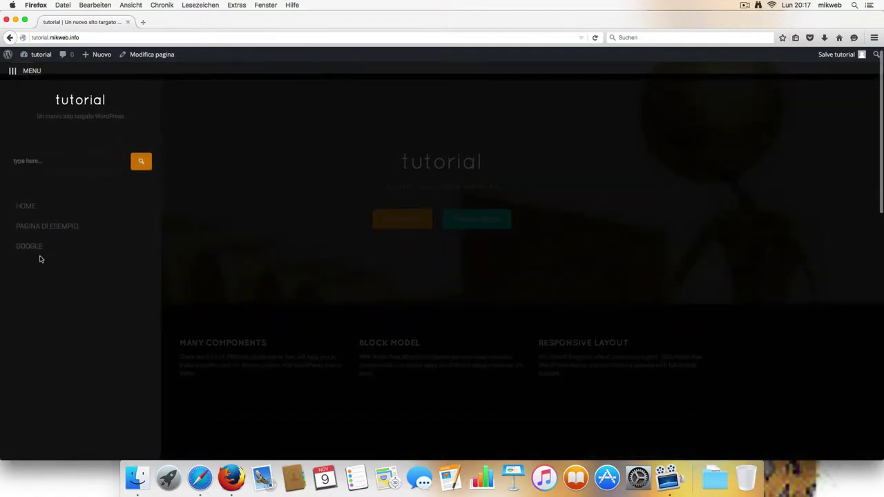
scroll(71, 230, "up", 1)
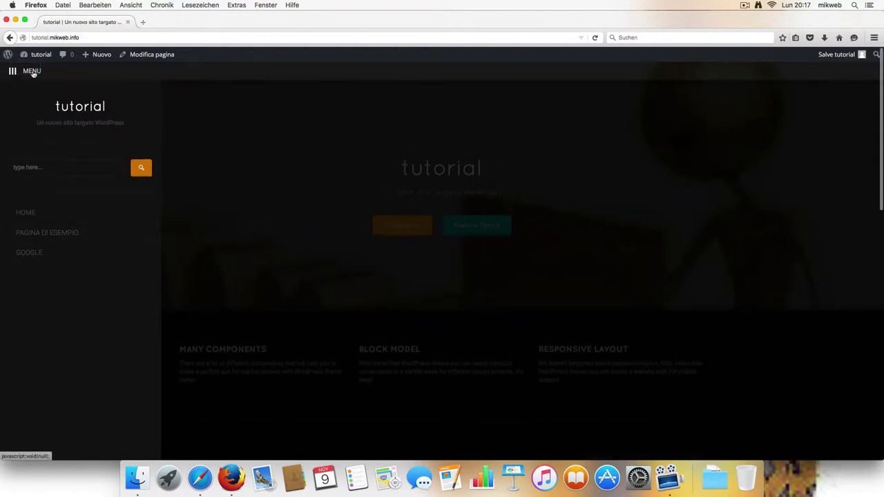
left_click(32, 72)
mouse_move(38, 58)
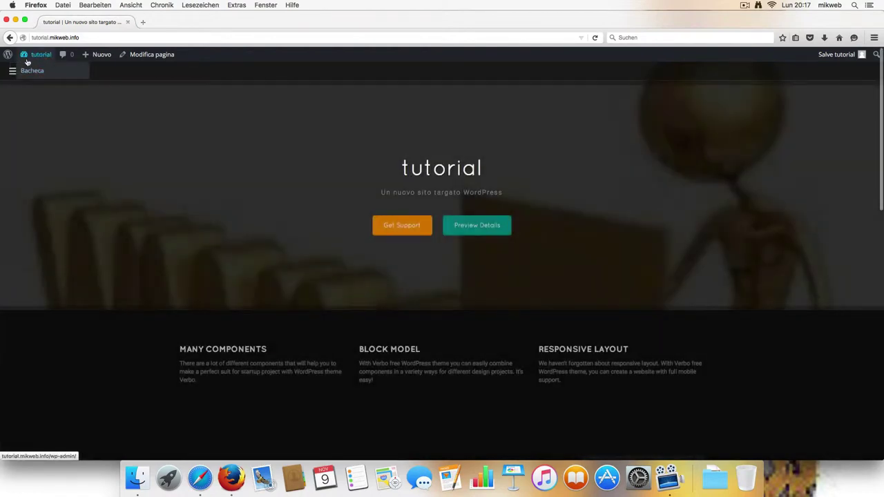
left_click(42, 57)
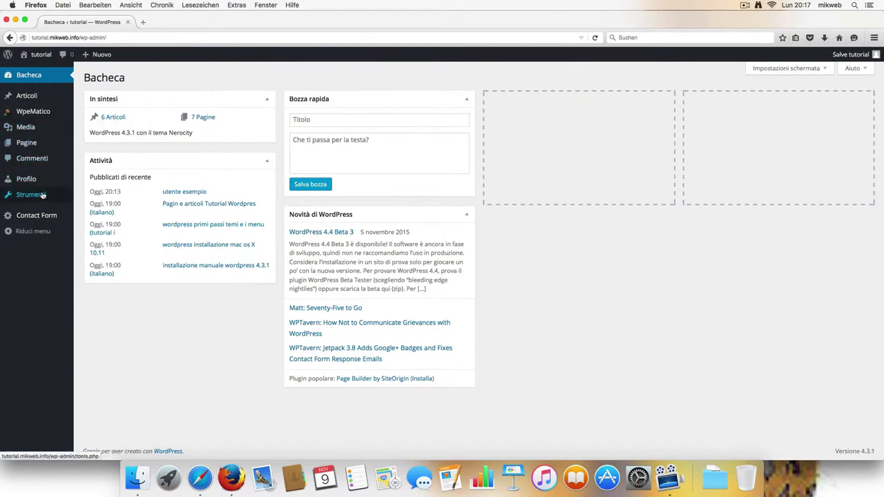
Step: Open the utente esempio post for editing, then discard its changes to start a new post
left_click(31, 100)
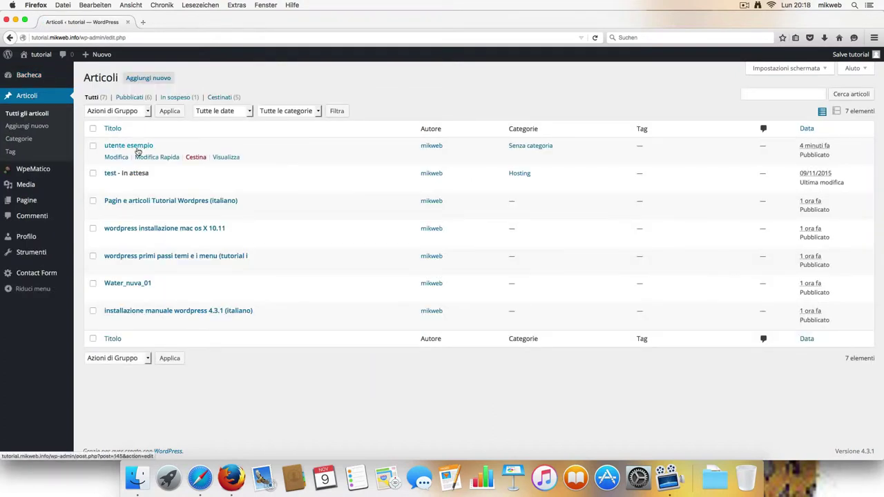
left_click(116, 158)
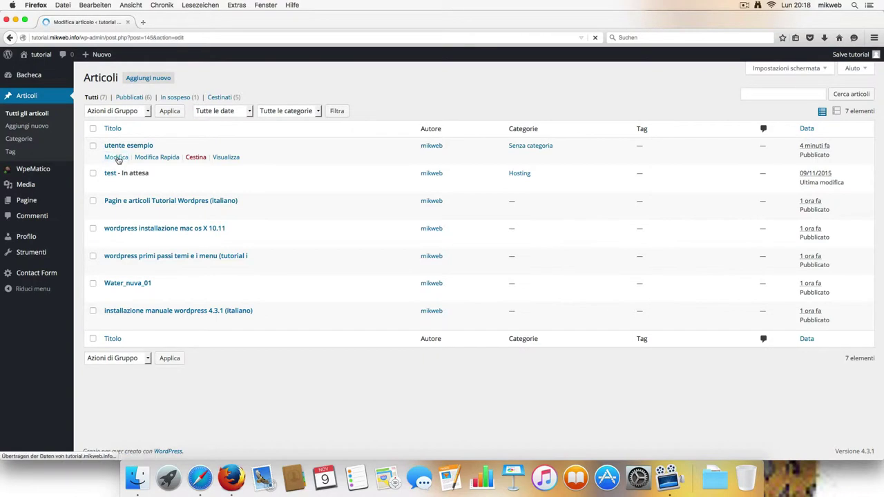
left_click(246, 213)
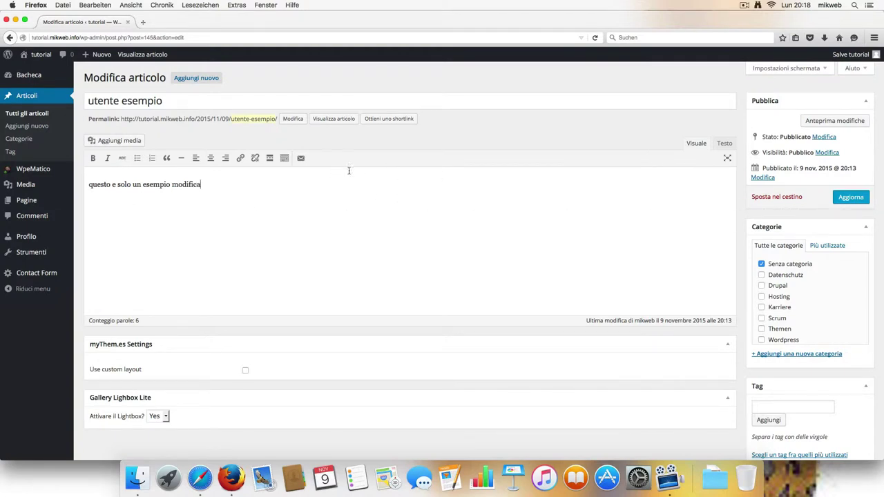
left_click(196, 80)
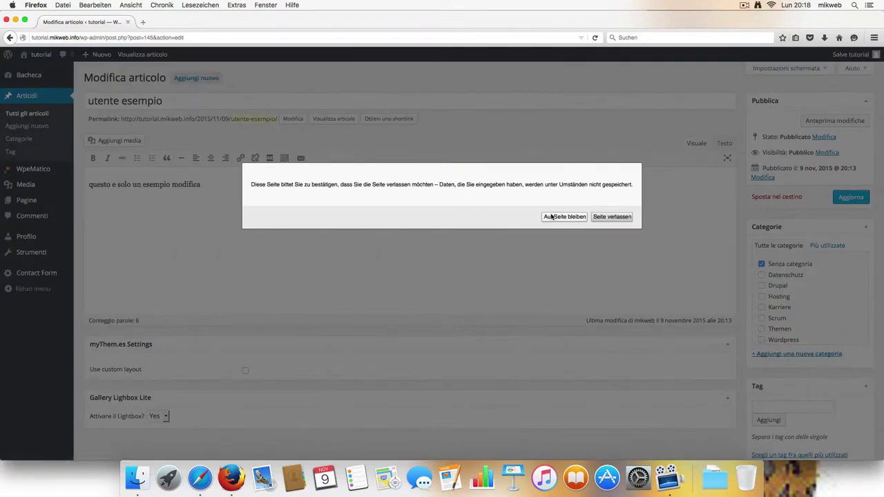
left_click(611, 217)
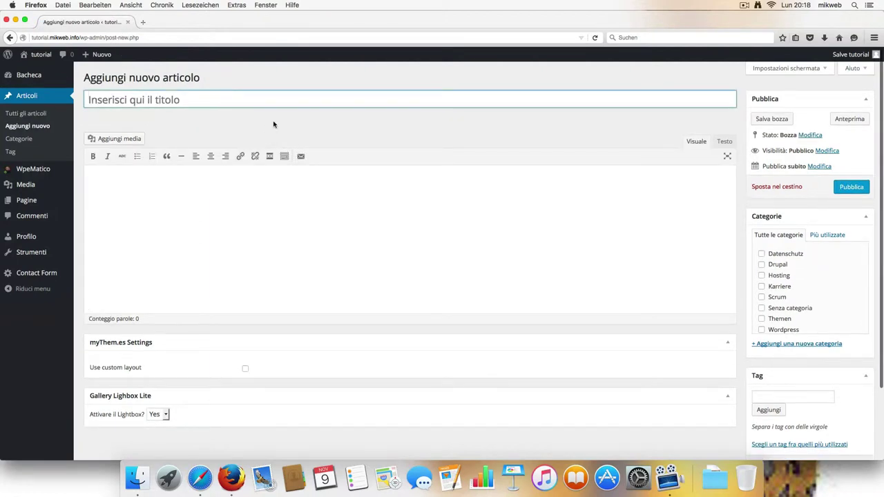
Step: Enter title 'utente articolo prova' and body 'prova articolo', then browse the Aggiungi media options
type("utente")
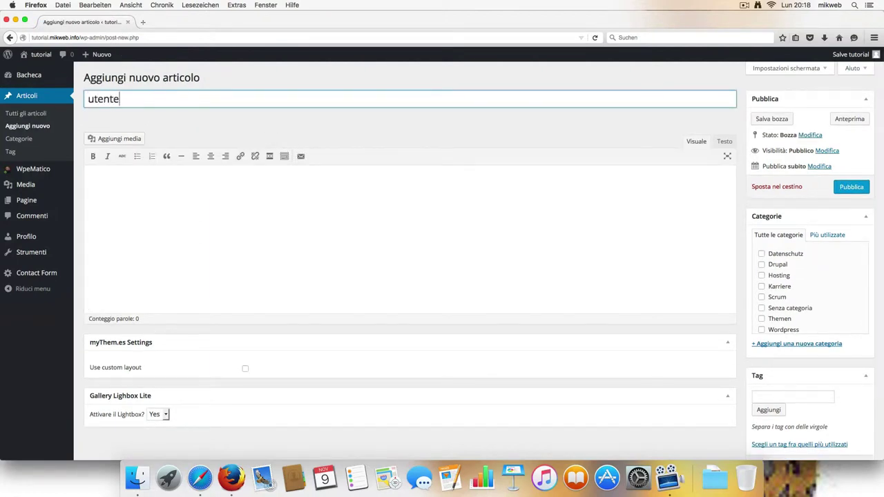
type(" articolo prova")
left_click(276, 188)
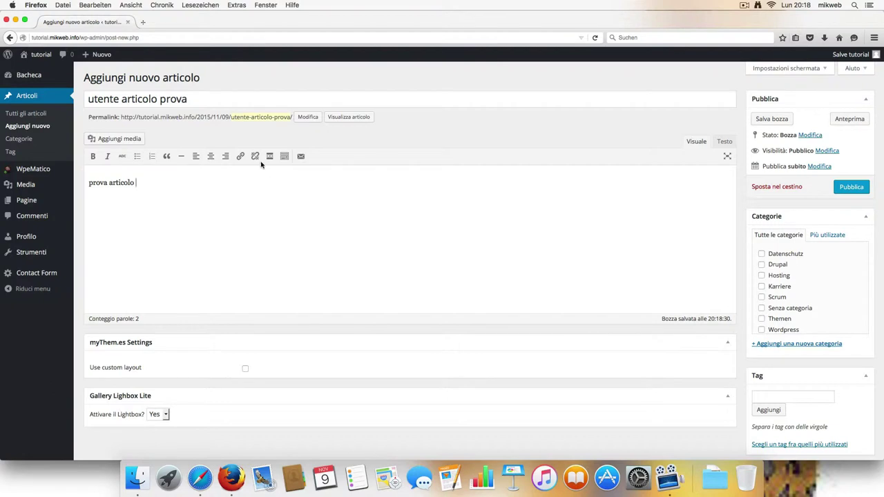
left_click(121, 139)
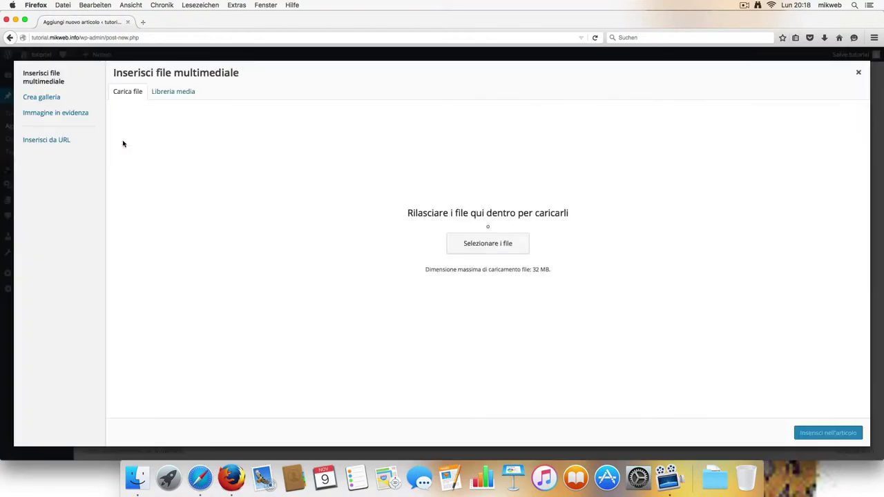
left_click(66, 103)
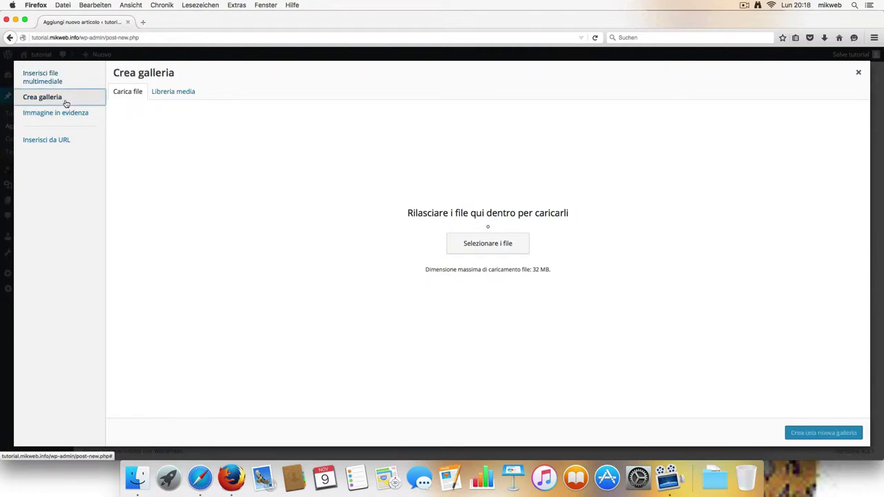
left_click(59, 113)
left_click(56, 142)
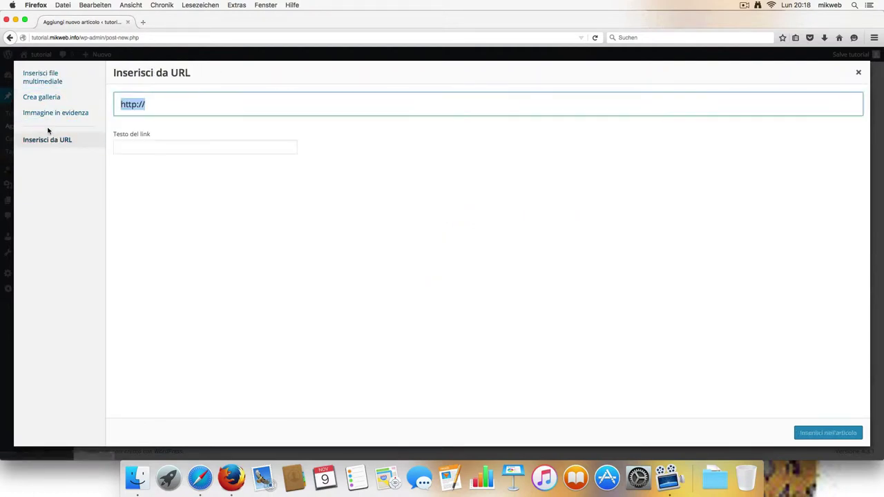
left_click(41, 82)
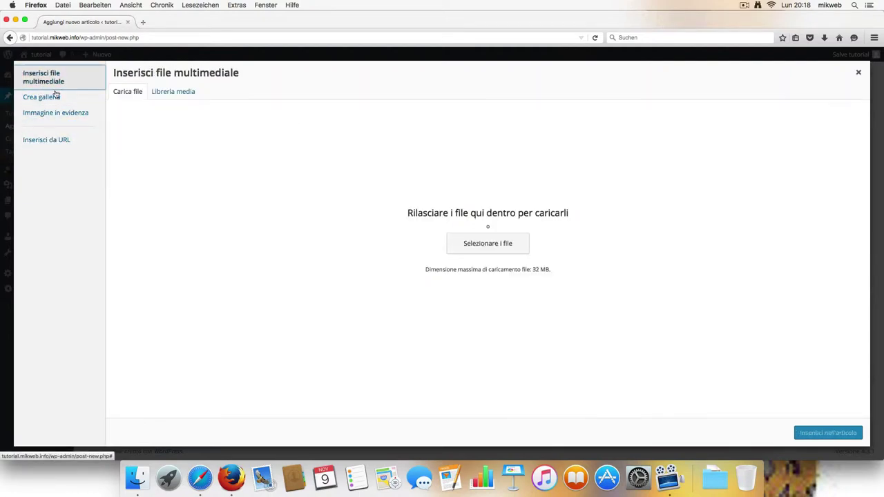
Step: Choose ImmersiveLab from the Libreria media as the post's featured image
left_click(50, 100)
left_click(61, 116)
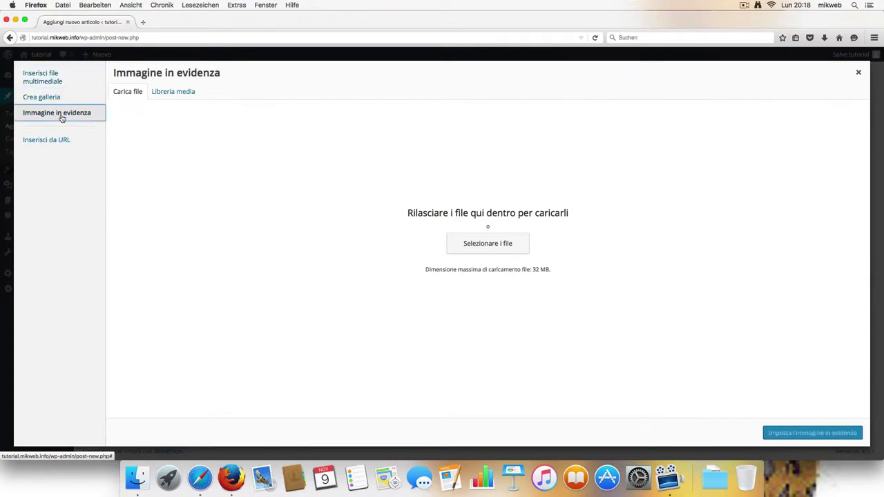
left_click(169, 98)
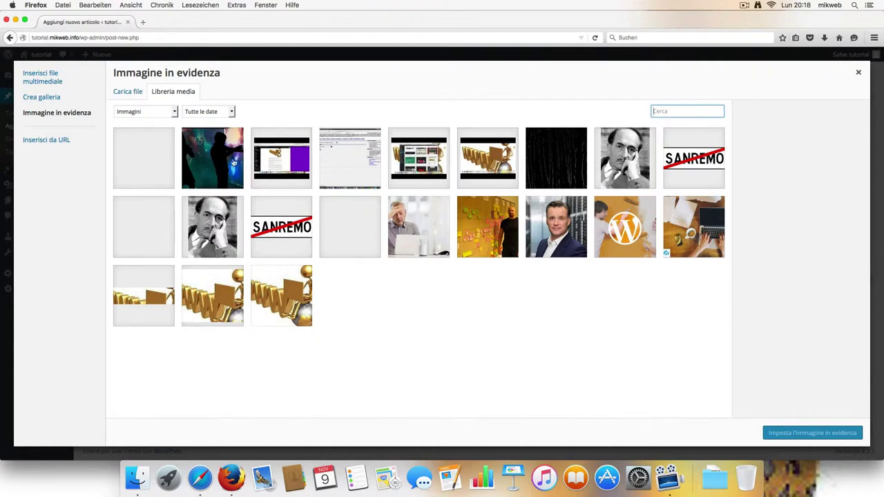
left_click(233, 161)
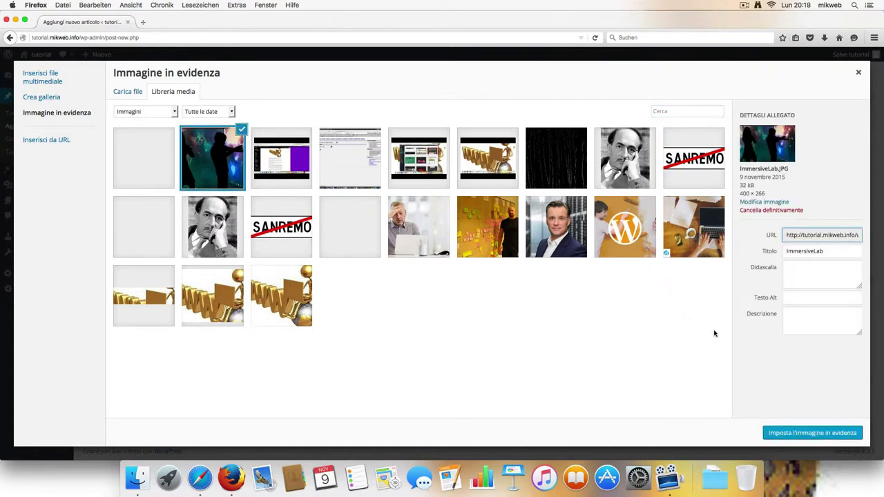
left_click(821, 432)
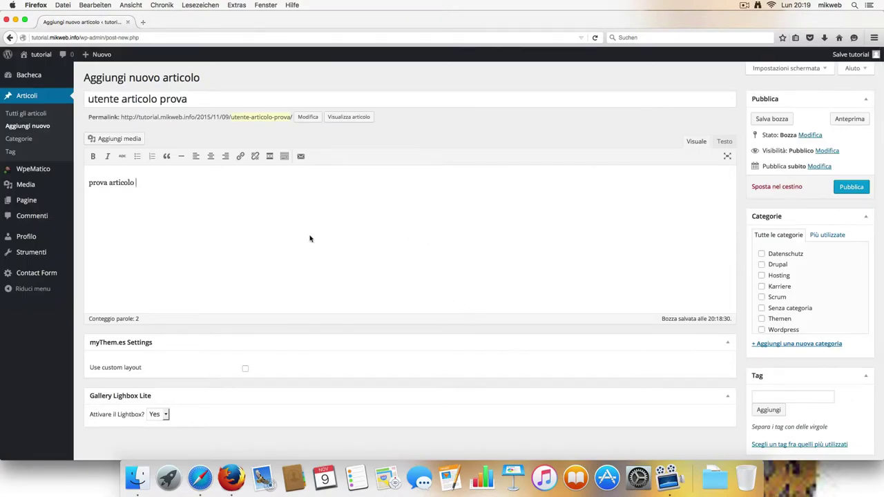
Step: Insert the ImmersiveLab image into the post body and publish the post
left_click(118, 139)
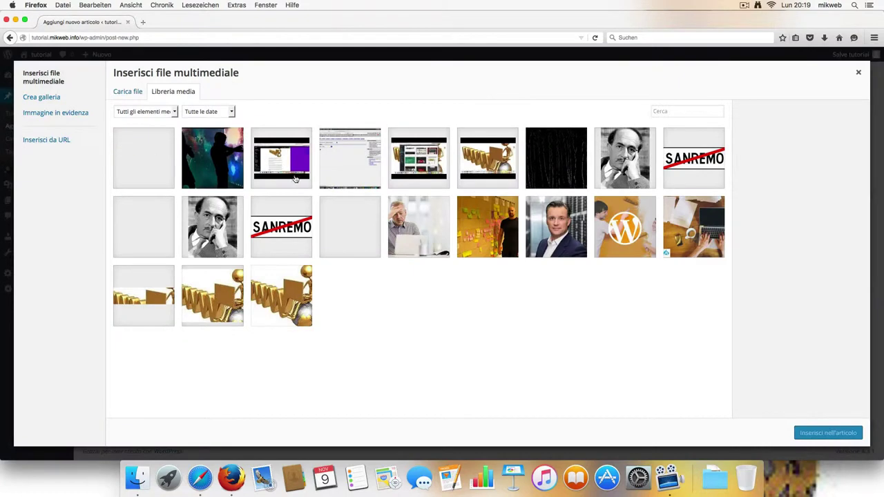
left_click(236, 159)
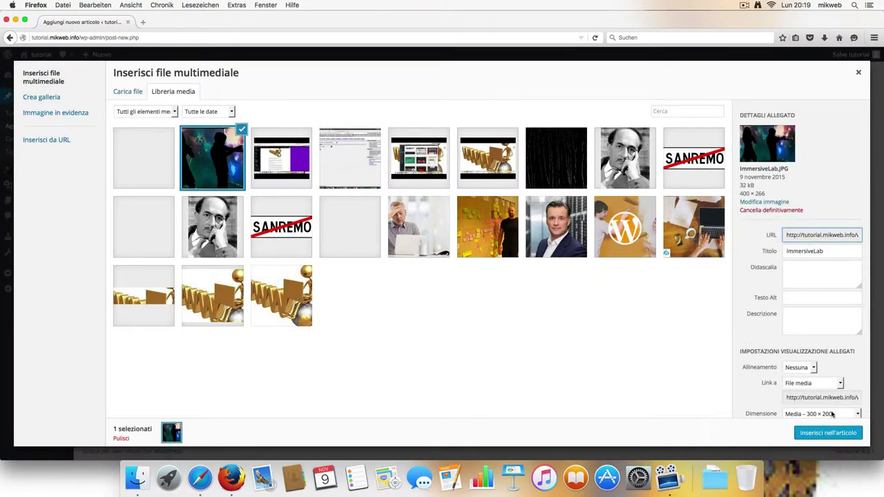
left_click(837, 433)
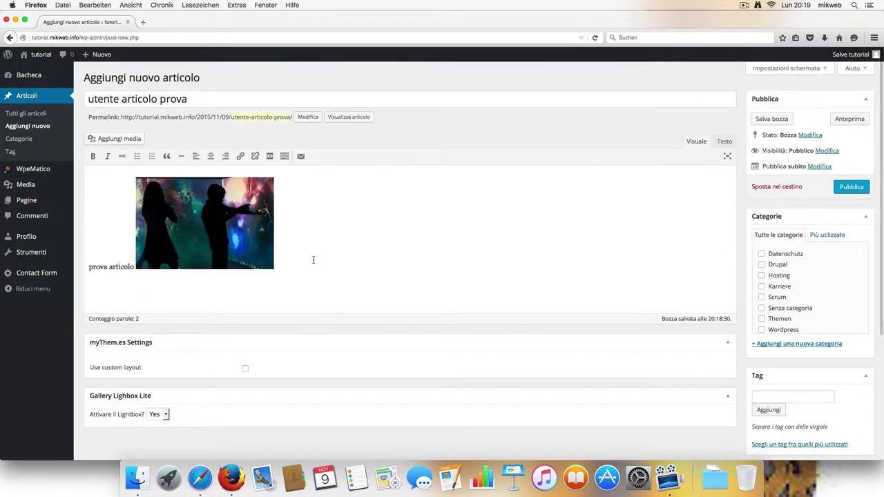
scroll(312, 258, "down", 2)
scroll(331, 255, "up", 2)
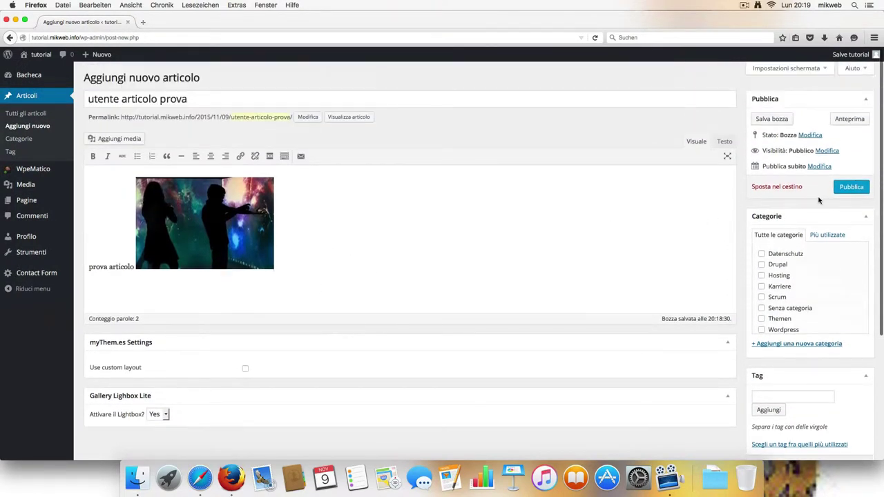
left_click(844, 190)
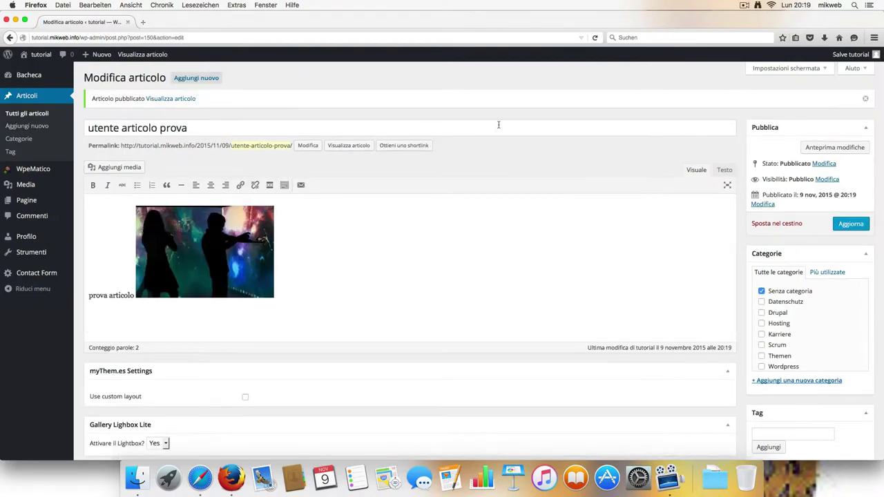
Step: View the live site's homepage and browse the Pagina di esempio page via the sidebar
mouse_move(39, 57)
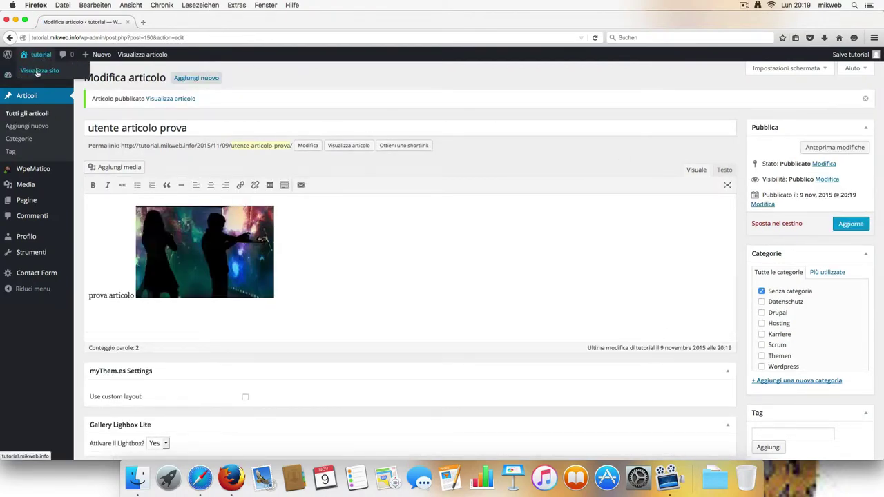
left_click(40, 56)
scroll(227, 154, "down", 10)
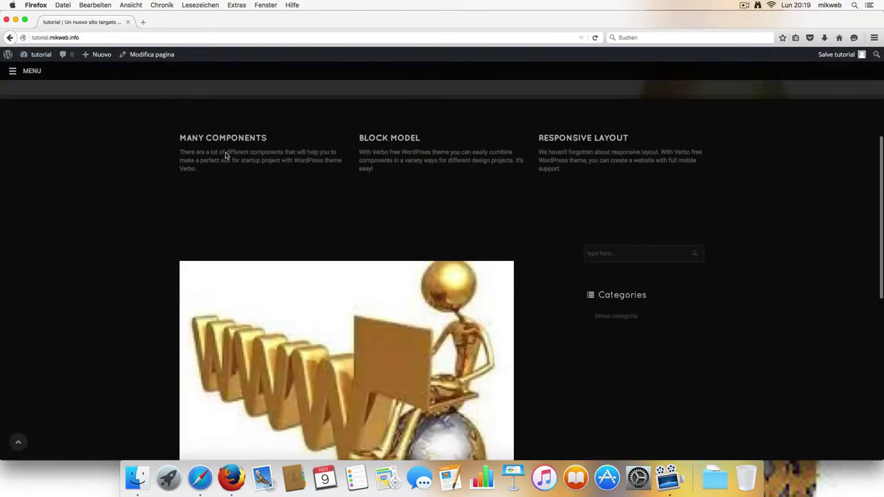
scroll(220, 155, "up", 9)
scroll(220, 156, "up", 2)
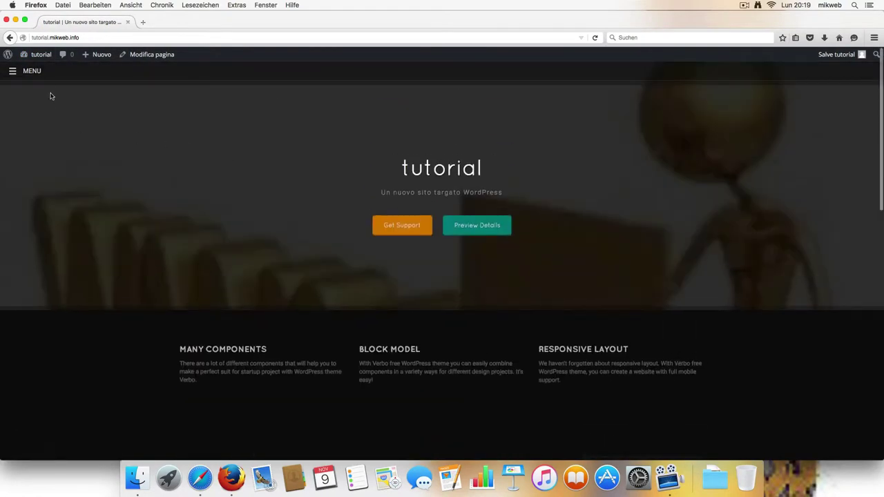
left_click(13, 70)
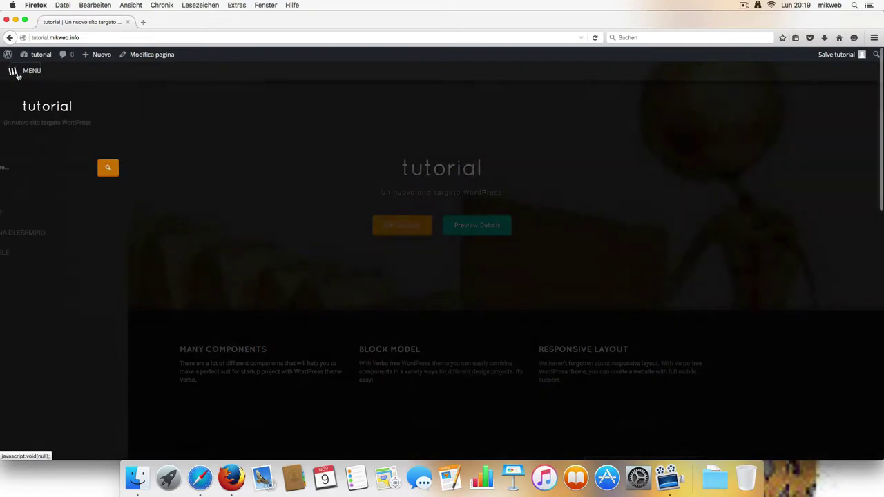
left_click(51, 232)
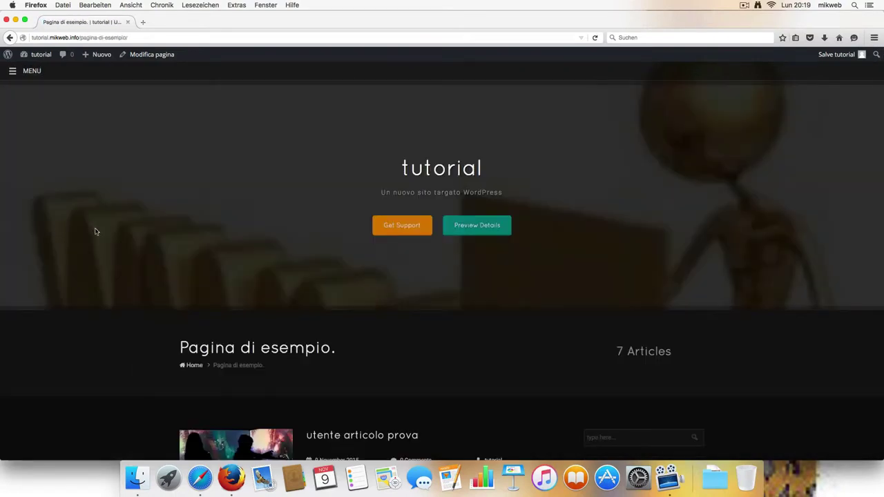
scroll(283, 238, "down", 4)
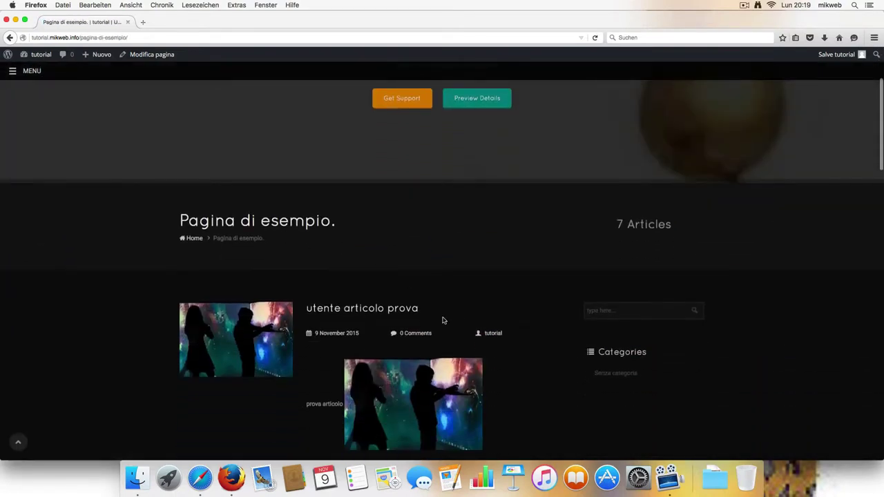
scroll(387, 311, "down", 1)
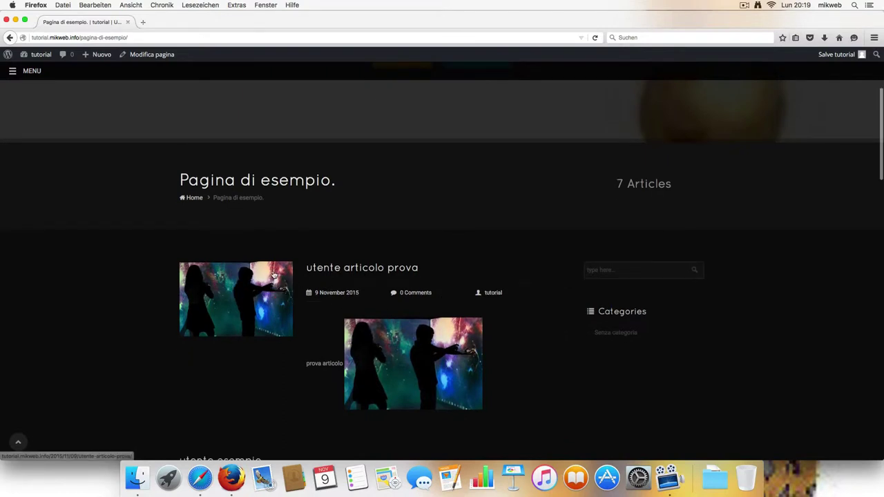
scroll(332, 272, "down", 1)
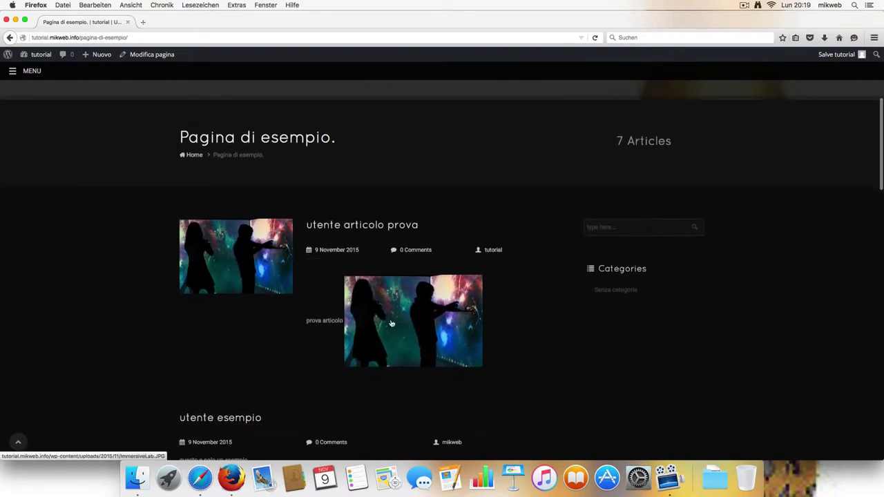
scroll(426, 309, "down", 1)
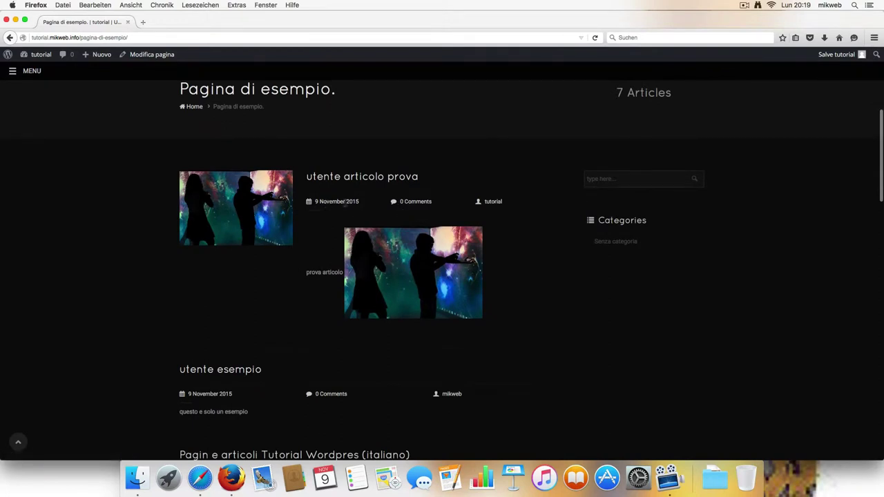
Step: Open the tutorial author's archive and scroll through its listed post
left_click(491, 201)
scroll(645, 294, "down", 3)
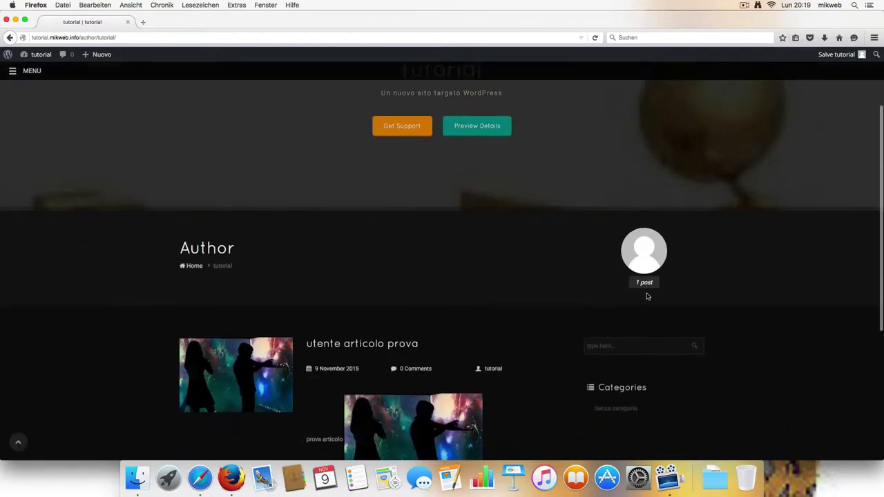
scroll(644, 277, "down", 3)
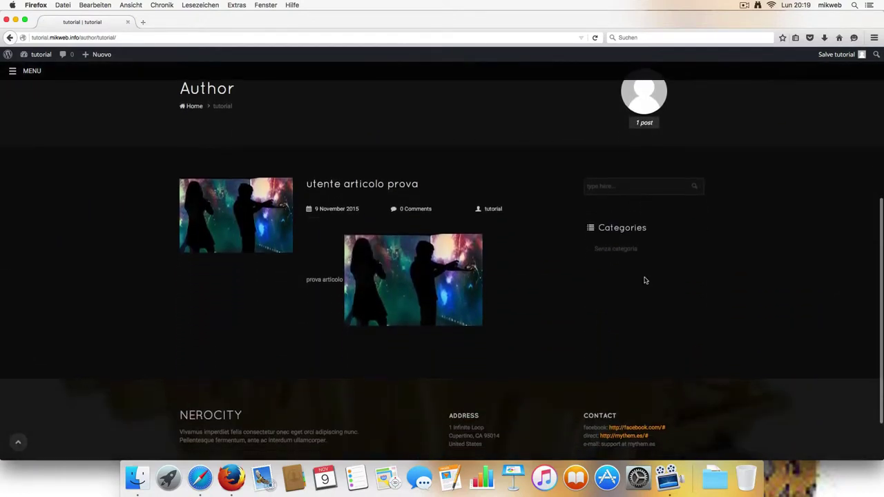
scroll(520, 267, "up", 1)
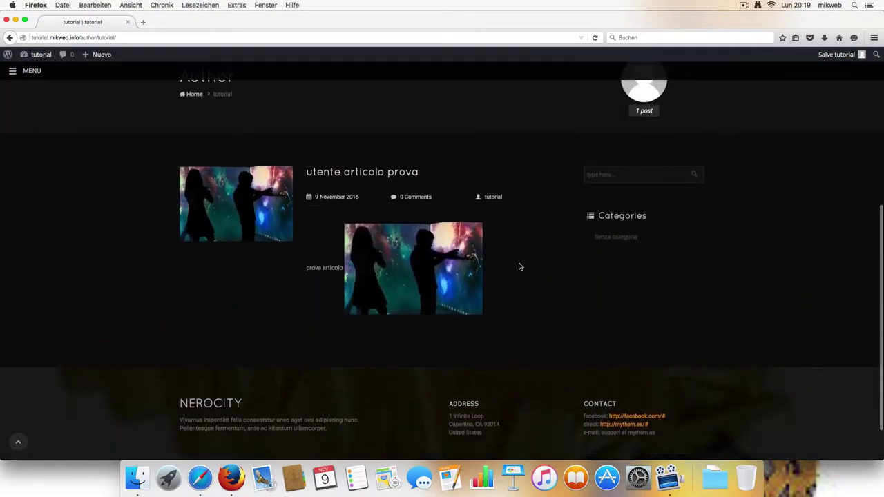
scroll(519, 266, "down", 1)
scroll(519, 266, "up", 5)
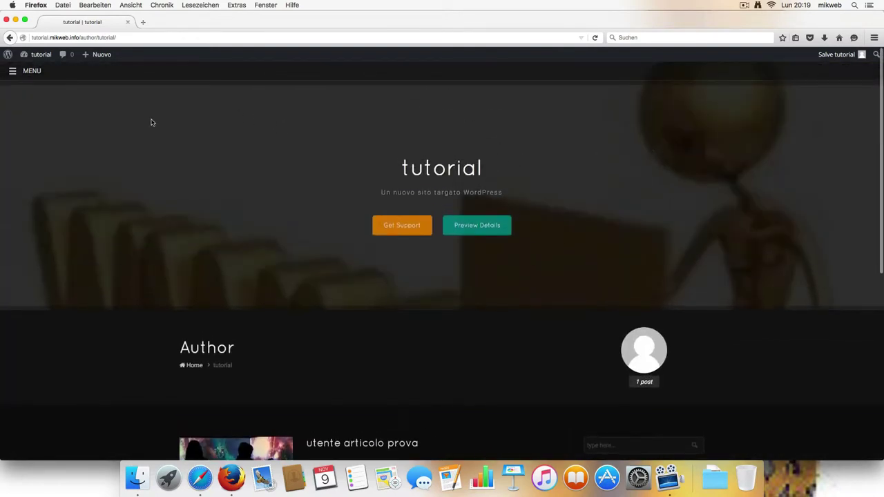
Step: Check Tutti gli articoli for the new post, then open tutorial's Profilo page
left_click(40, 54)
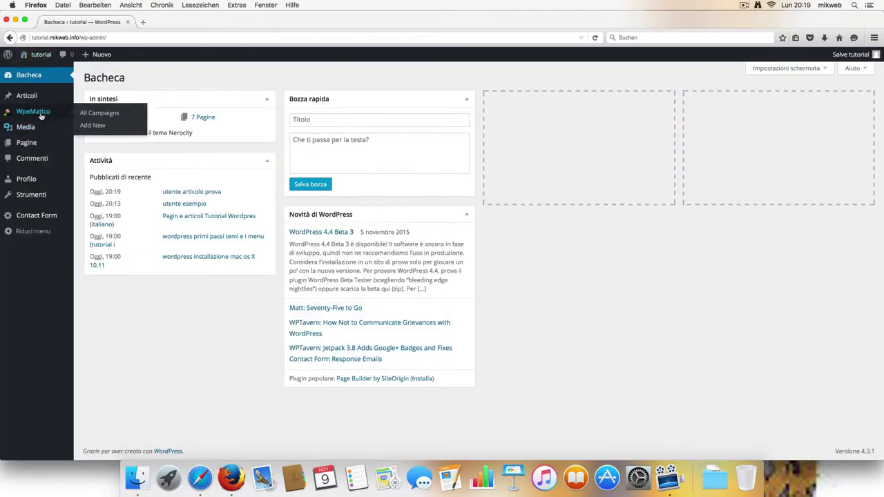
mouse_move(25, 102)
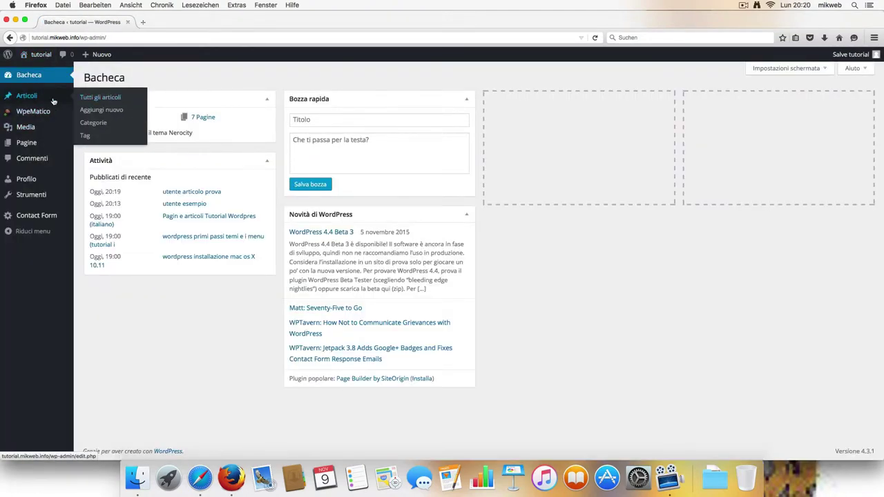
left_click(87, 101)
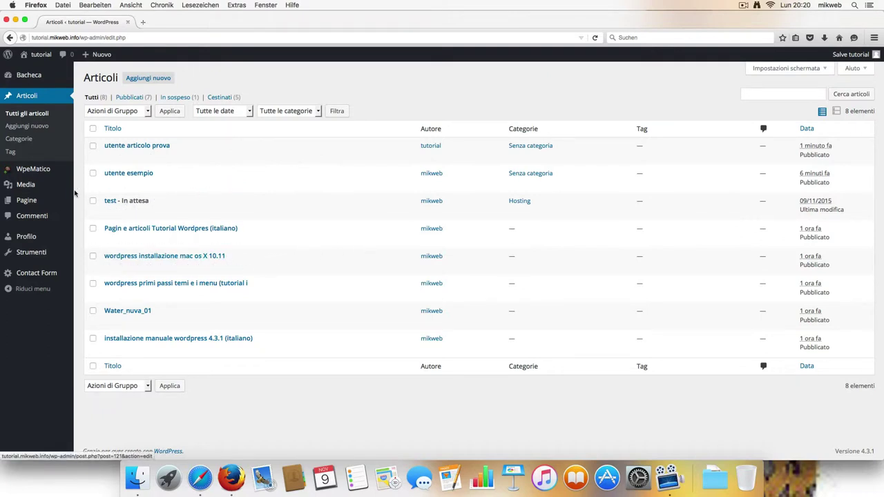
mouse_move(31, 204)
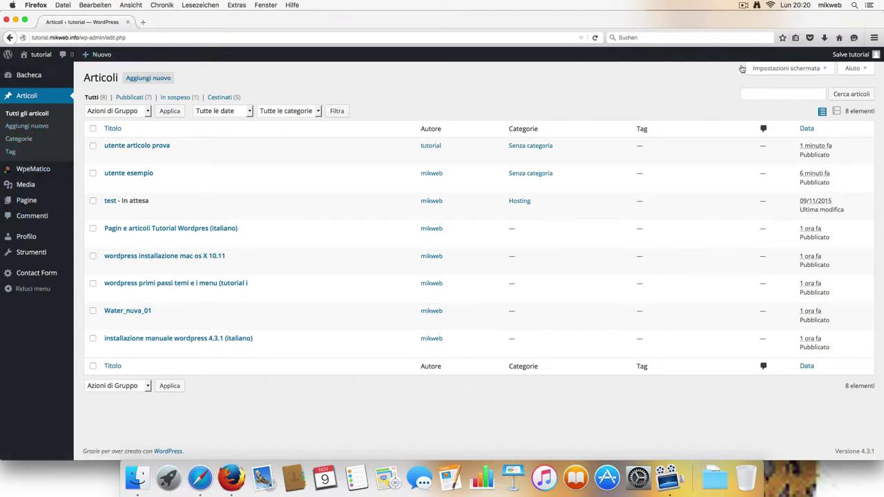
mouse_move(856, 54)
left_click(826, 86)
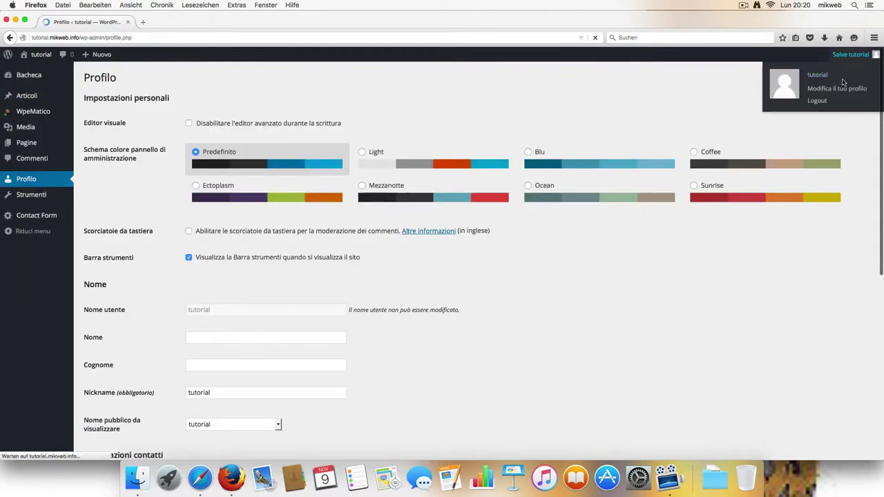
Step: Log out of tutorial and log back in with the saved mikweb credentials
mouse_move(872, 55)
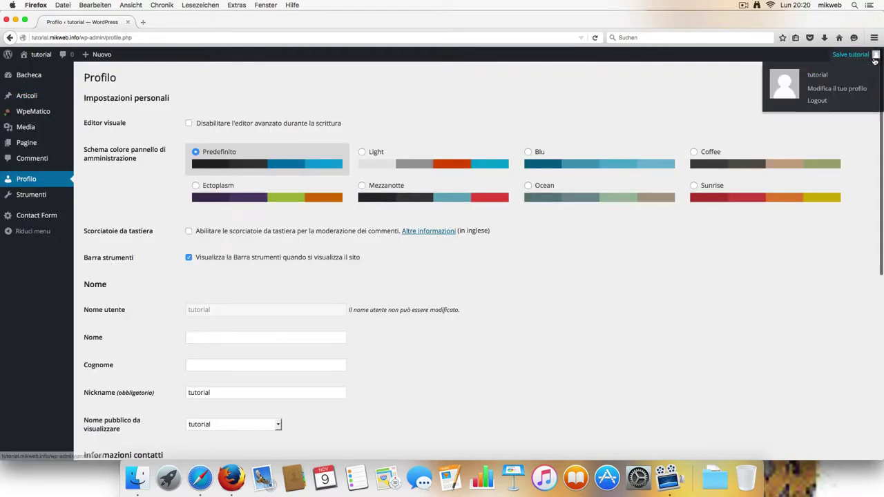
left_click(818, 101)
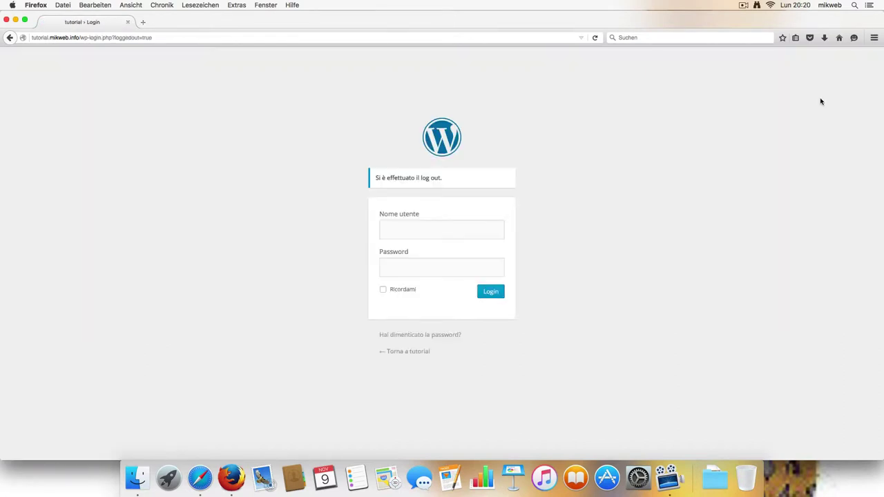
left_click(436, 229)
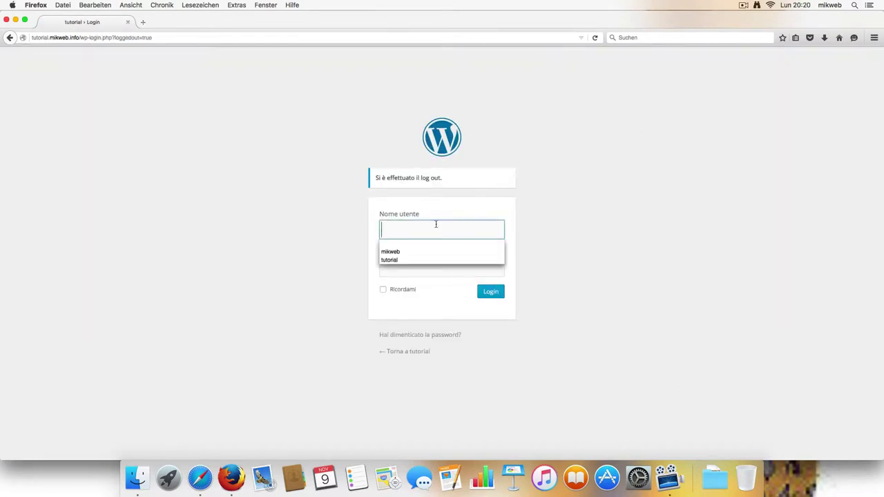
left_click(433, 252)
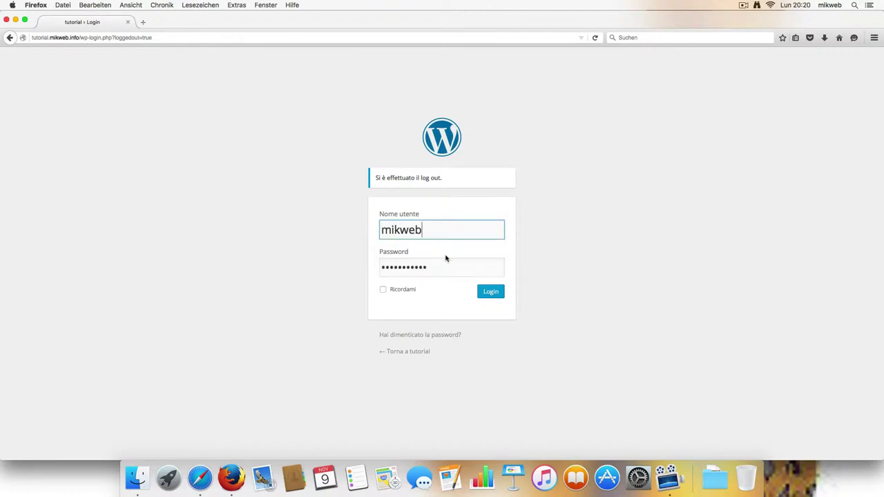
left_click(491, 293)
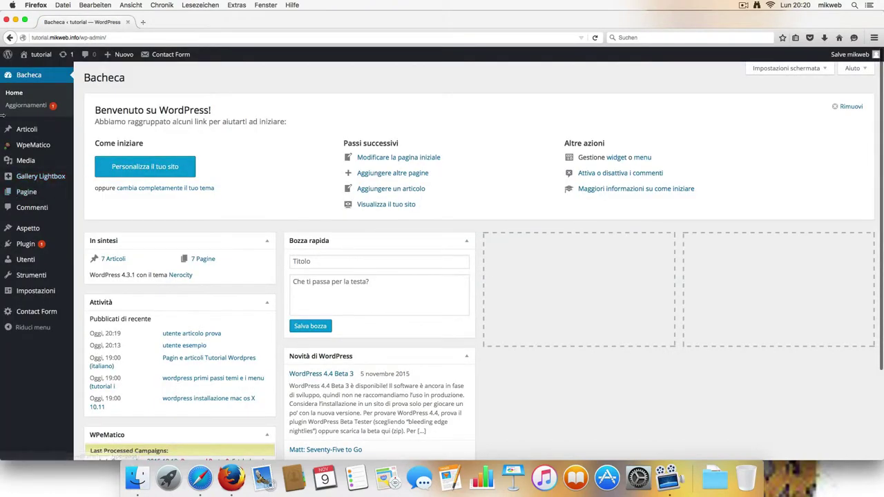
mouse_move(28, 260)
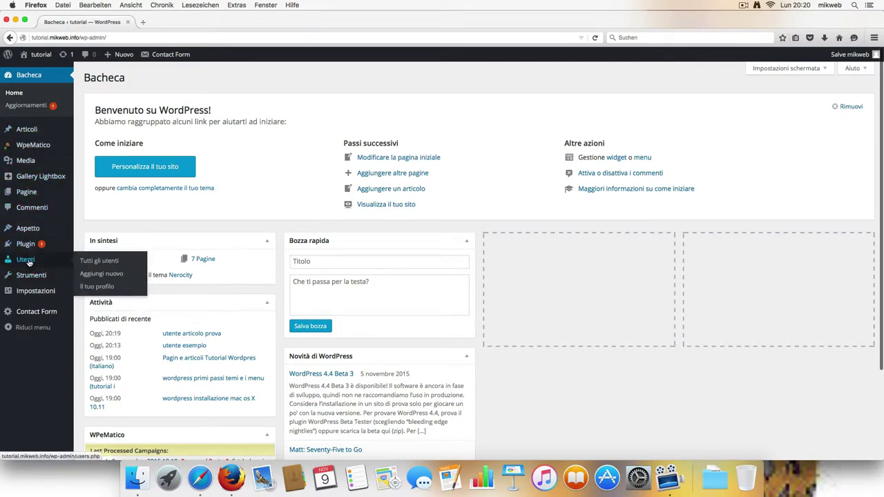
Step: Edit user tutorial, set Ruolo to Sottoscrittore, and save with Aggiorna utente
left_click(94, 261)
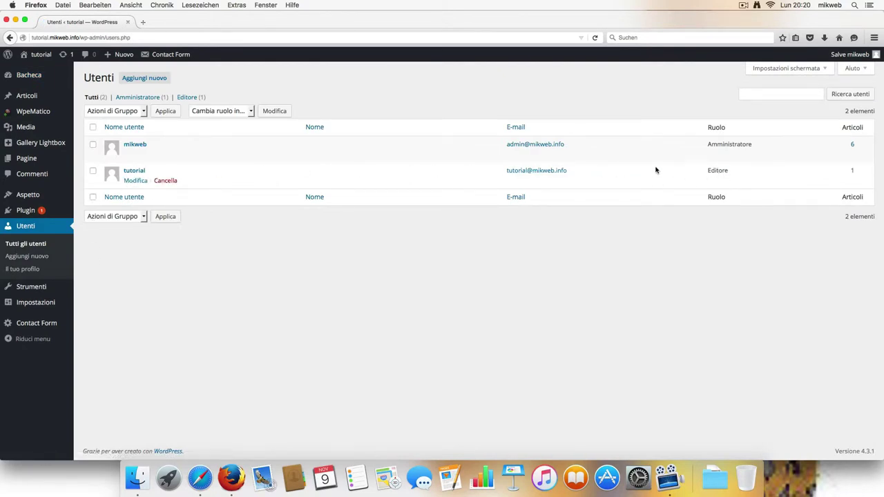
left_click(136, 181)
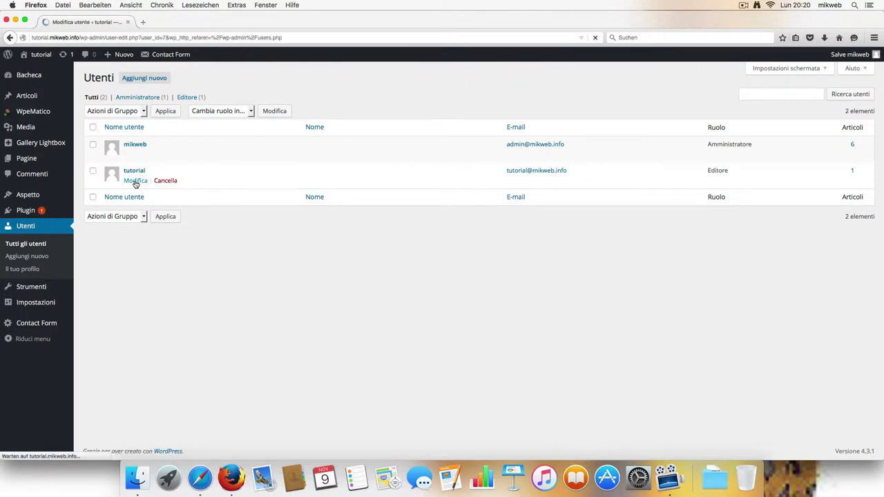
scroll(221, 229, "down", 3)
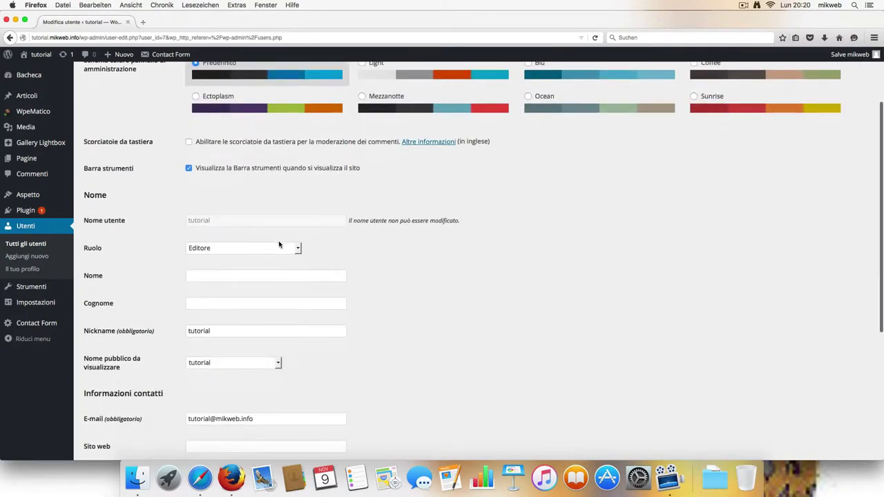
left_click(297, 249)
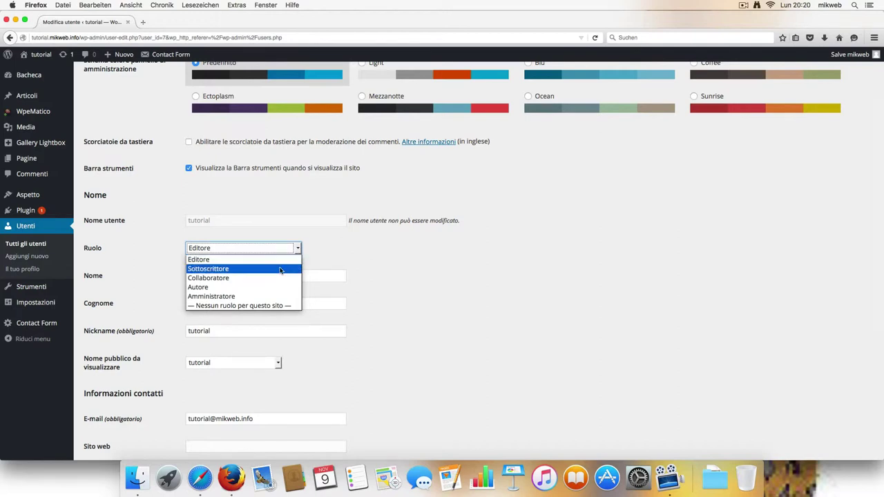
left_click(279, 270)
scroll(336, 269, "down", 3)
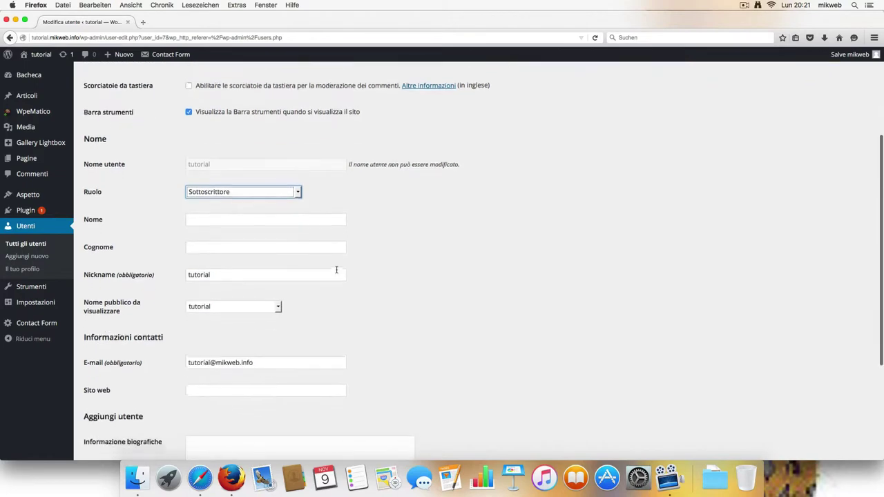
scroll(337, 269, "down", 3)
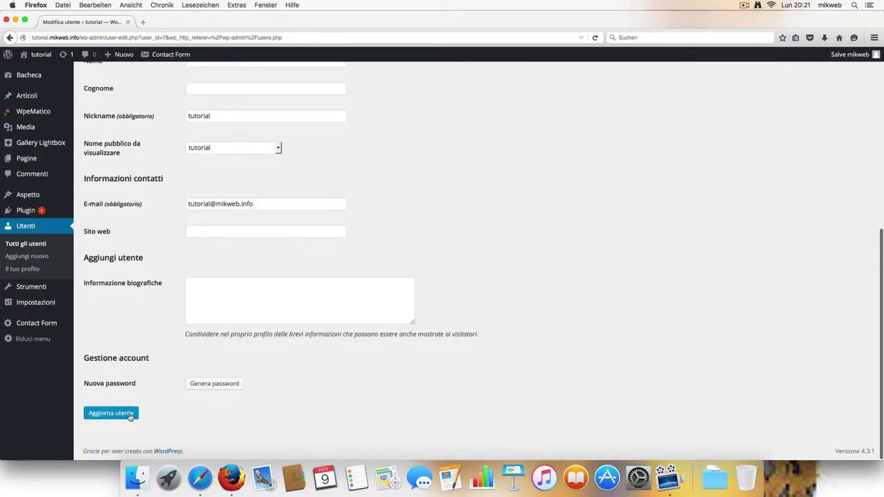
left_click(129, 416)
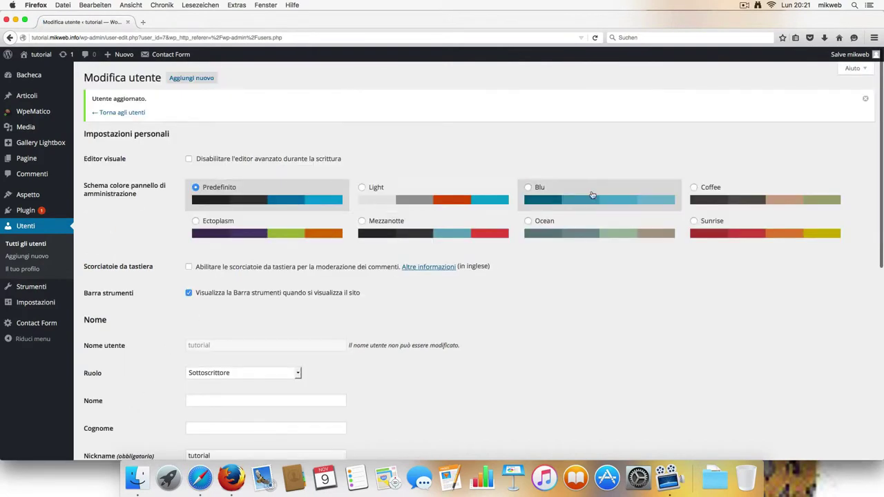
Step: Visit mikweb's profile, log out, and sign in with the saved tutorial login
mouse_move(850, 54)
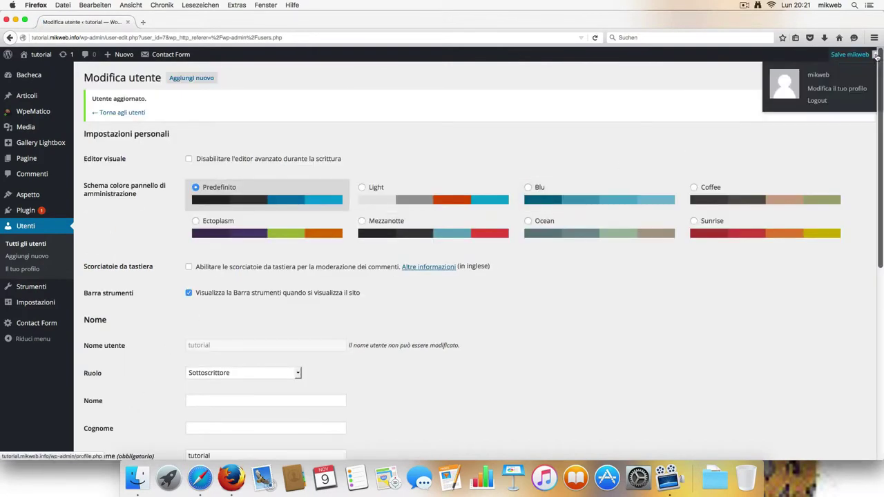
left_click(813, 88)
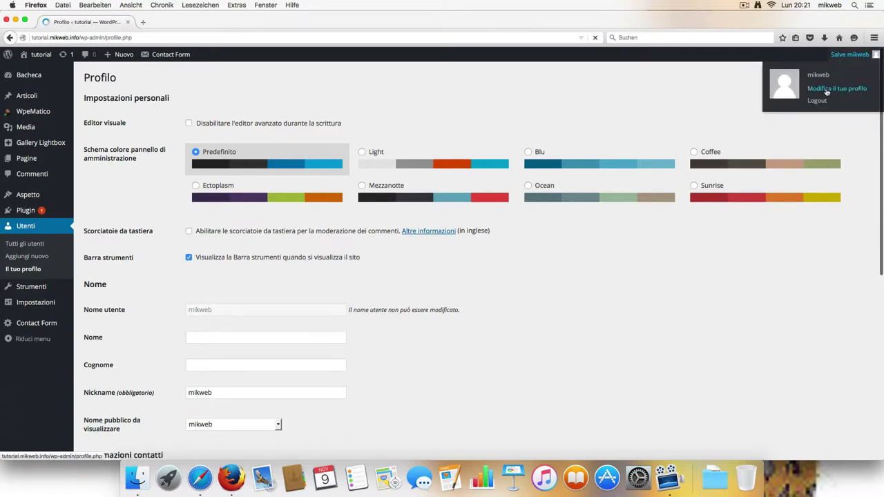
mouse_move(865, 54)
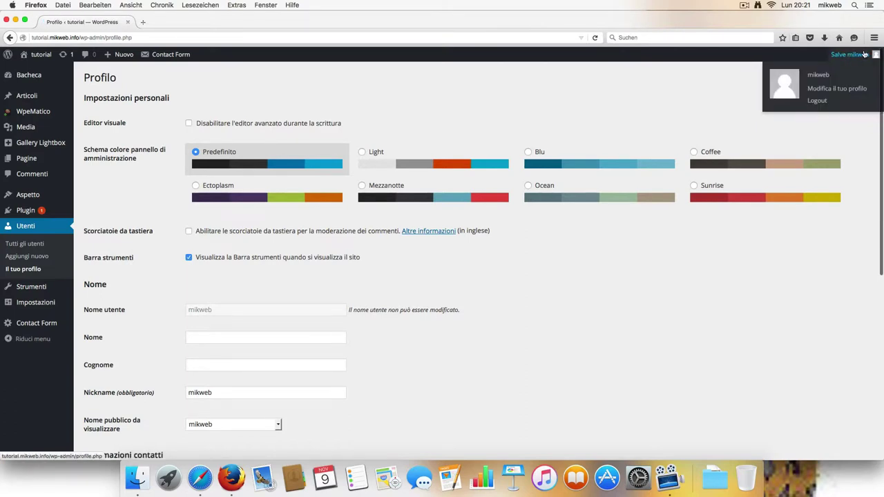
left_click(816, 100)
left_click(461, 223)
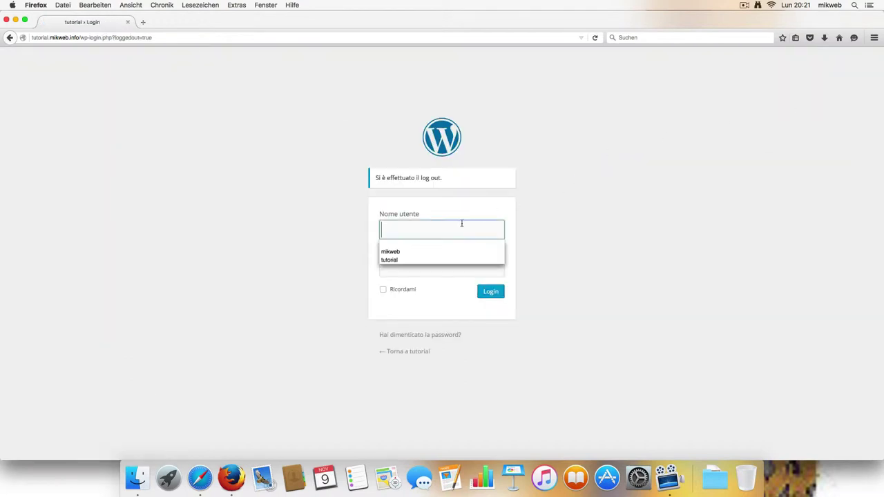
left_click(408, 260)
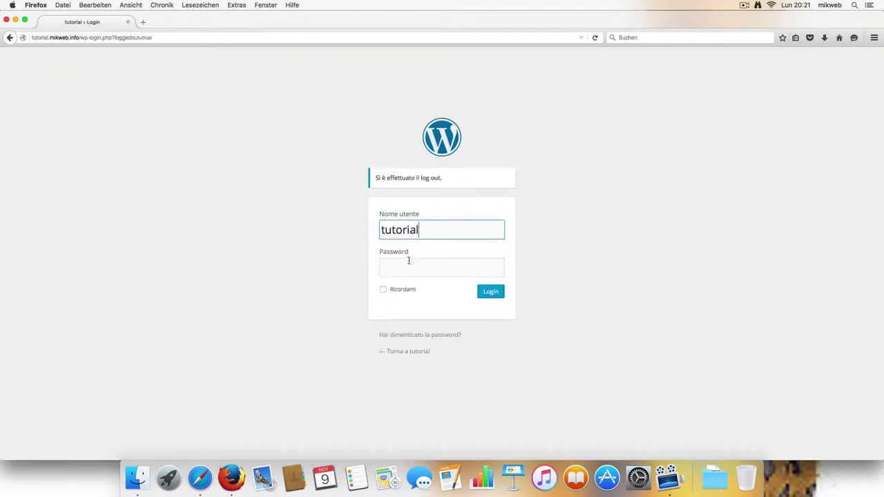
left_click(486, 292)
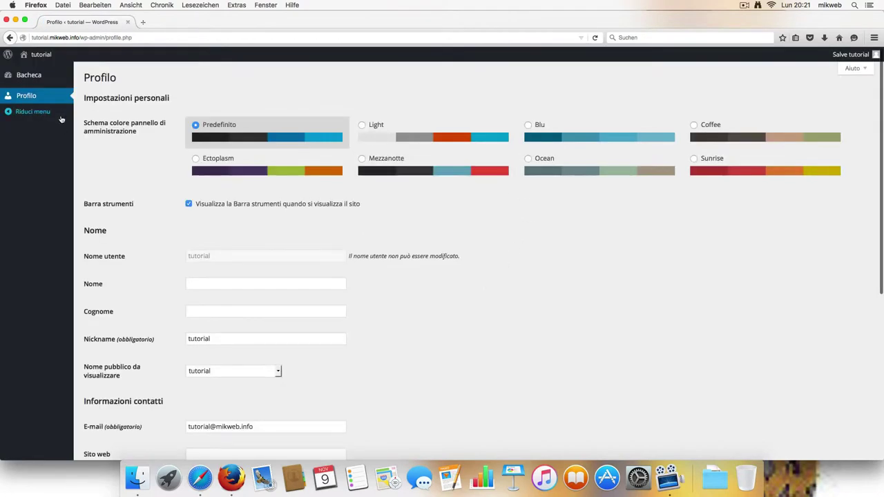
Step: Save tutorial's profile with Aggiorna profilo, then go to the Bacheca dashboard
scroll(50, 192, "down", 8)
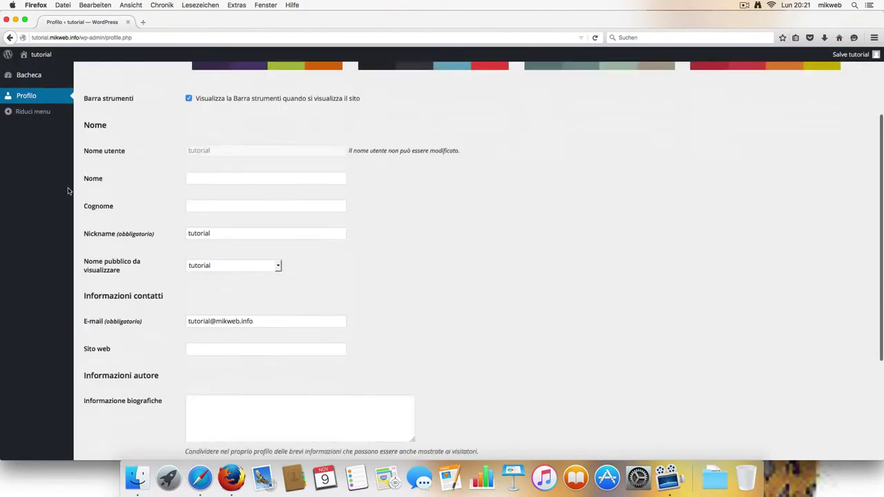
left_click(126, 412)
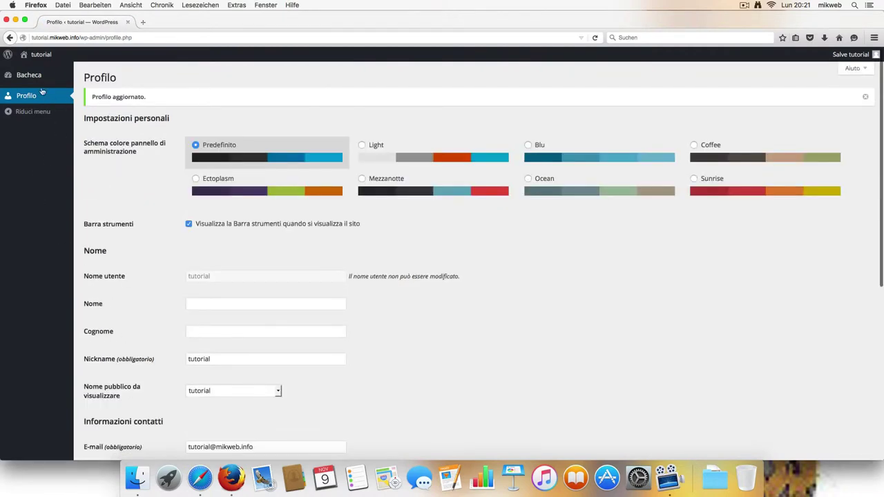
left_click(19, 76)
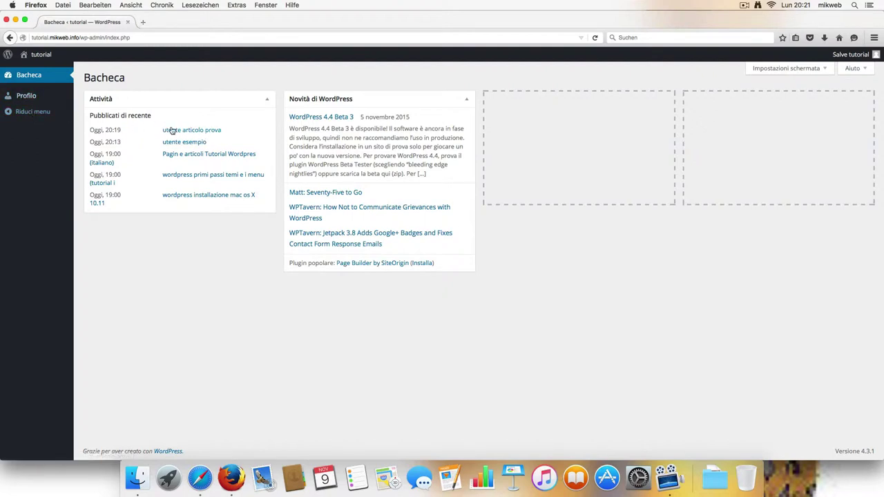
Step: Open the published post 'utente articolo prova' and scroll through it
left_click(192, 131)
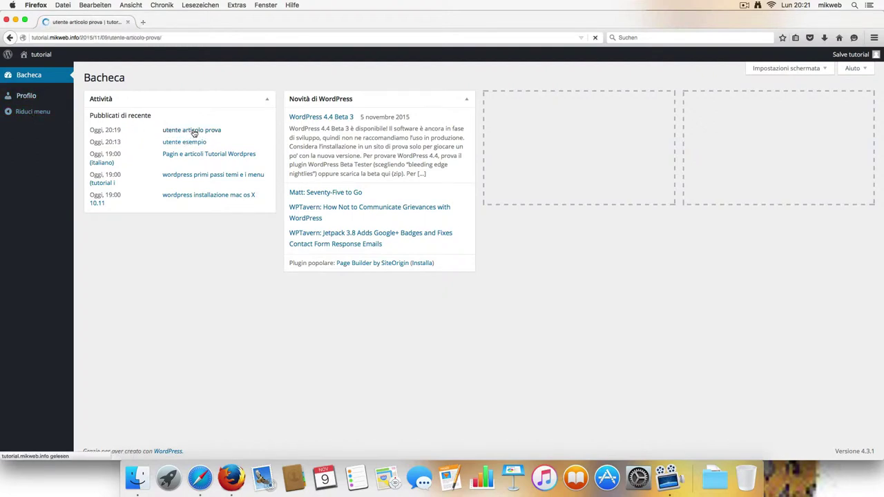
scroll(335, 213, "down", 4)
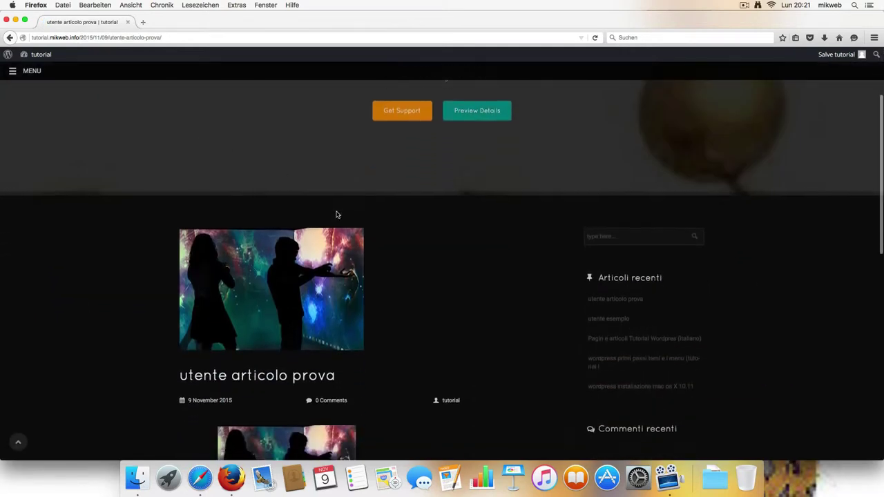
scroll(337, 215, "down", 3)
scroll(415, 246, "down", 5)
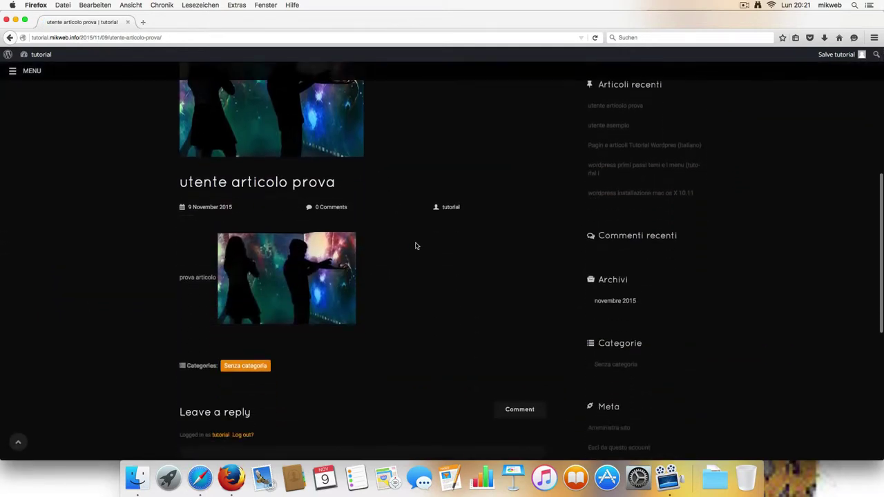
scroll(449, 238, "up", 2)
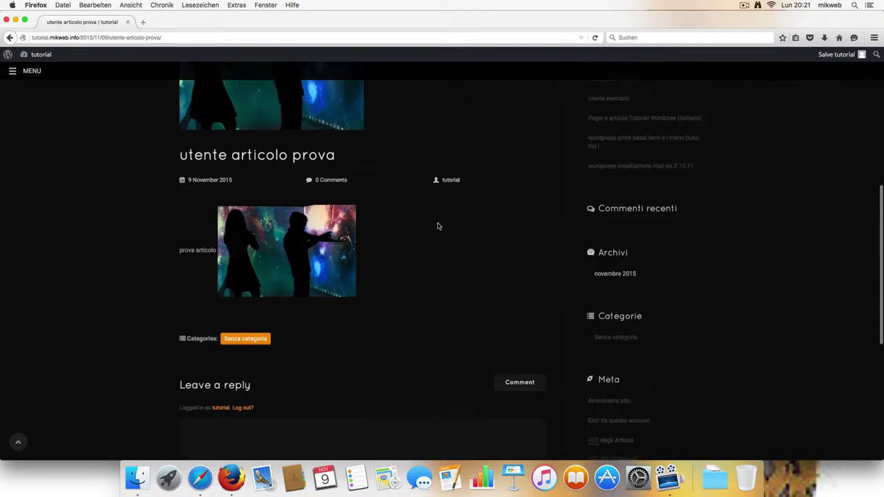
Step: Go to tutorial's author archive and open the MENU slide-out navigation panel
left_click(450, 183)
scroll(372, 258, "down", 10)
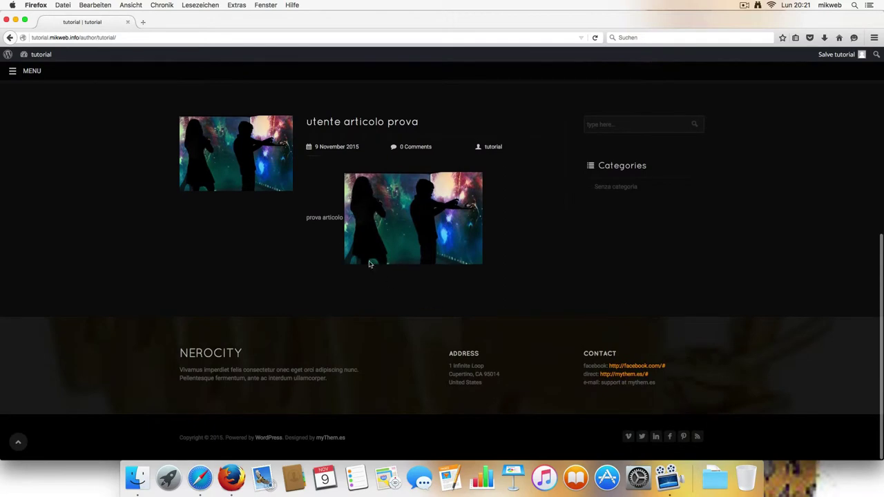
scroll(429, 235, "up", 10)
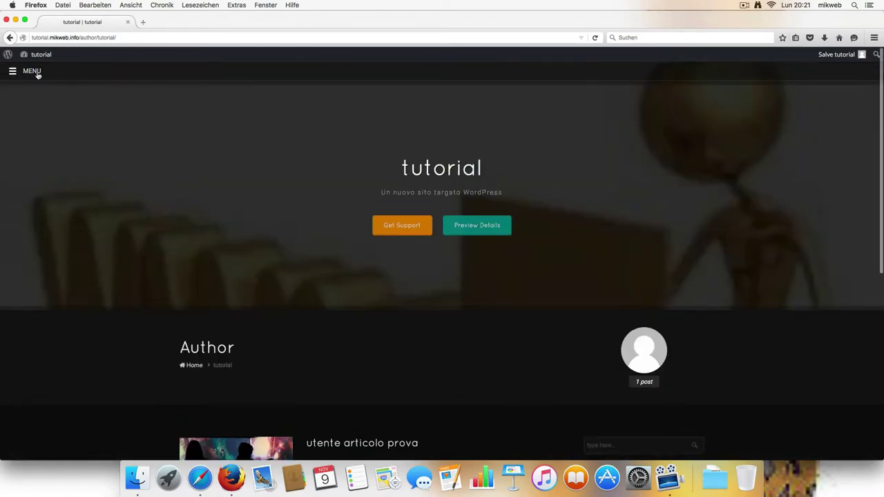
left_click(32, 71)
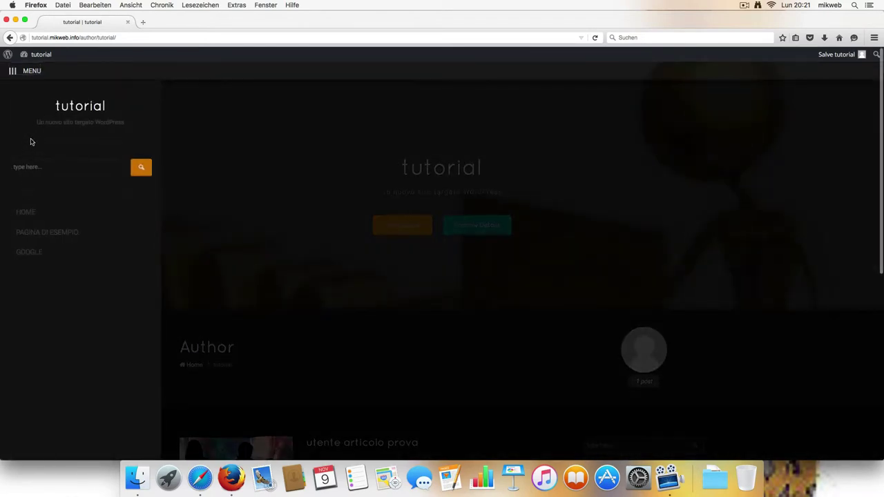
Step: Open the admin dashboard and scroll through tutorial's Profilo settings
left_click(40, 58)
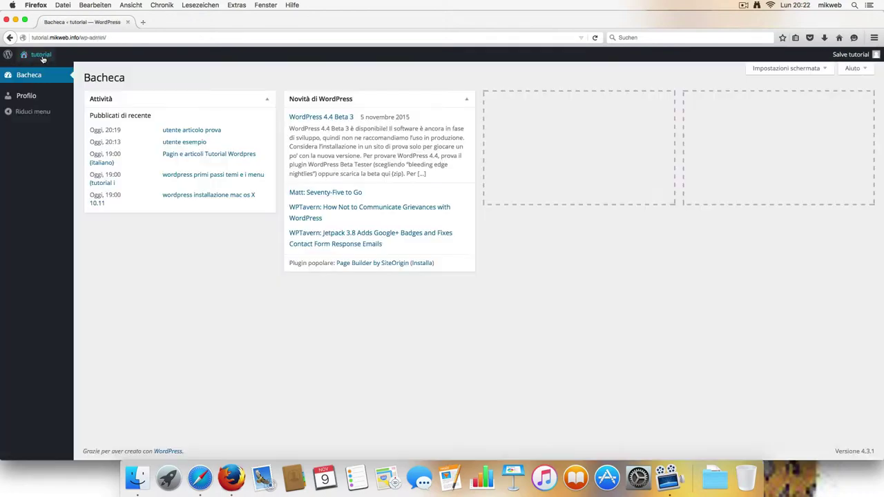
left_click(28, 97)
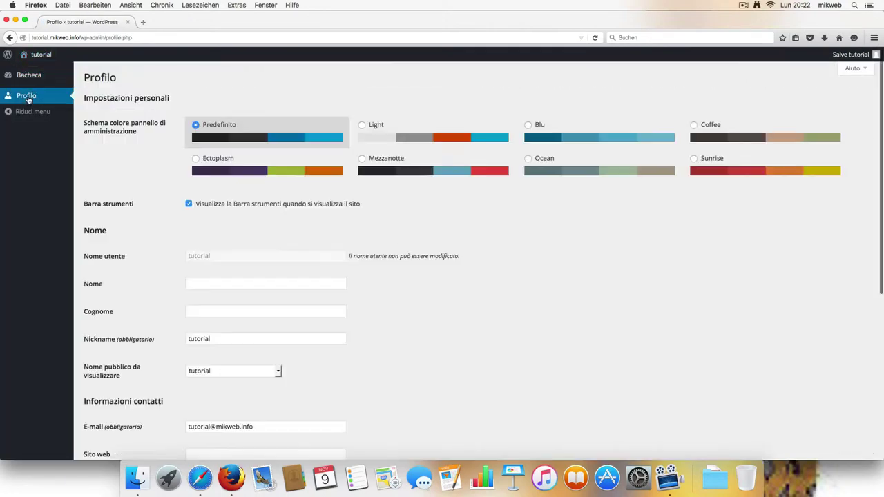
scroll(162, 177, "down", 5)
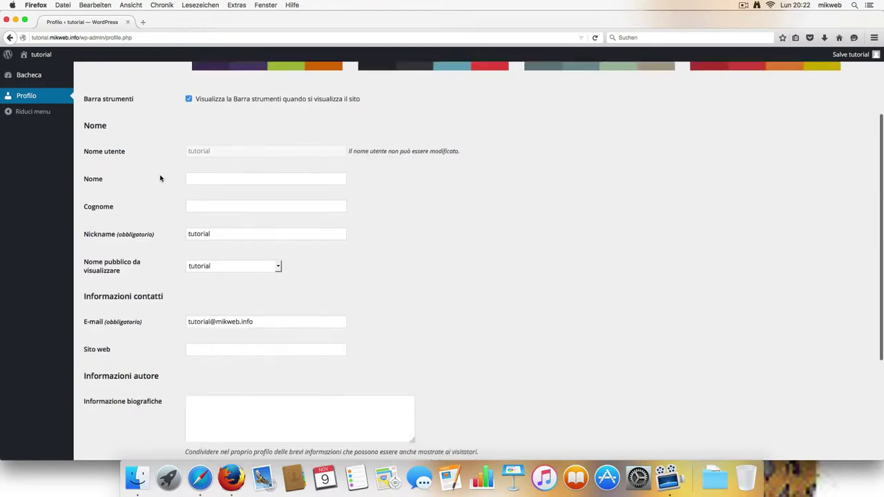
scroll(220, 182, "down", 2)
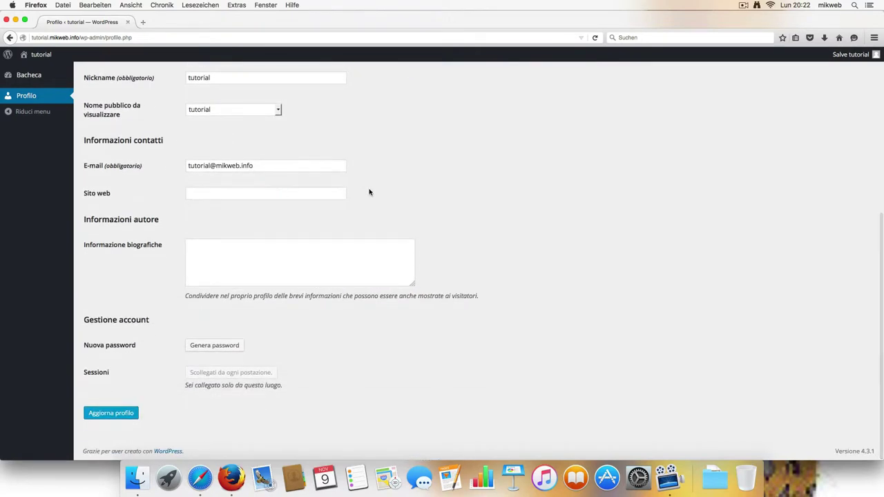
scroll(317, 186, "up", 6)
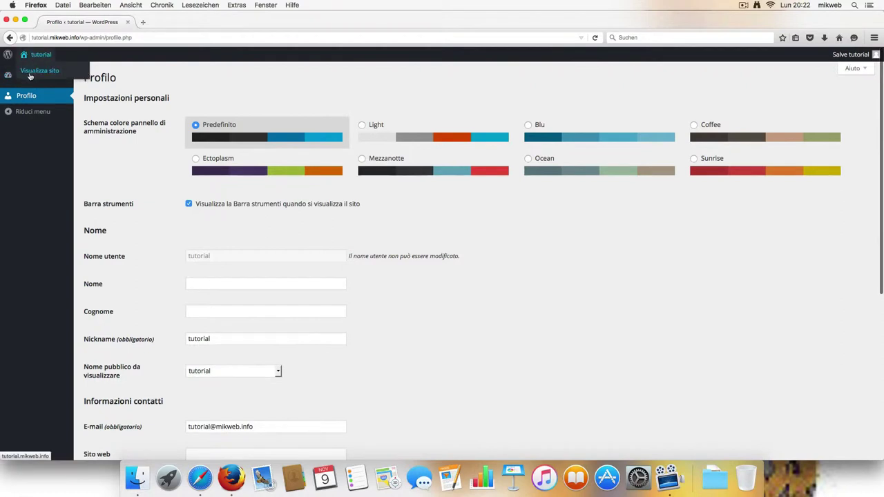
Step: From Bacheca, view the post 'utente articolo prova' on the live site
left_click(31, 78)
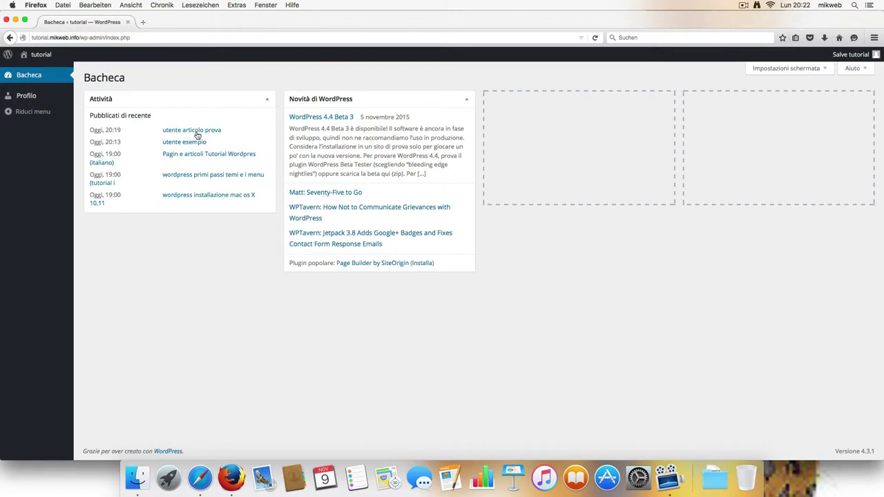
left_click(195, 131)
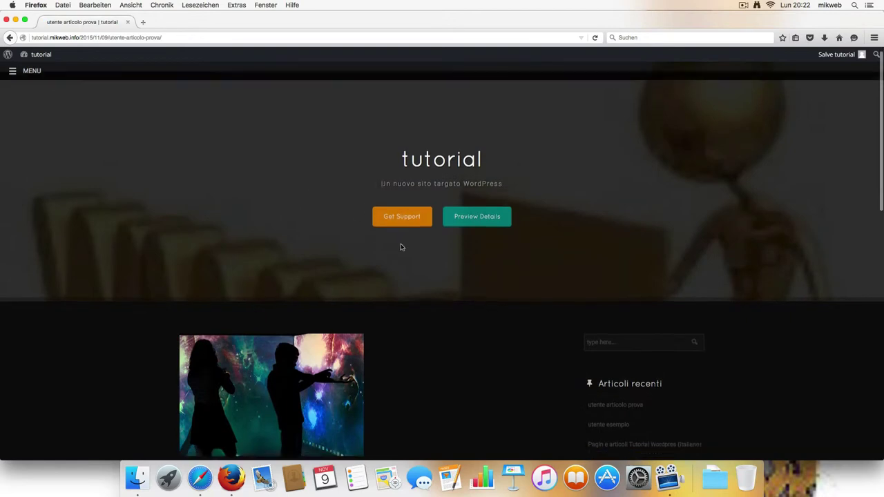
scroll(454, 288, "down", 2)
scroll(487, 272, "up", 3)
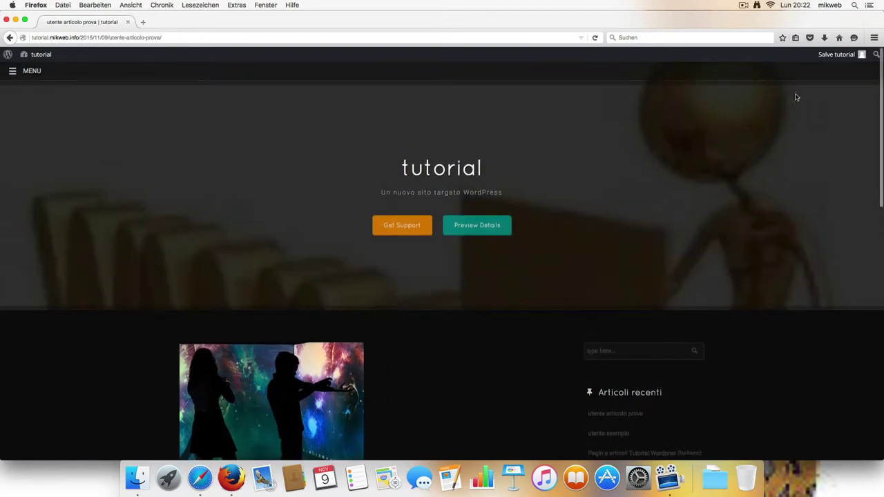
Step: Log out of the subscriber account and sign in as the administrator using the saved login
mouse_move(864, 58)
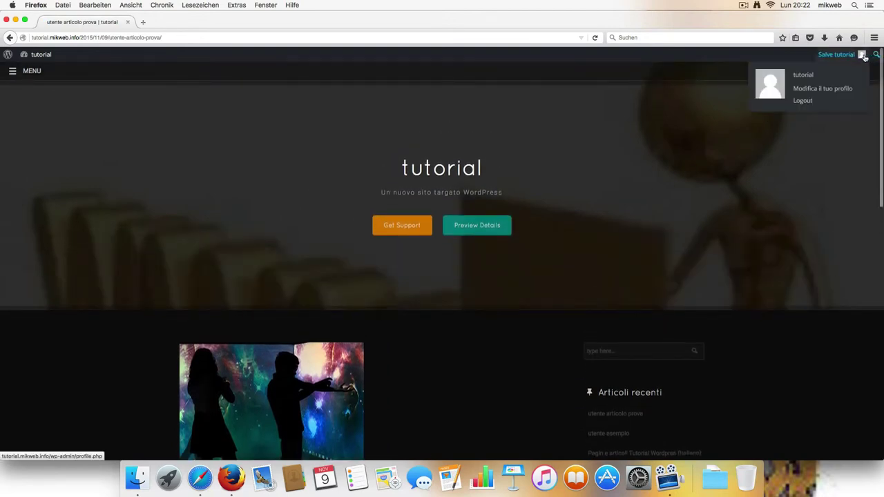
left_click(802, 101)
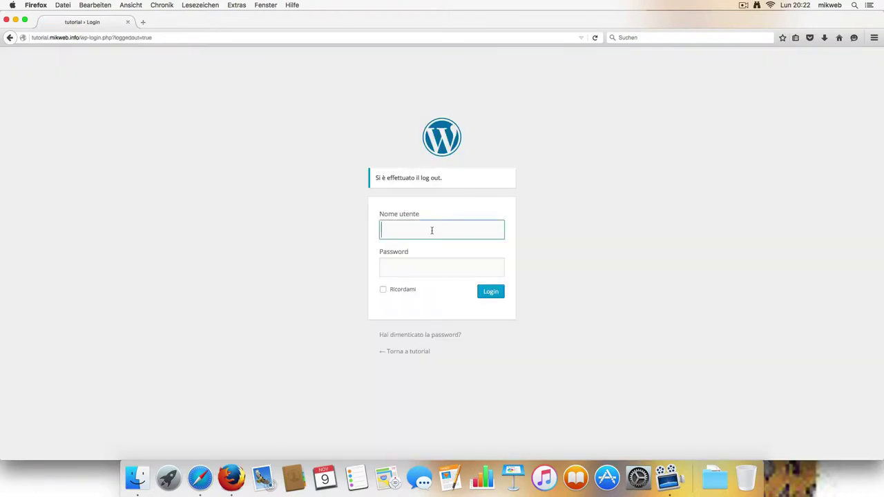
left_click(432, 230)
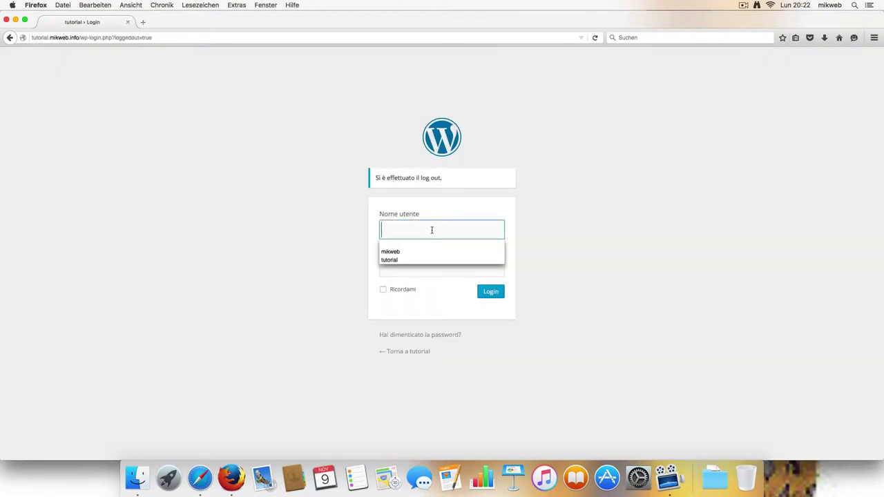
left_click(414, 252)
left_click(489, 293)
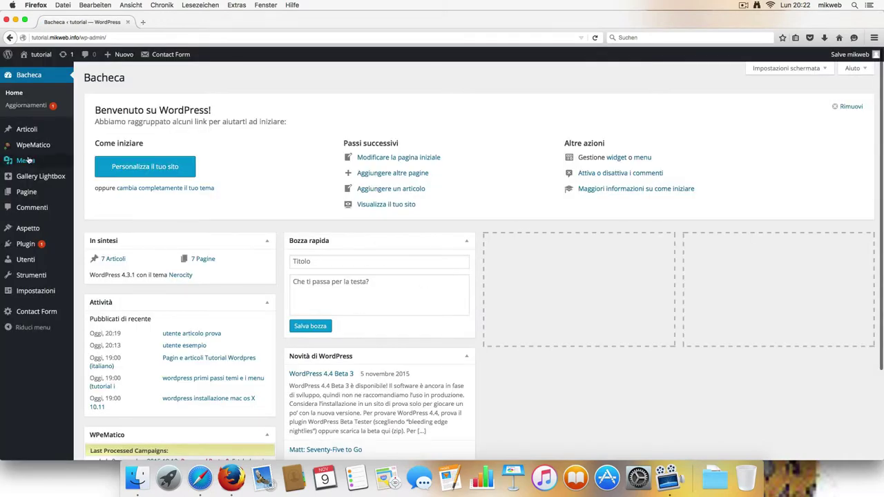
Step: Change the tutorial user's Ruolo from Sottoscrittore to Collaboratore and save with Aggiorna utente
mouse_move(30, 259)
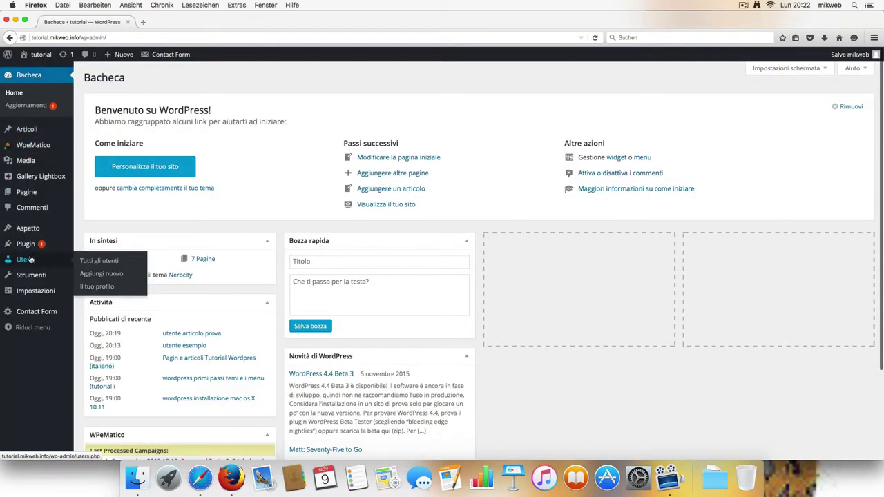
left_click(104, 263)
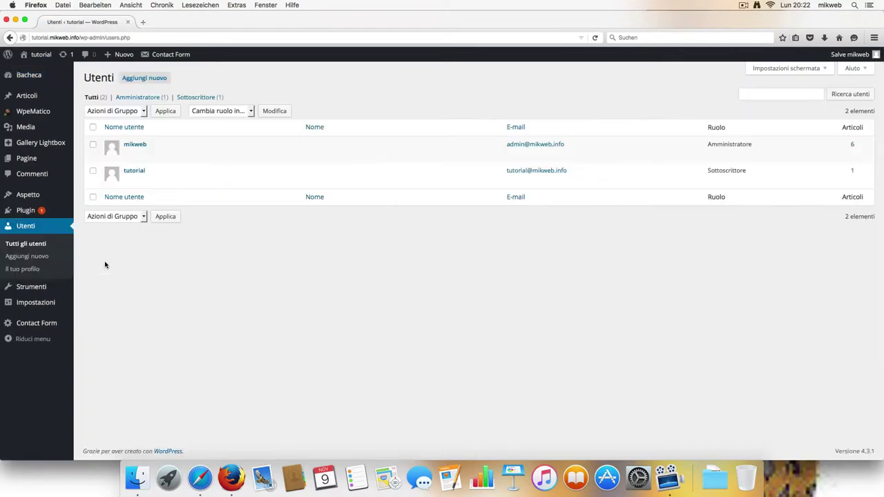
left_click(135, 181)
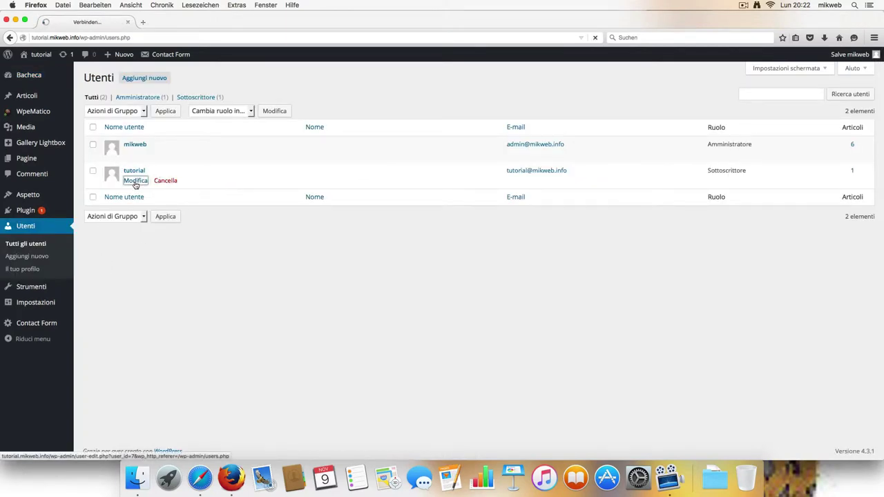
scroll(221, 285, "down", 1)
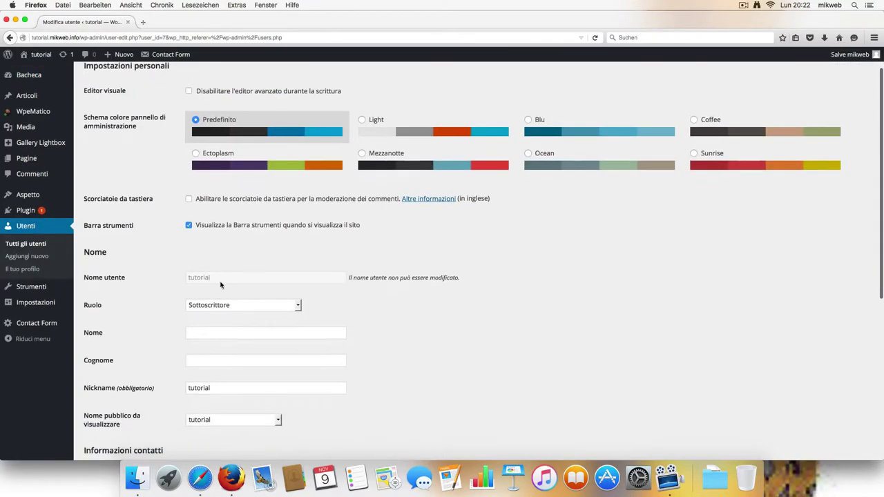
left_click(294, 304)
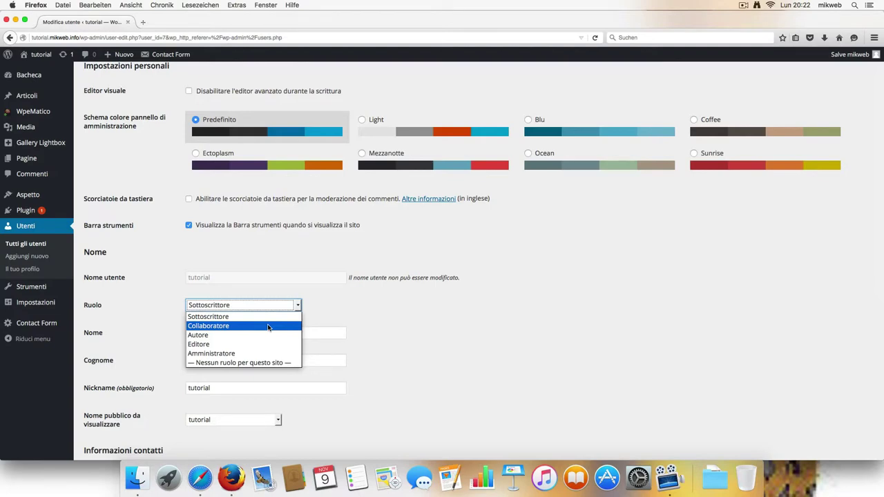
left_click(269, 326)
scroll(348, 329, "down", 8)
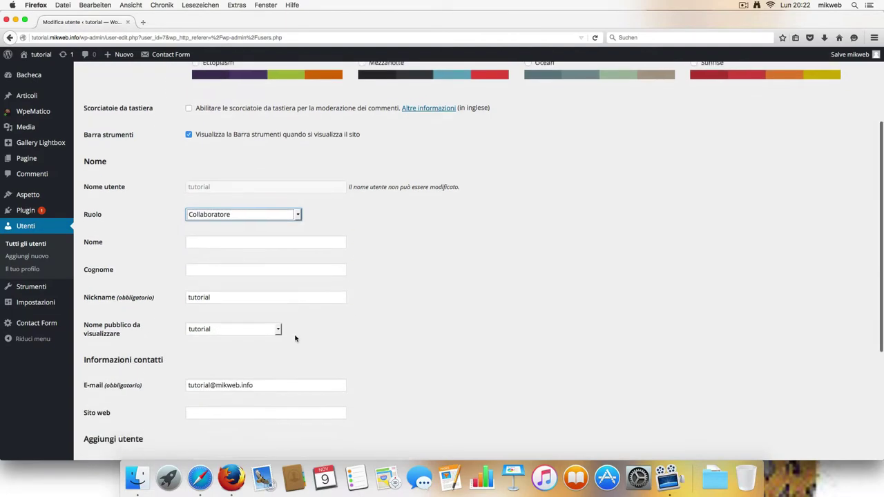
left_click(118, 413)
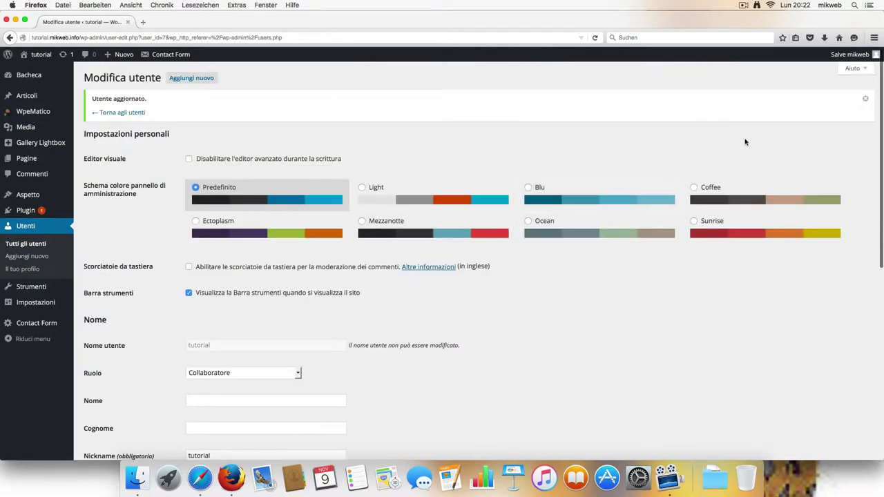
Step: Log out the administrator and sign in as the tutorial user using the saved login
mouse_move(869, 57)
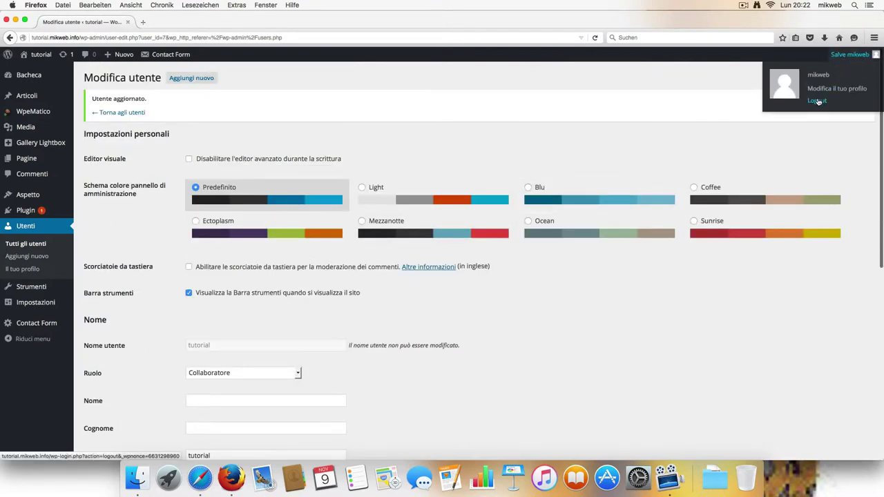
left_click(819, 101)
left_click(439, 225)
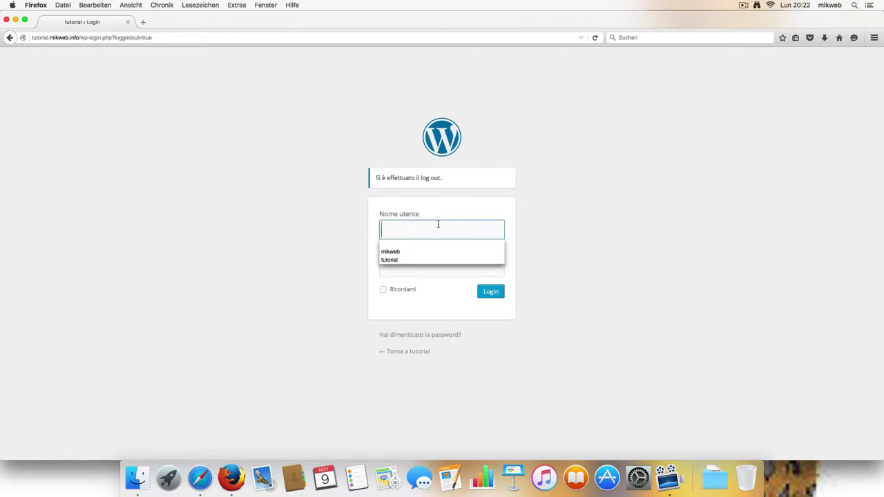
left_click(412, 261)
left_click(489, 293)
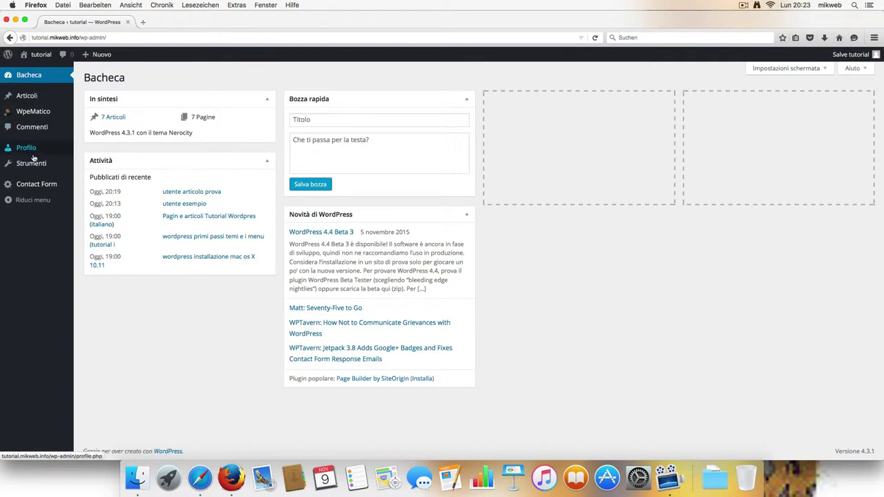
Step: Show all posts under Tutti in the Articoli list and view the 'utente esempio' post
mouse_move(34, 113)
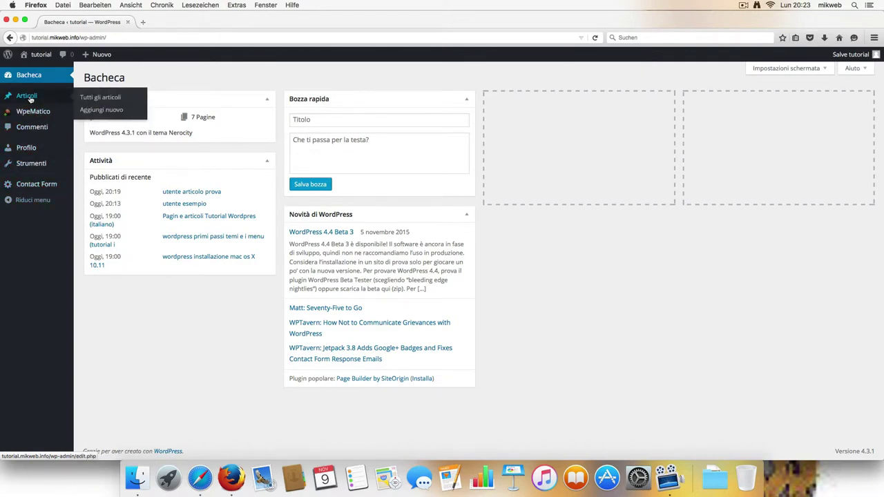
left_click(88, 100)
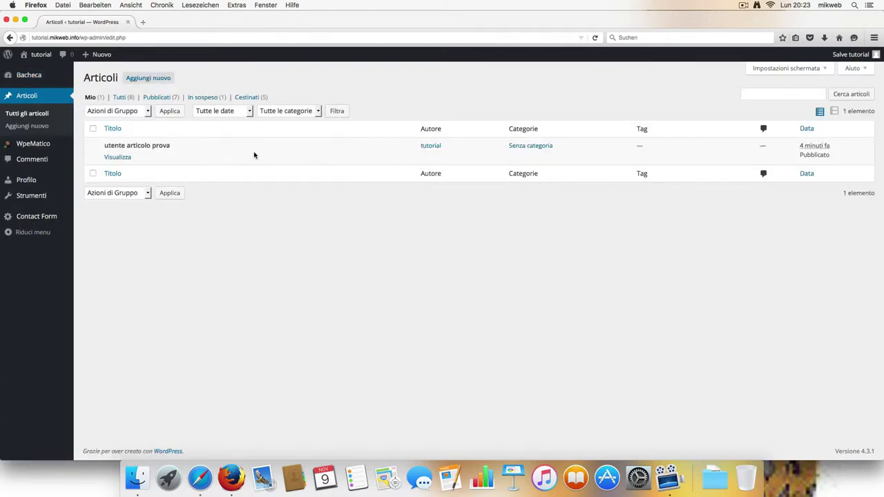
left_click(123, 99)
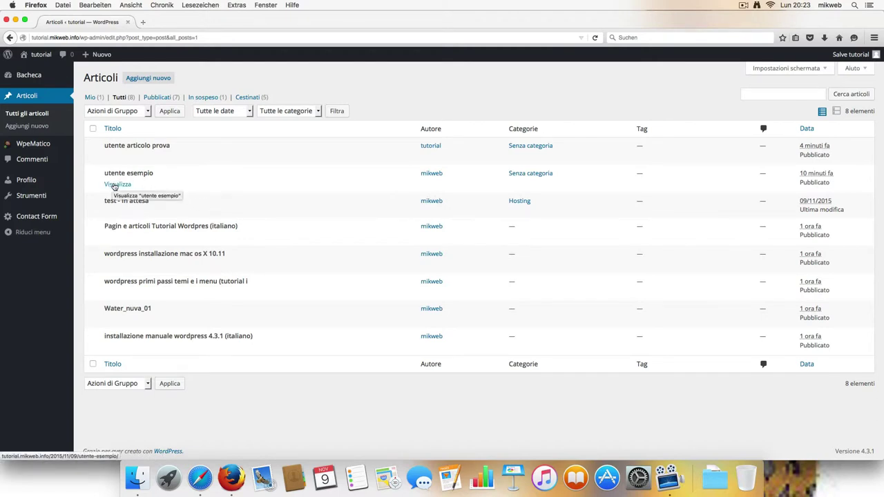
left_click(115, 185)
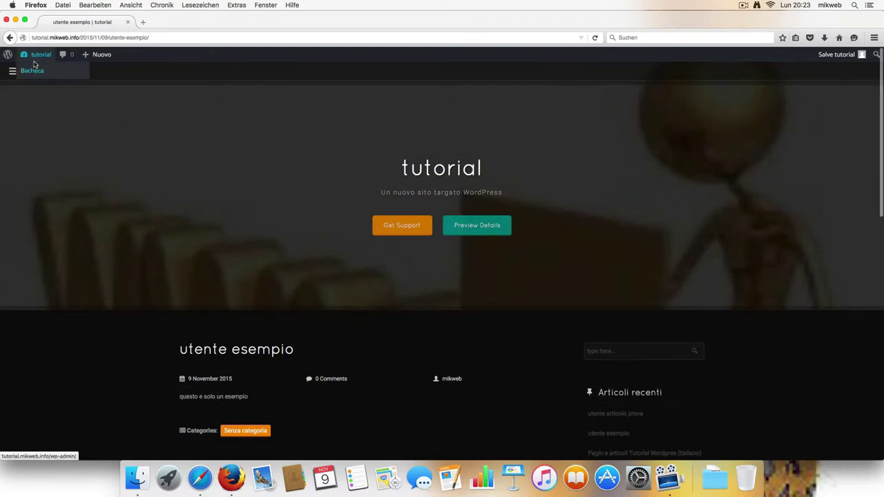
Step: Return via Bacheca to Articoli and filter the list to Pubblicati posts
left_click(33, 73)
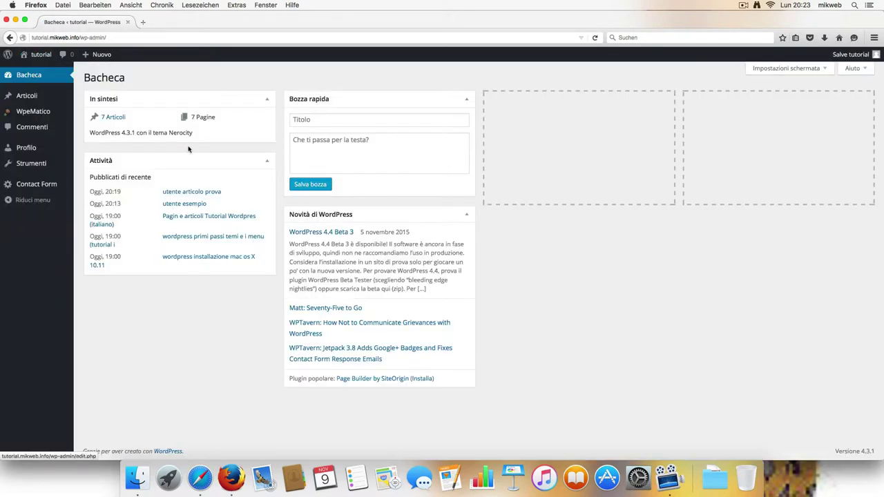
left_click(30, 97)
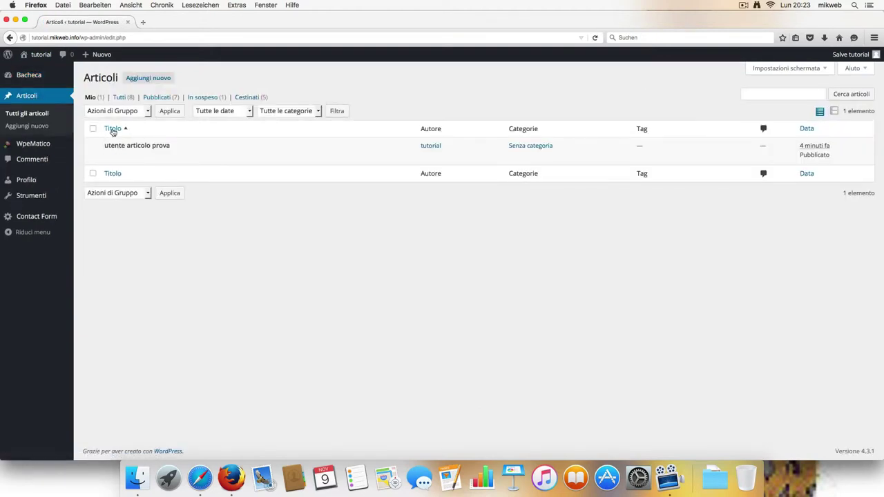
left_click(163, 99)
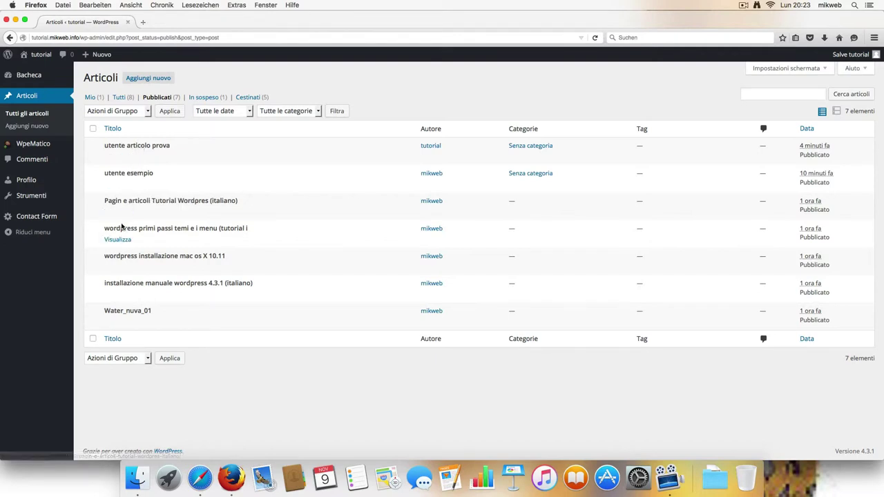
Step: Create a new post titled 'untenti collaborator' and begin its body with 'test'
left_click(158, 80)
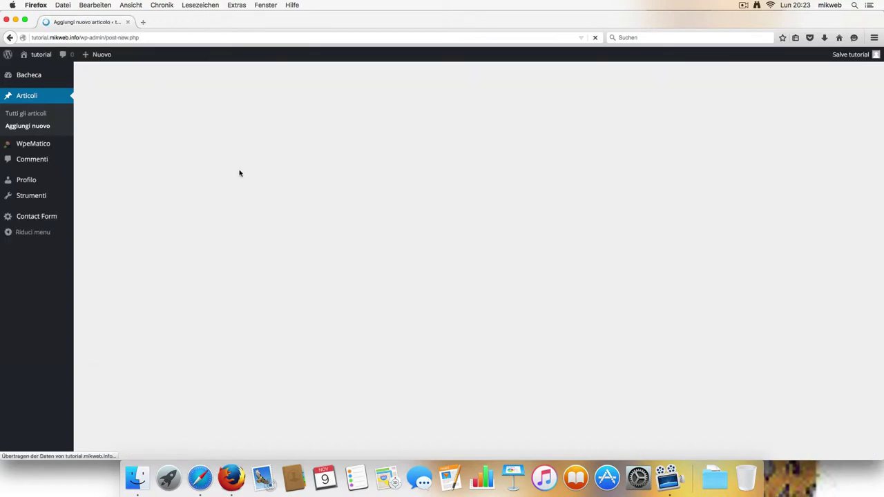
left_click(219, 98)
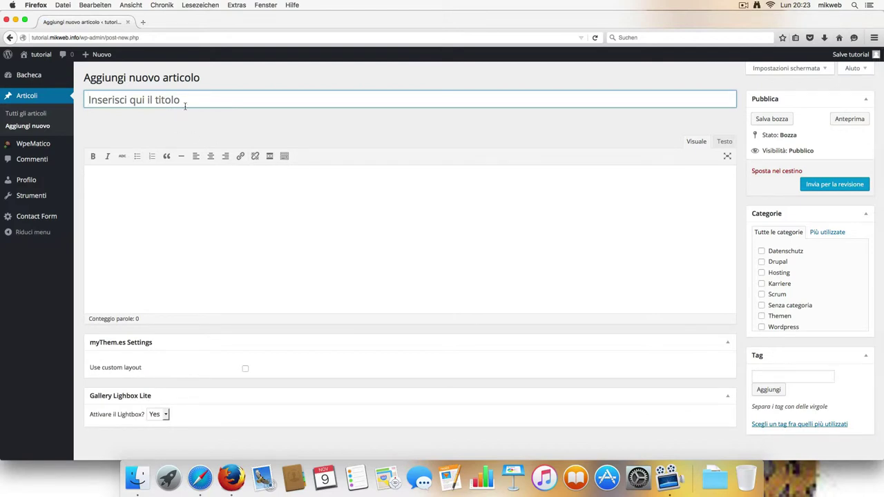
type("untenti")
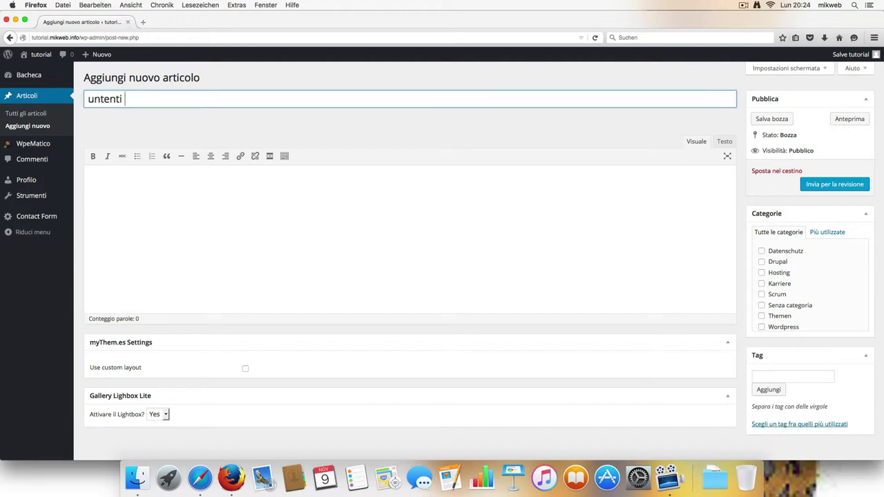
type(" collaboratore")
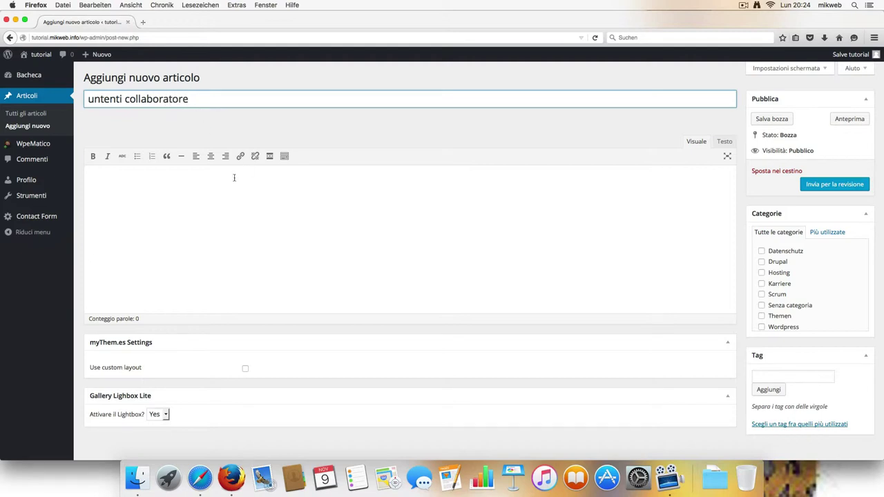
left_click(213, 192)
type("tes")
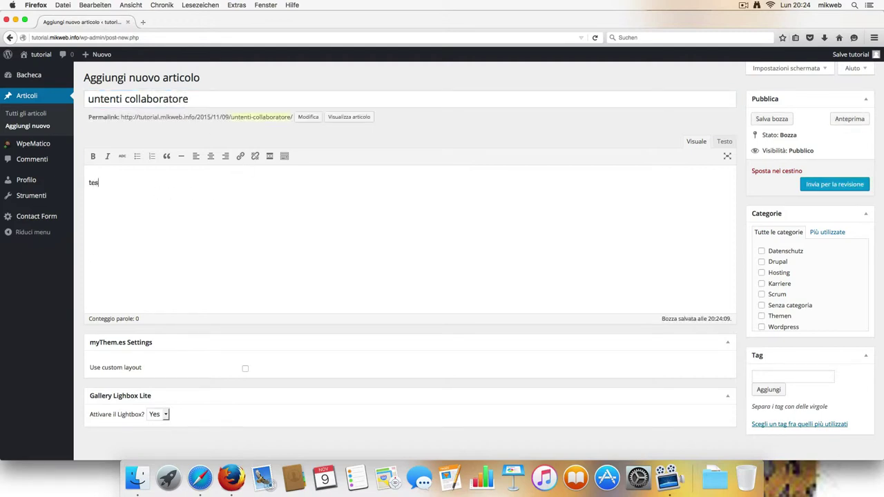
type("t")
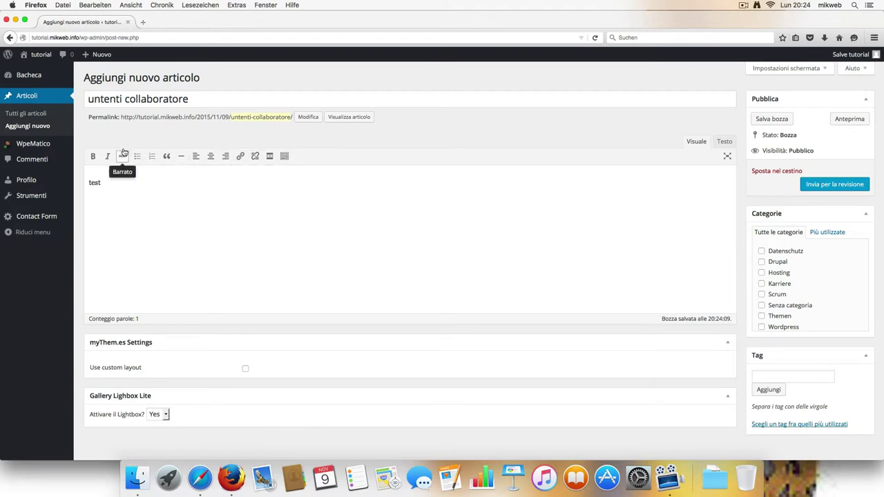
Step: Continue the post body text explaining that no file can be added
scroll(200, 225, "down", 2)
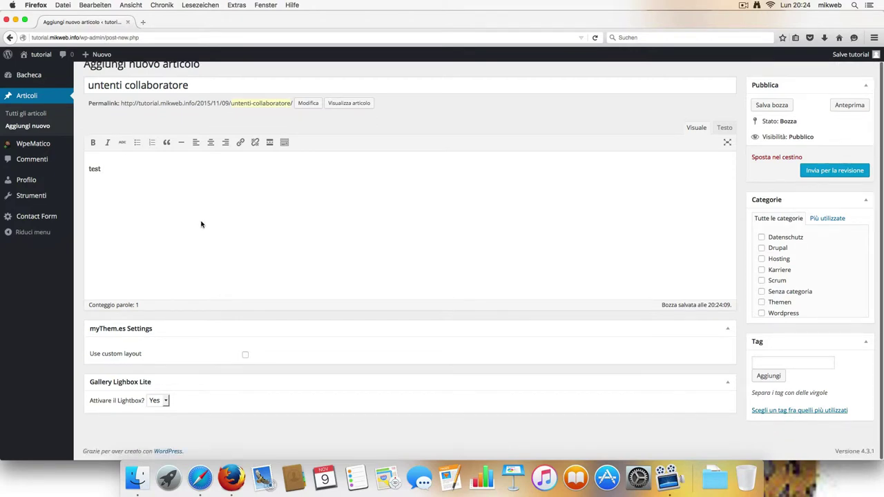
scroll(201, 224, "up", 2)
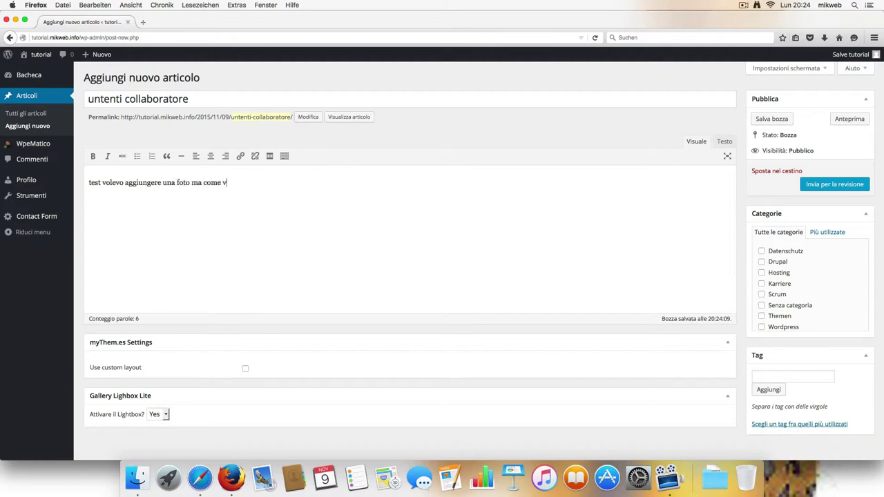
type("det")
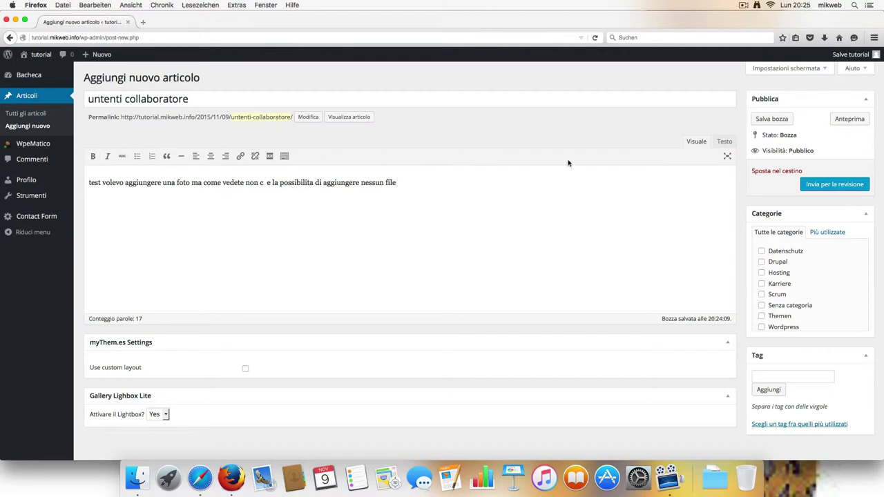
Step: Submit the post for review with 'Invia per la revisione' and open its preview
left_click(821, 190)
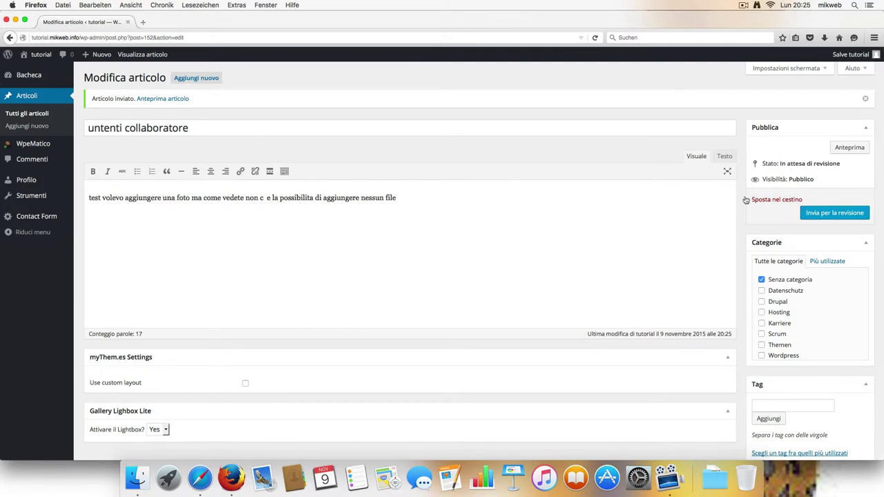
left_click(837, 216)
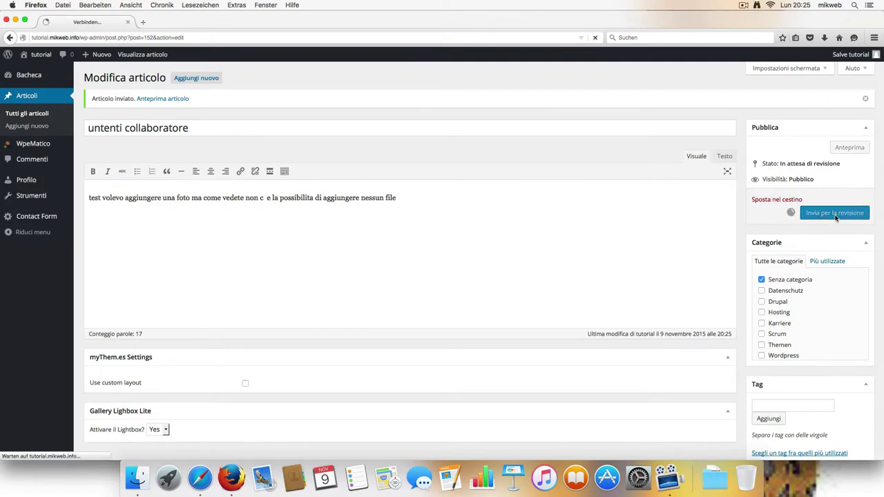
left_click(847, 149)
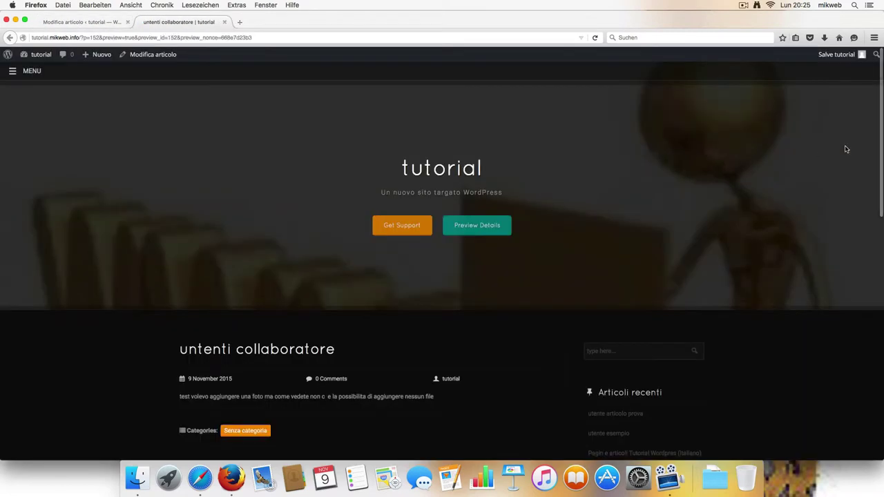
Step: Look over the post preview, then go to the site's home page from the MENU
scroll(614, 188, "down", 3)
scroll(614, 187, "up", 3)
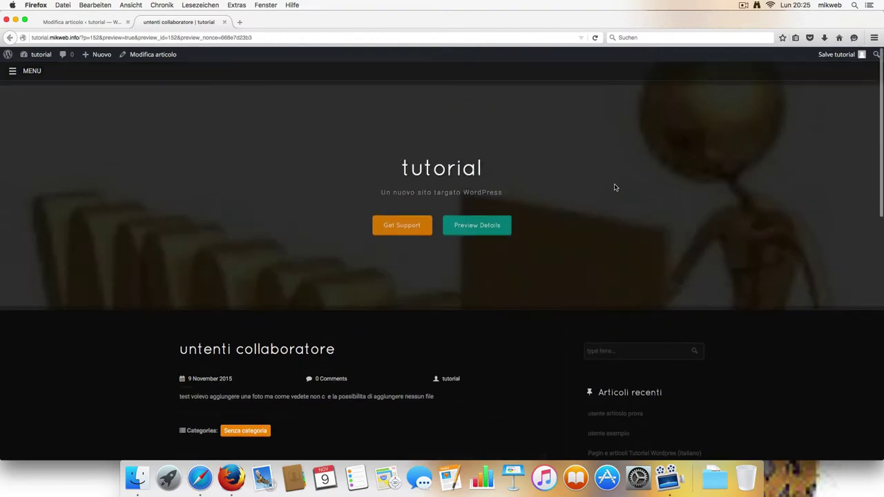
scroll(614, 187, "down", 5)
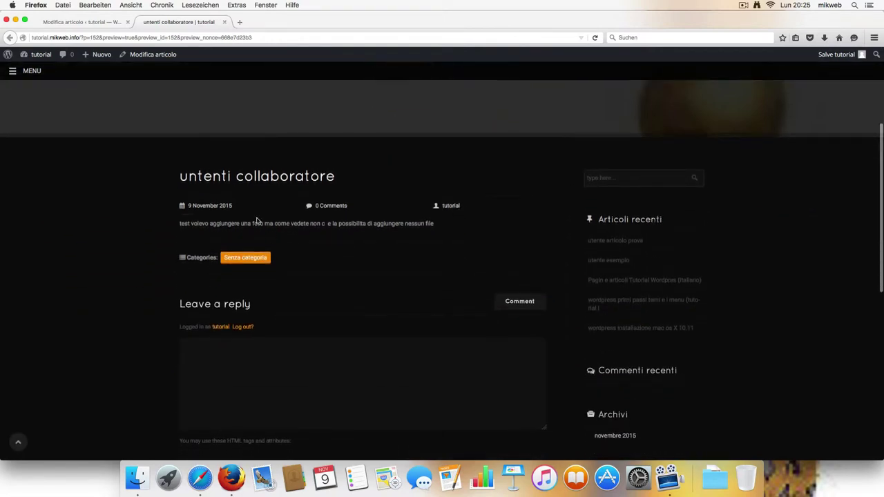
scroll(328, 213, "up", 5)
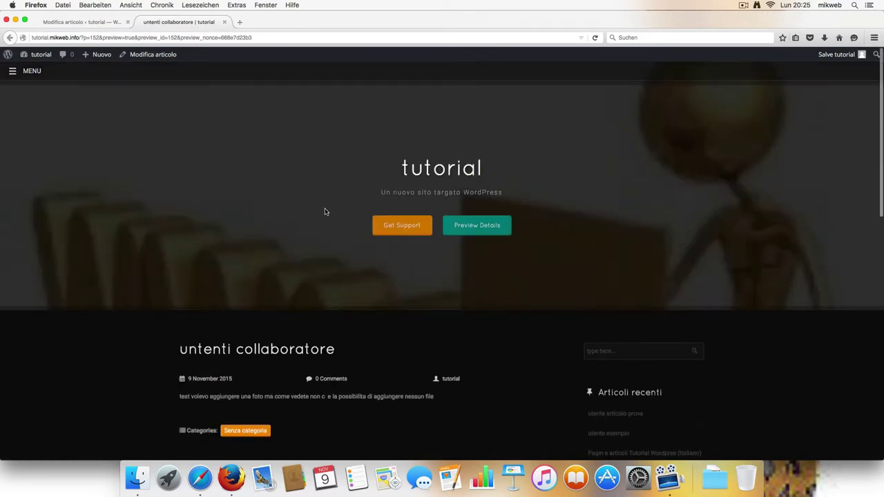
left_click(30, 71)
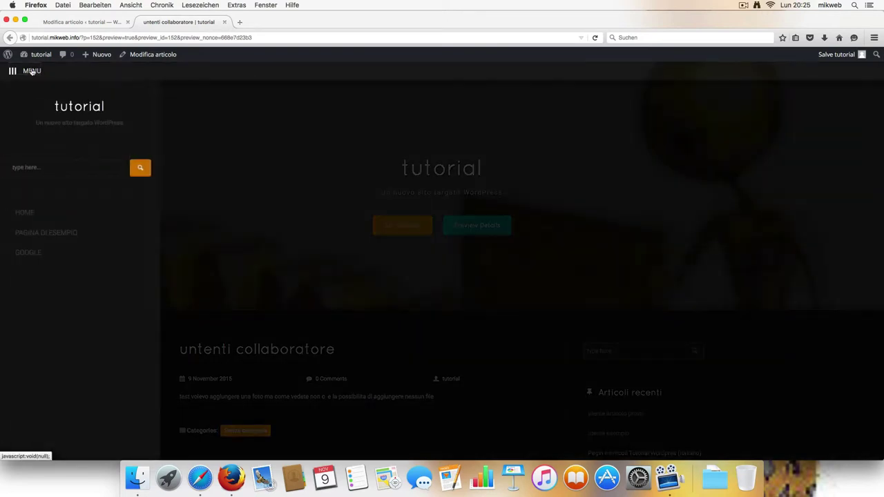
left_click(82, 107)
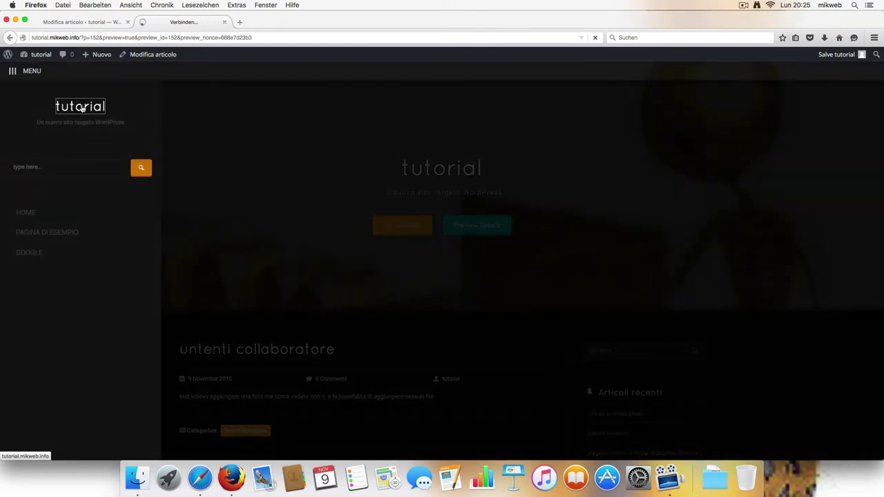
scroll(368, 182, "down", 4)
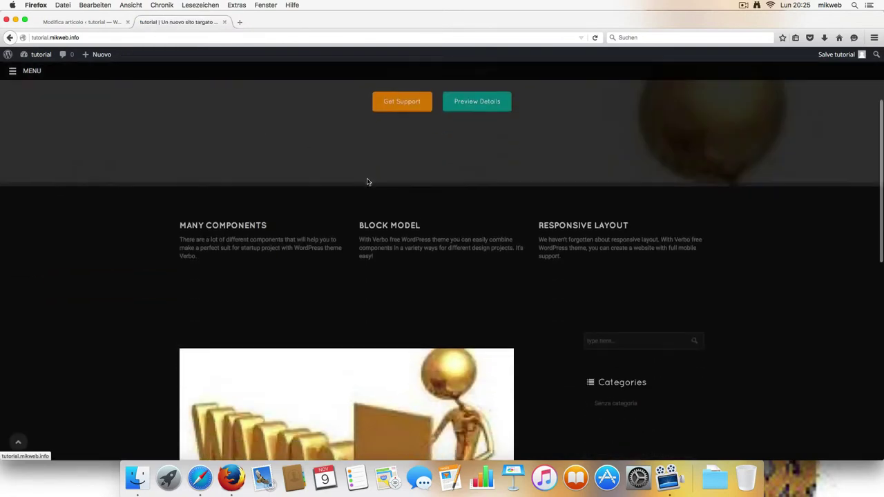
Step: Visit the Pagina di esempio page, then return to the admin dashboard via Bacheca
left_click(27, 74)
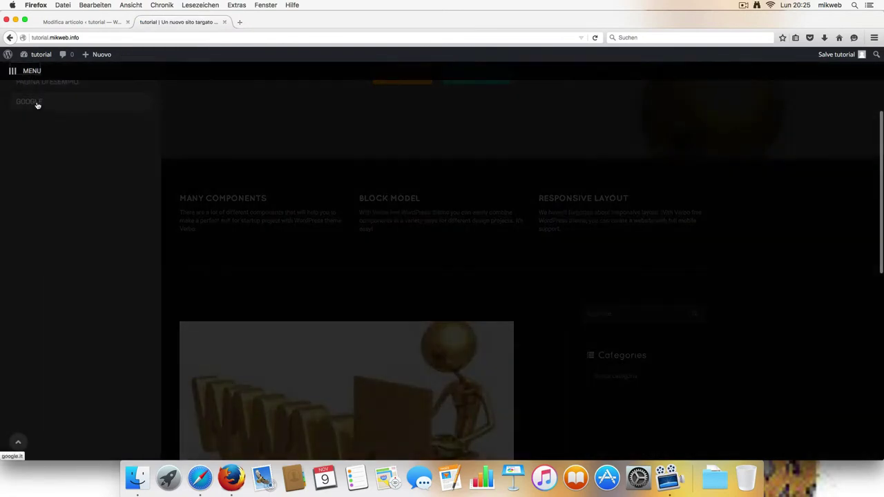
scroll(38, 98, "up", 4)
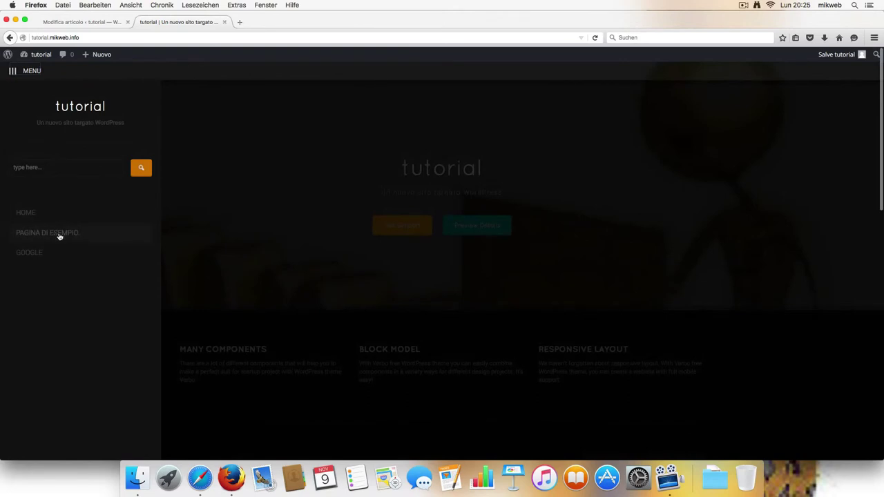
left_click(60, 236)
scroll(314, 256, "down", 2)
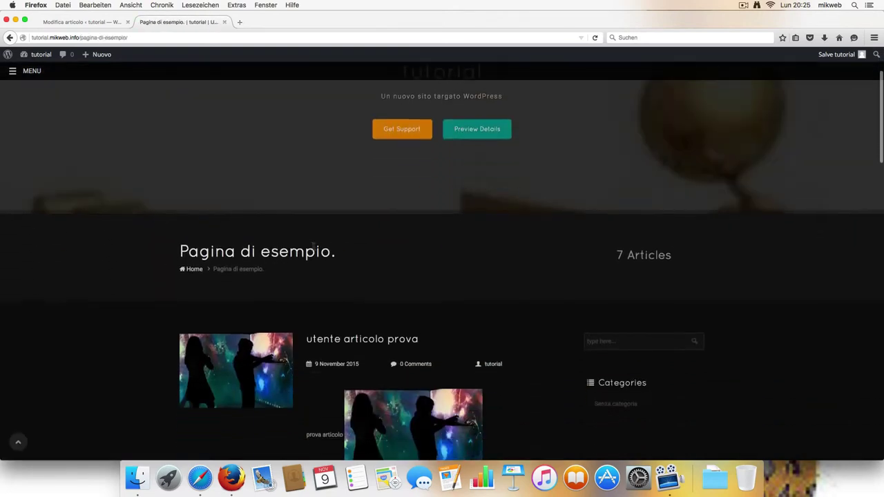
scroll(319, 258, "down", 2)
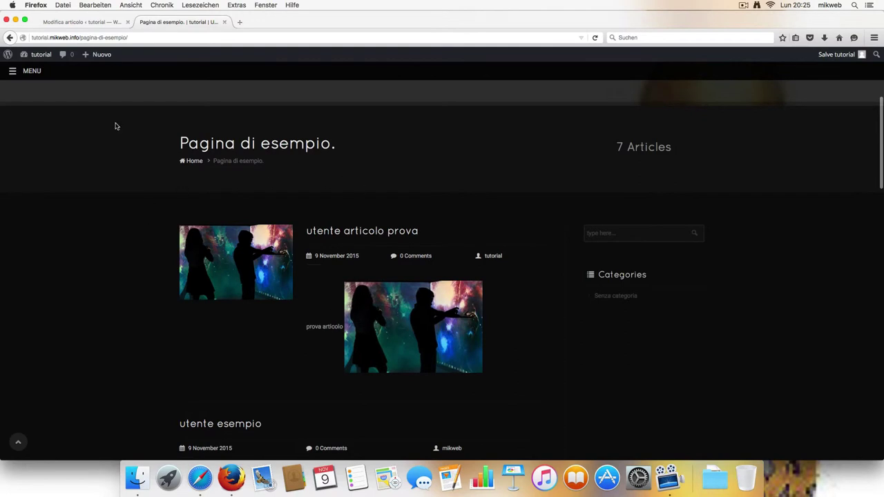
mouse_move(41, 55)
left_click(34, 70)
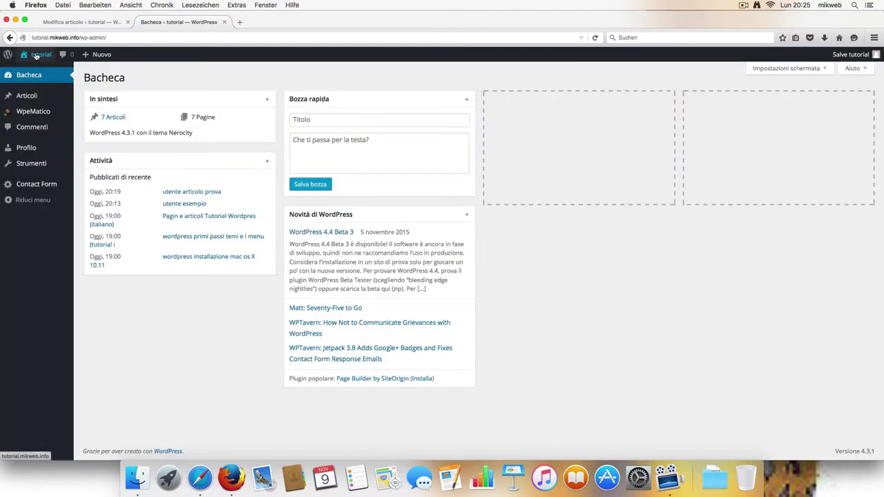
Step: Open the pending 'untenti collaboratore' post from Articoli via Modifica, then log out
left_click(30, 96)
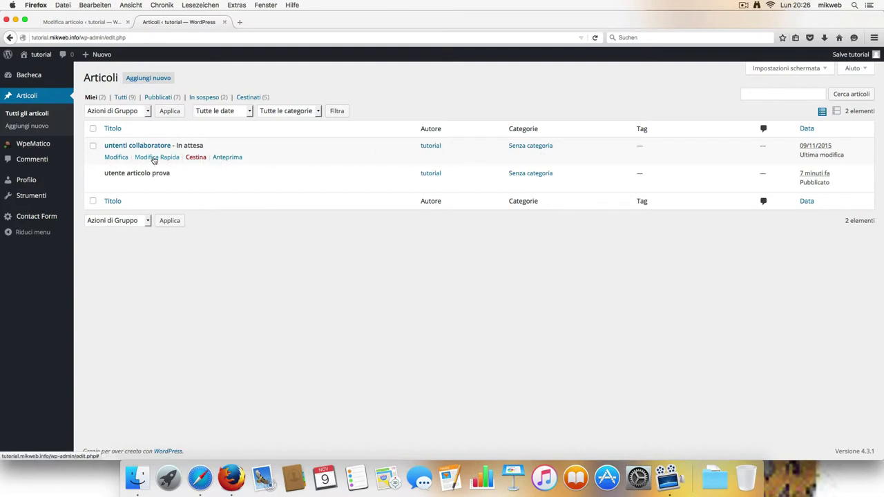
left_click(118, 157)
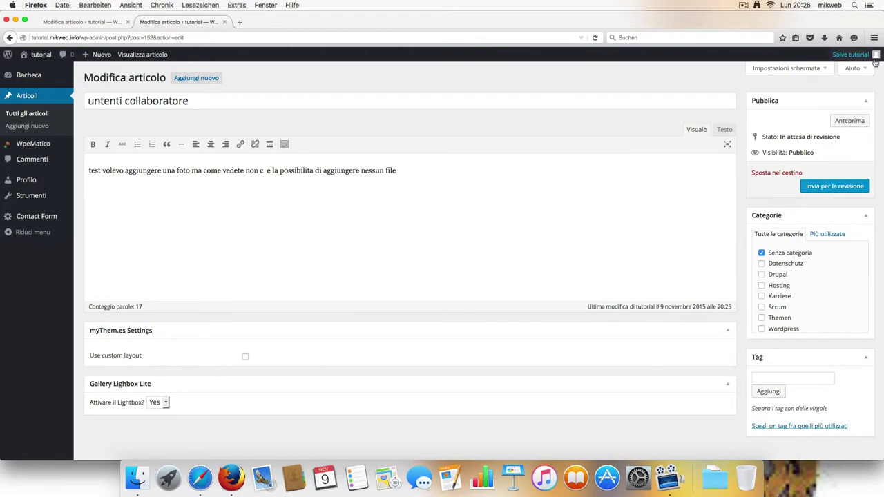
mouse_move(851, 59)
left_click(819, 100)
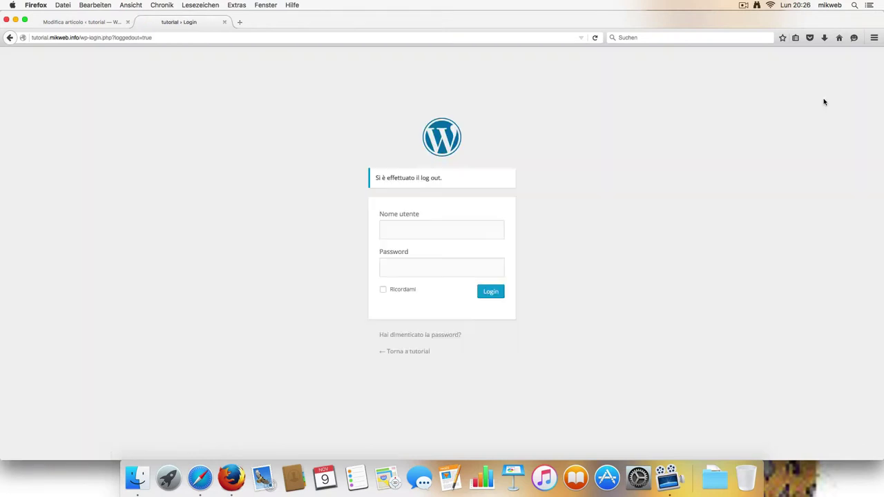
Step: Sign back in as the administrator with the saved login
left_click(427, 231)
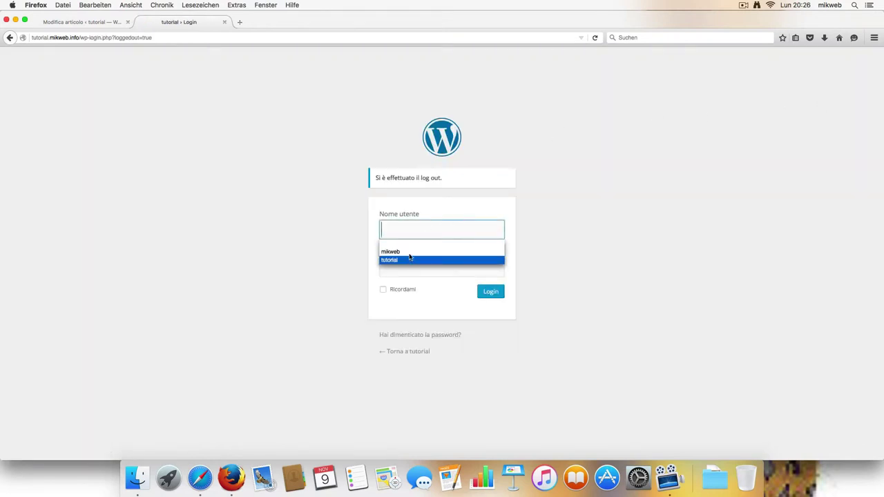
left_click(410, 251)
left_click(481, 291)
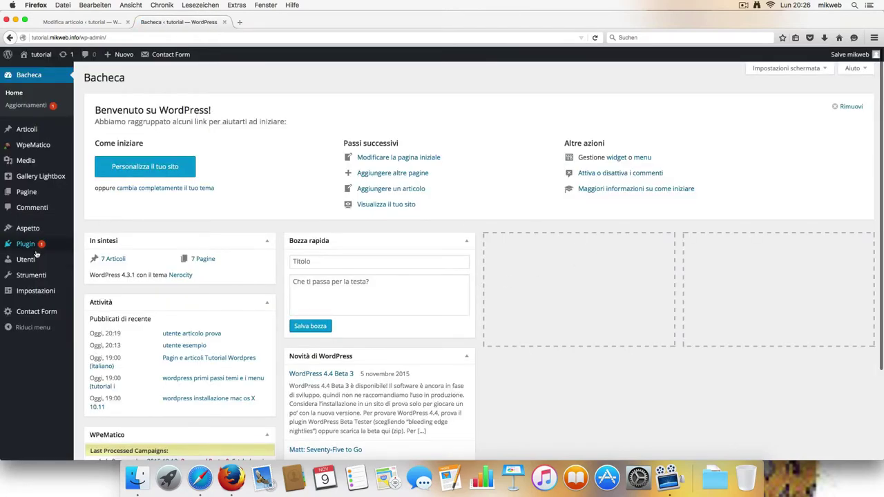
Step: Change the tutorial user's role to Autore, save it, and open the administrator's own profile
left_click(27, 259)
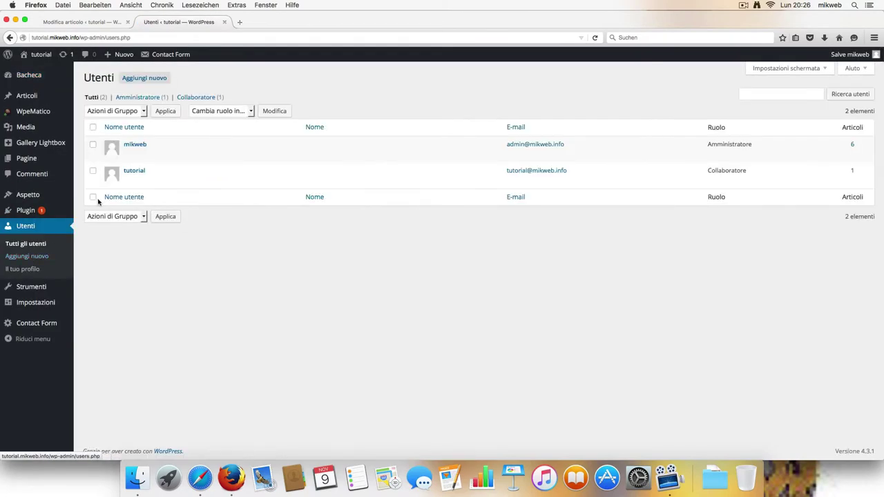
left_click(136, 181)
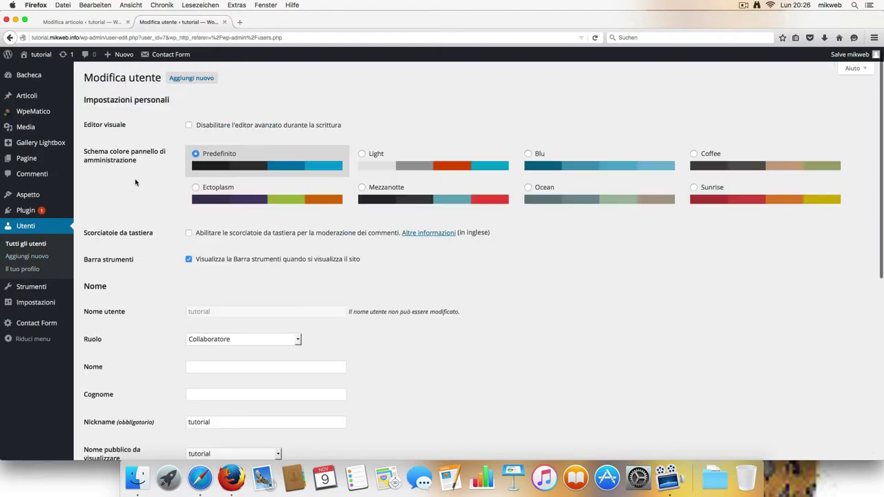
scroll(264, 263, "down", 2)
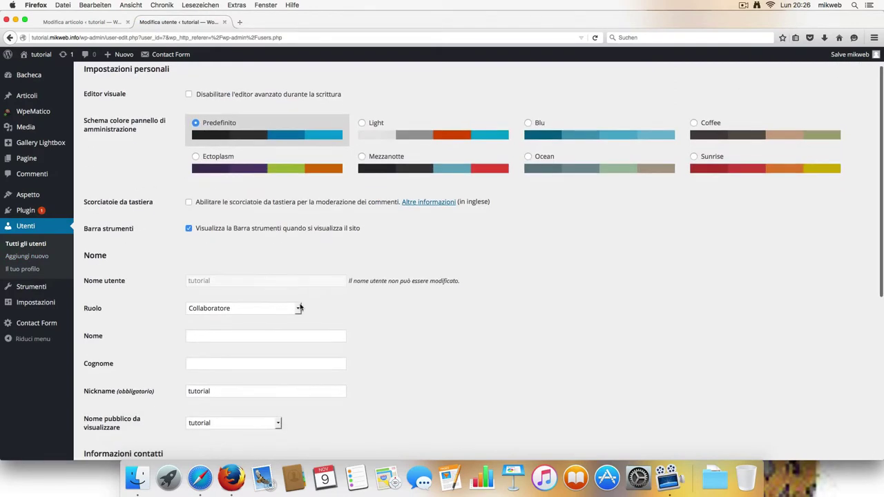
left_click(300, 308)
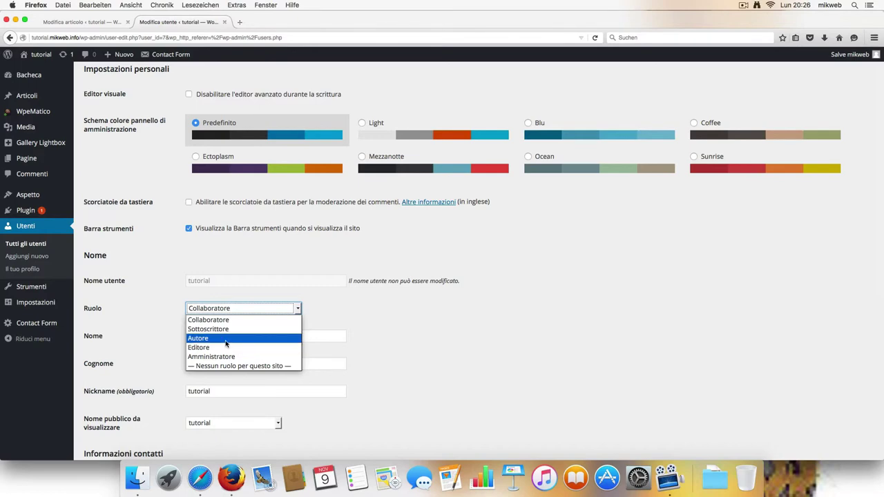
left_click(225, 339)
scroll(228, 339, "down", 5)
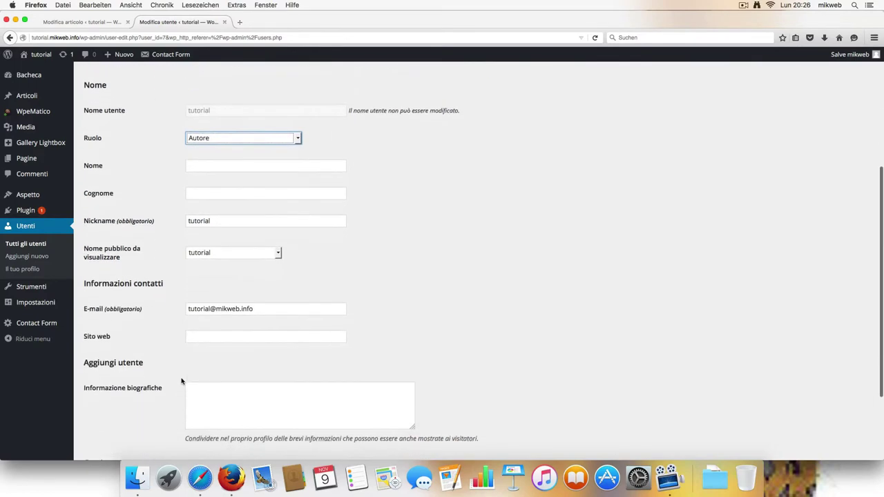
scroll(181, 381, "down", 3)
left_click(122, 413)
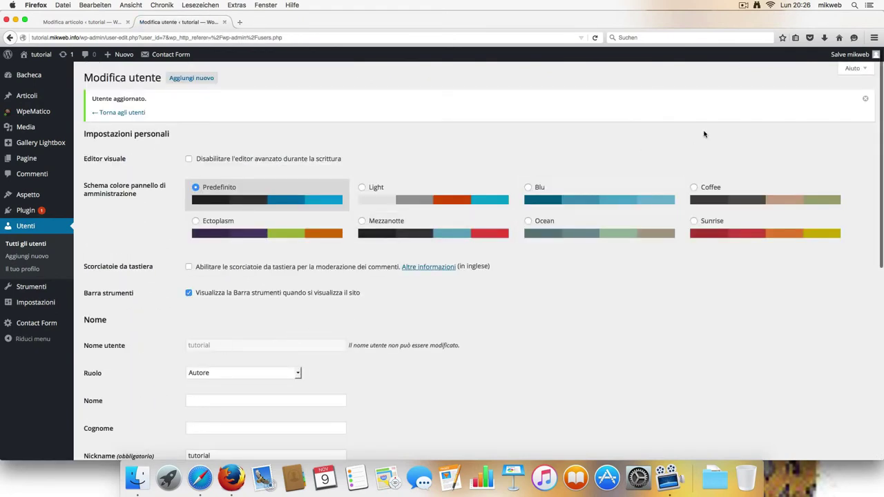
mouse_move(850, 54)
left_click(801, 88)
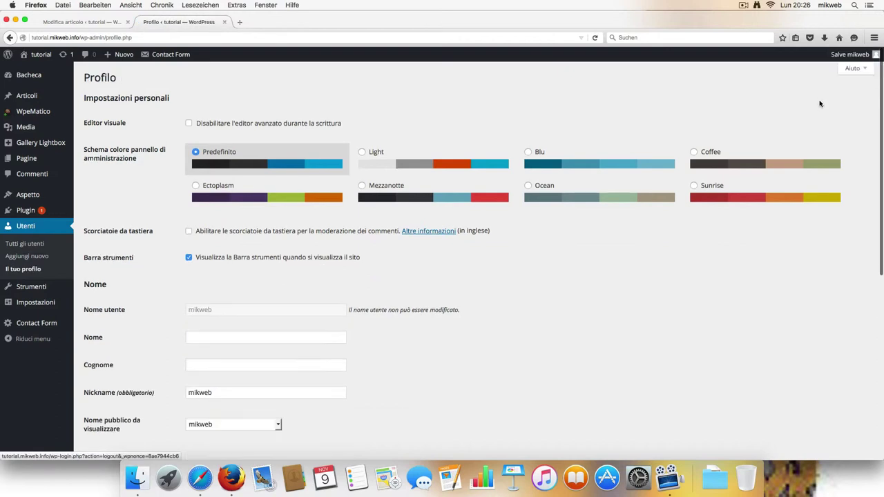
Step: Log out of the administrator account and sign in as 'tutorial' with the saved login
left_click(839, 89)
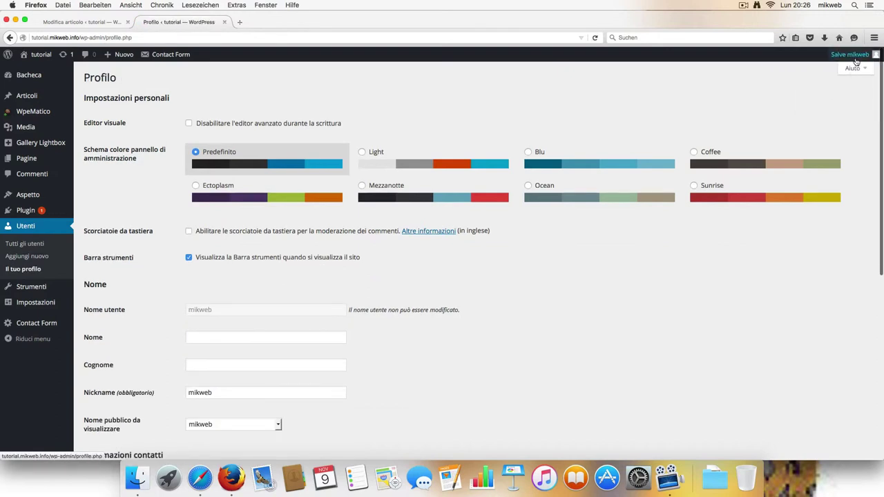
left_click(814, 100)
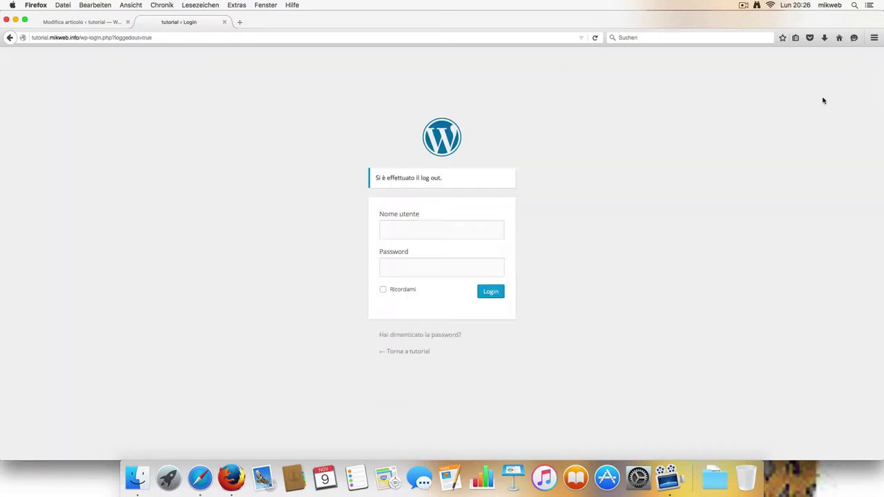
left_click(446, 225)
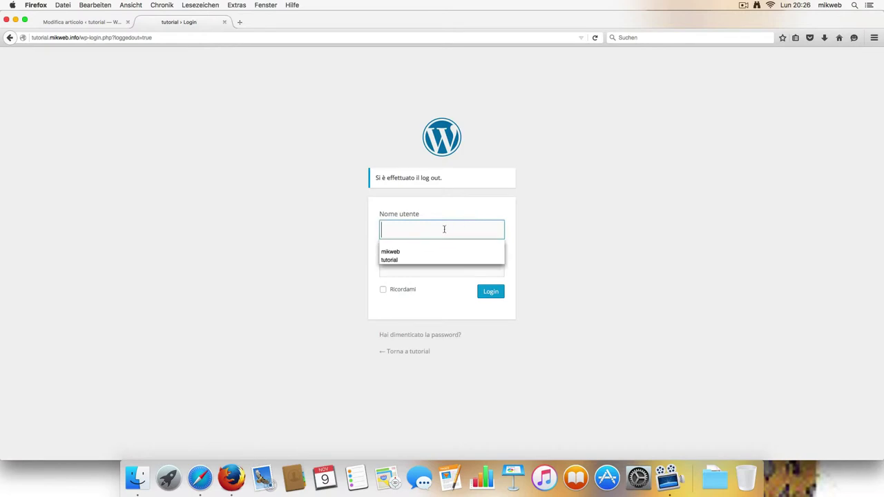
left_click(412, 260)
left_click(488, 292)
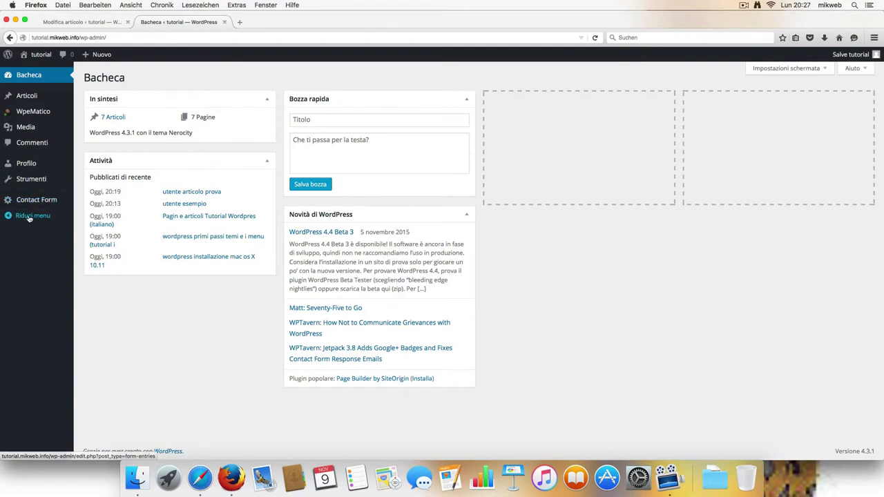
Step: From the Tutti posts list, open the pending 'untenti collaboratore' post for editing
mouse_move(19, 102)
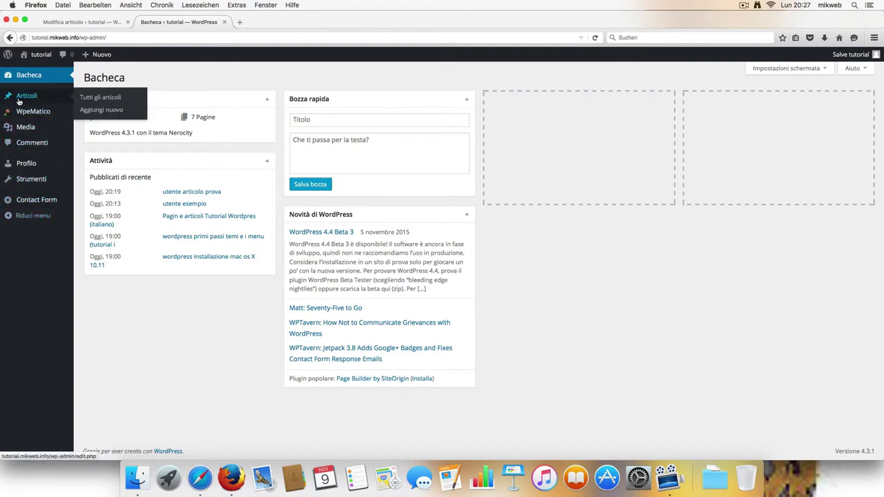
left_click(101, 98)
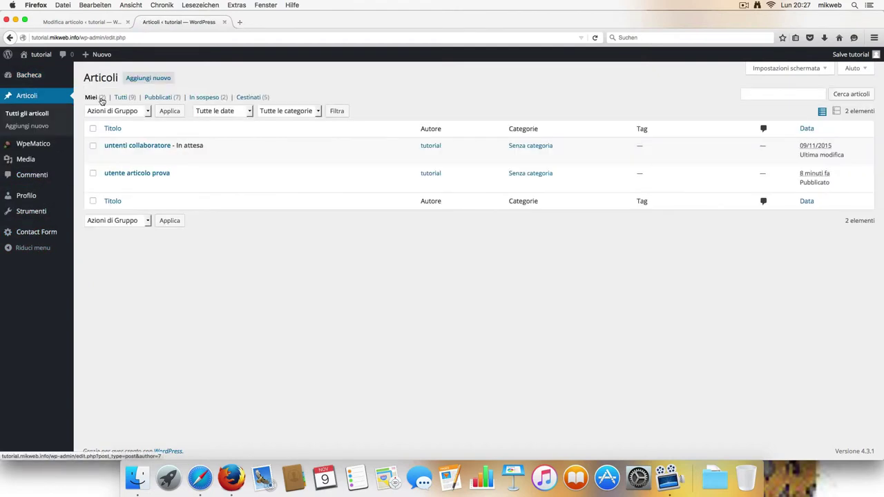
mouse_move(316, 151)
mouse_move(114, 177)
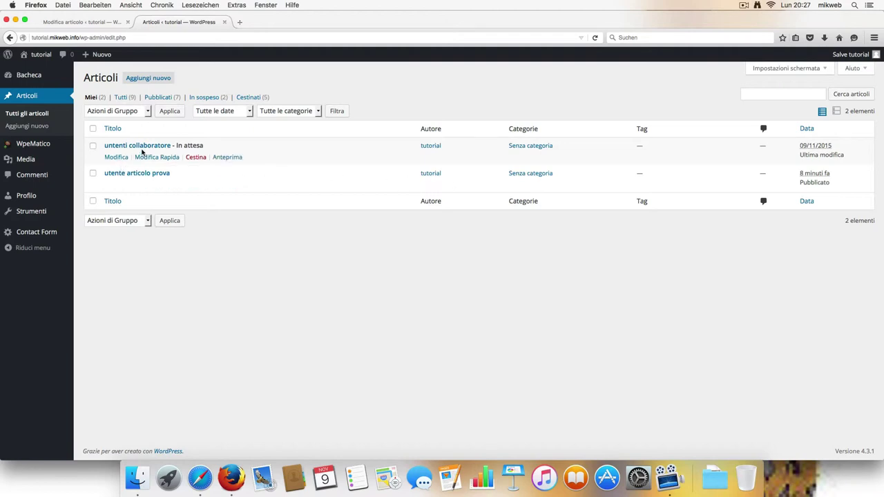
left_click(128, 100)
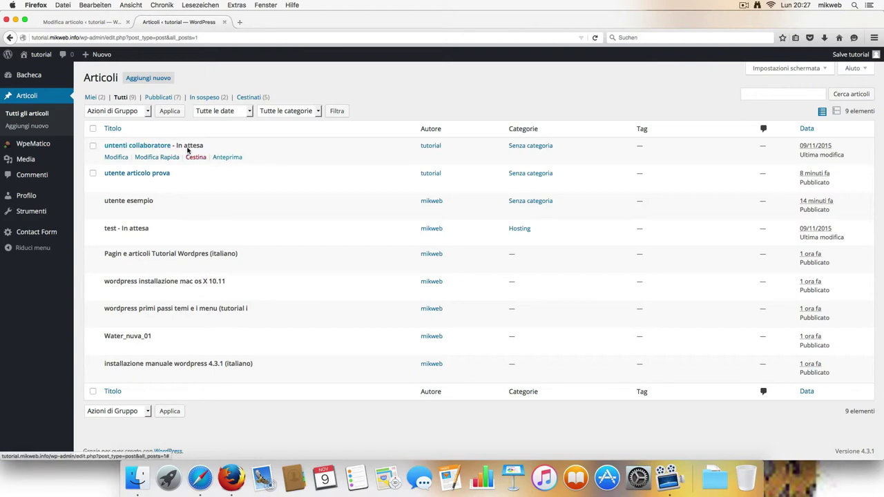
left_click(116, 157)
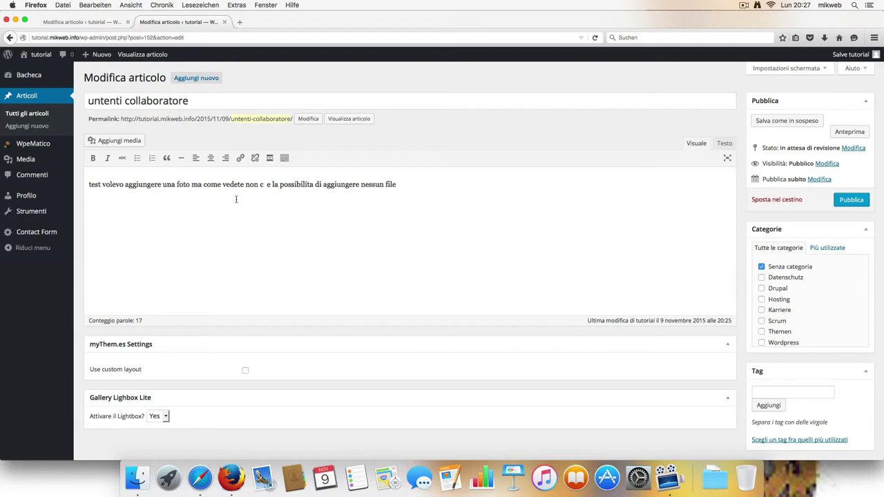
Step: Insert the SANREMO image into 'untenti collaboratore', then publish and update the post
left_click(119, 140)
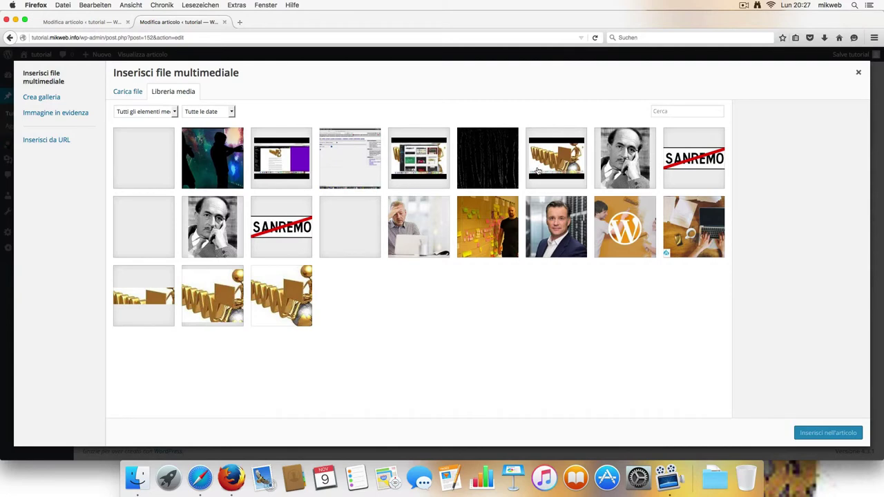
left_click(681, 161)
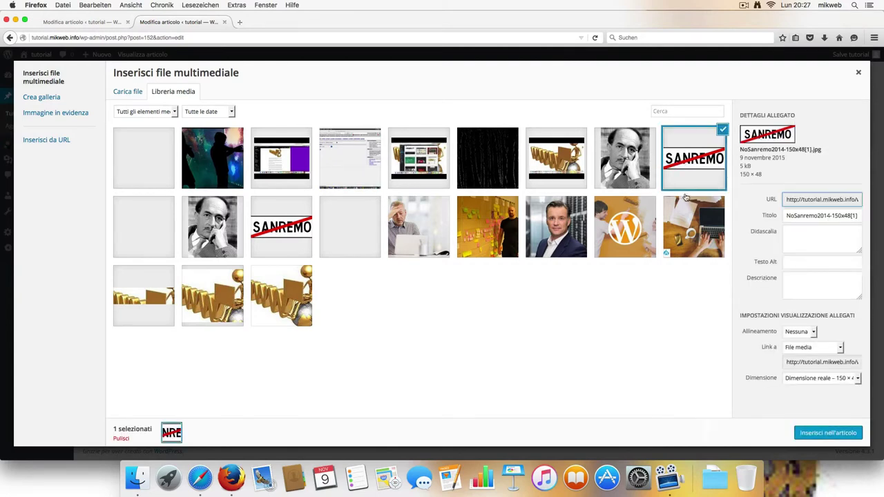
left_click(818, 432)
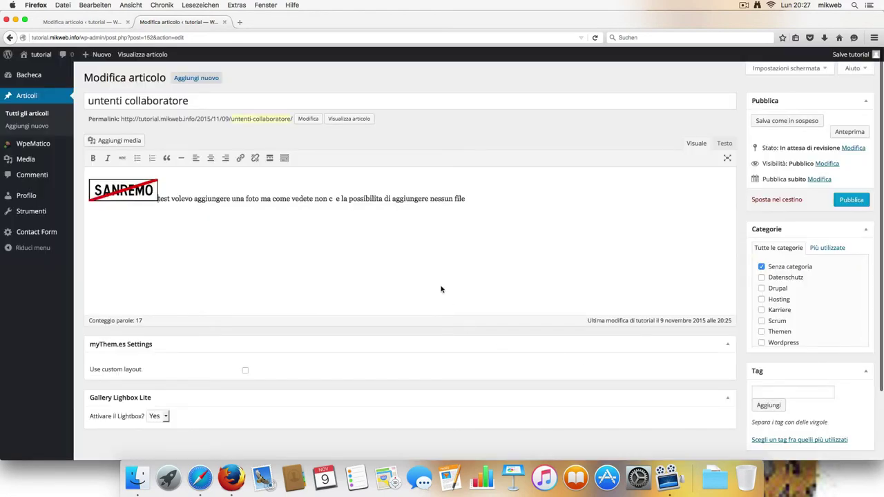
scroll(348, 201, "down", 3)
scroll(633, 200, "up", 2)
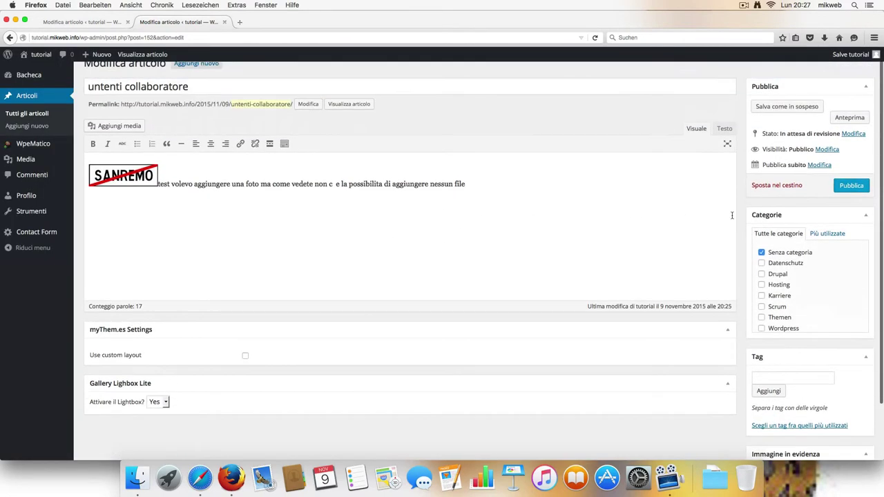
scroll(731, 215, "up", 1)
left_click(848, 200)
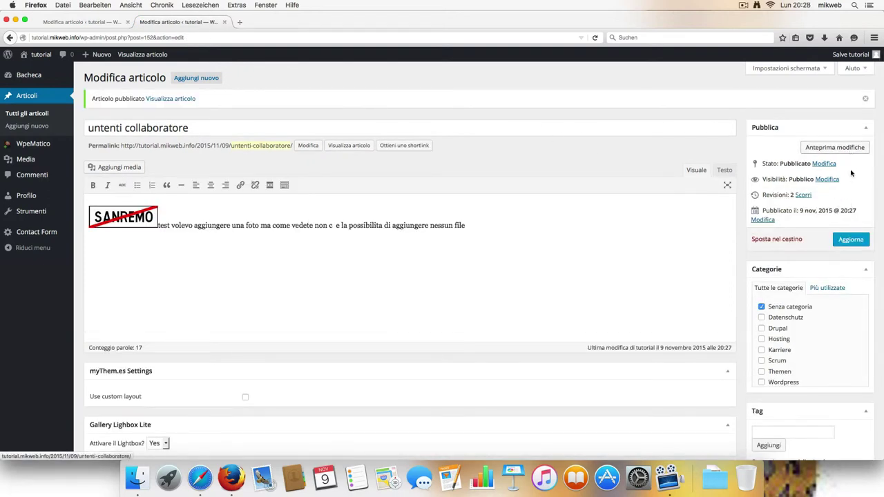
left_click(847, 239)
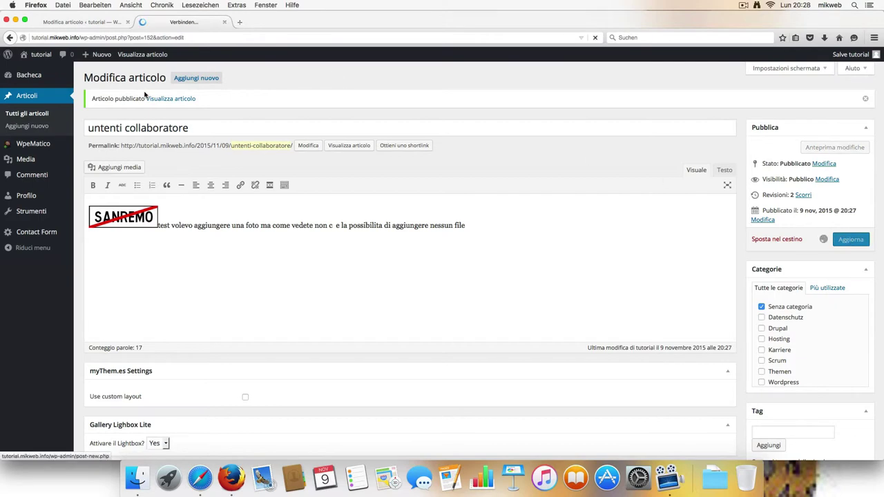
Step: Go to the live site and open Pagina di esempio from its menu
left_click(40, 55)
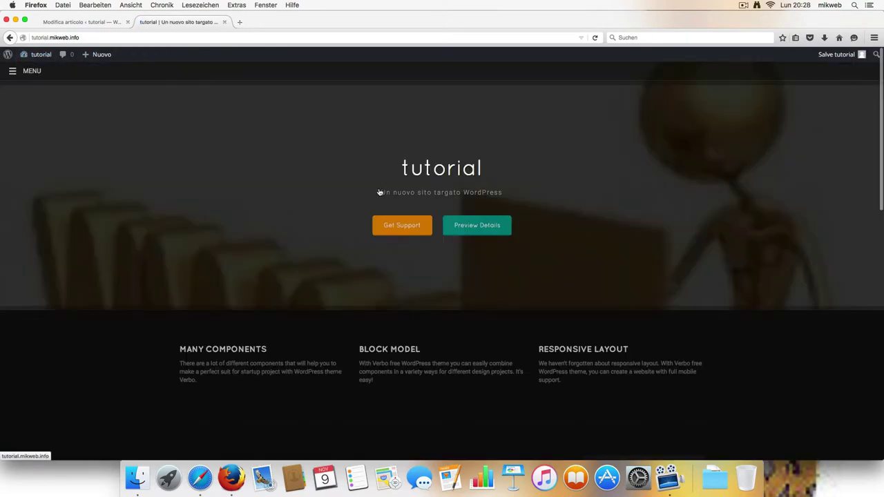
scroll(188, 191, "down", 5)
left_click(13, 70)
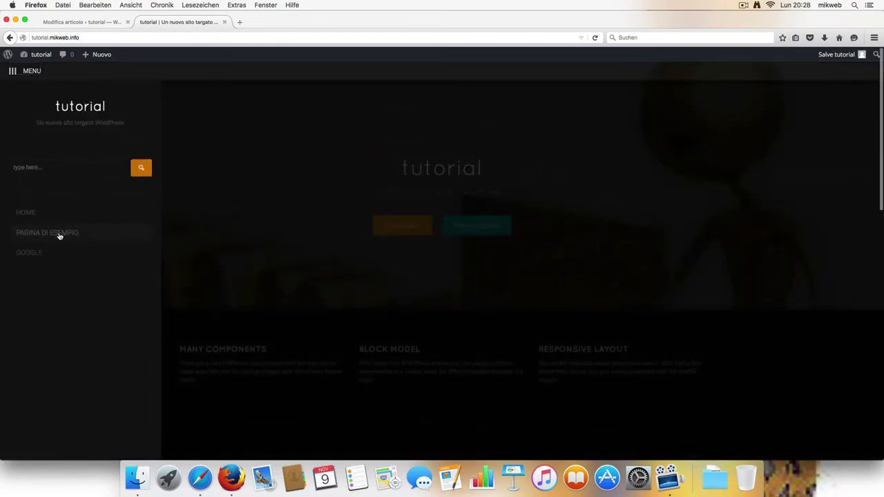
left_click(61, 233)
Step: Inspect the published post, opening the SANREMO image file and selecting the post's text and image
scroll(329, 297, "down", 5)
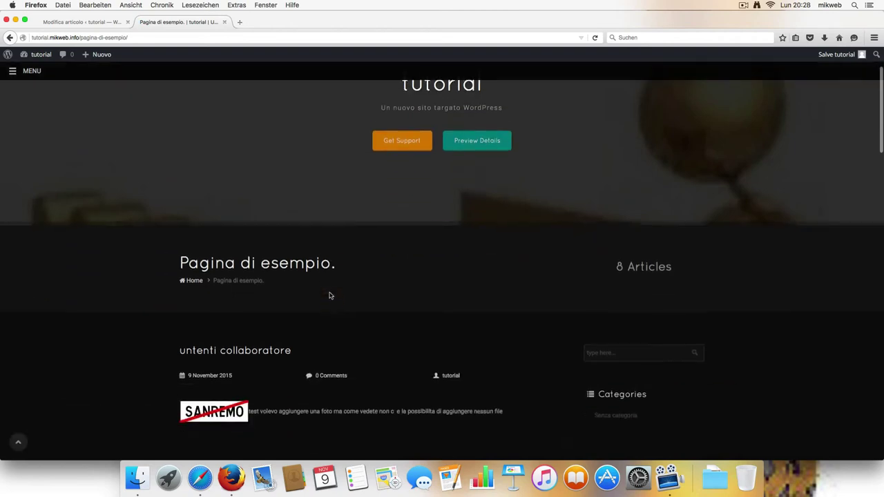
scroll(330, 298, "down", 1)
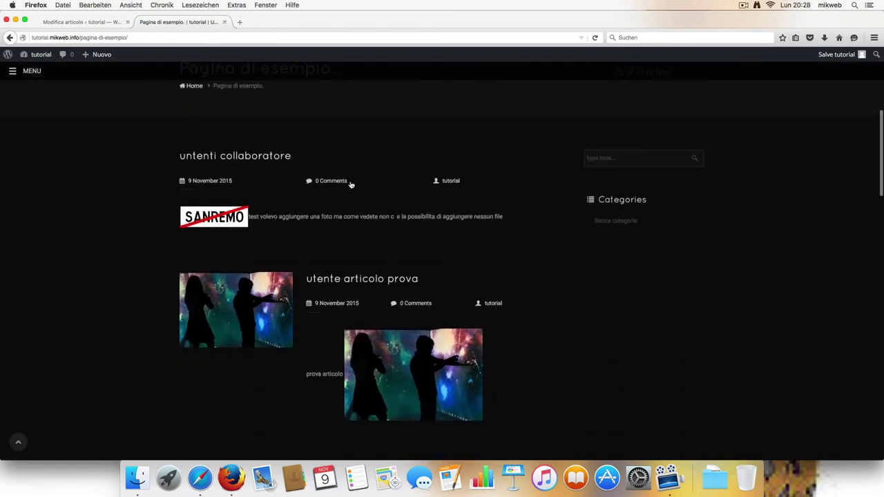
left_click(232, 217)
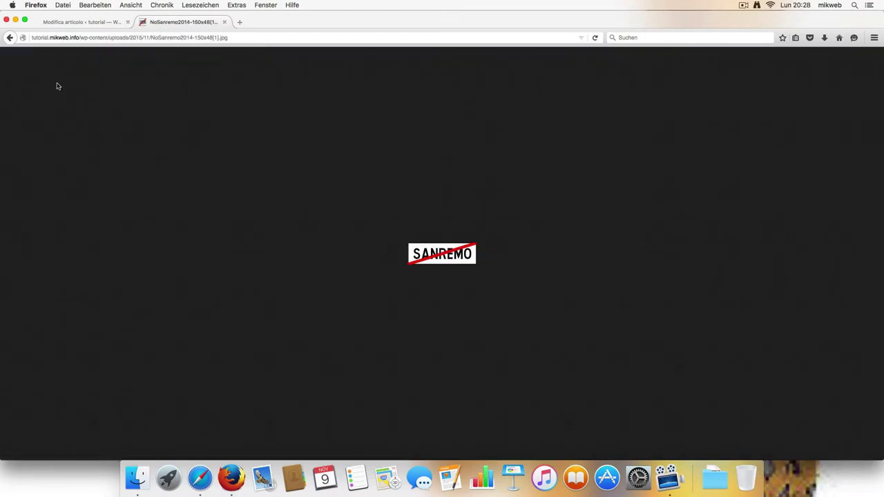
left_click(9, 38)
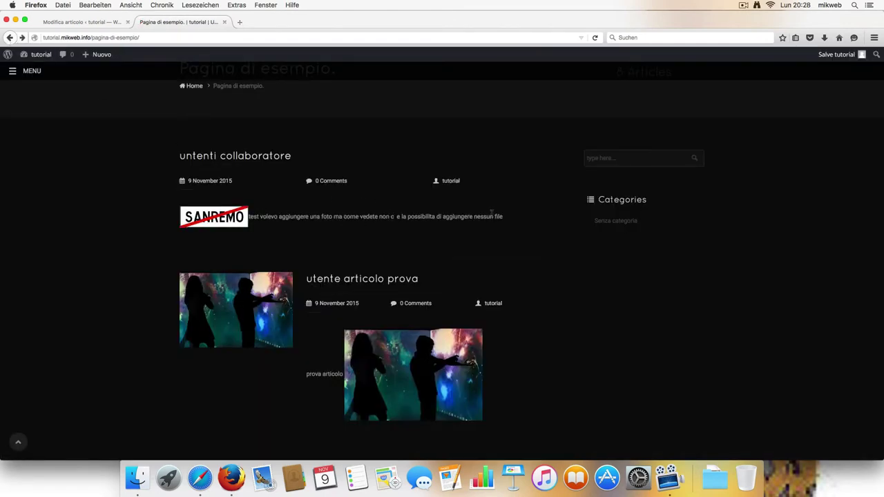
left_click_drag(506, 216, 198, 211)
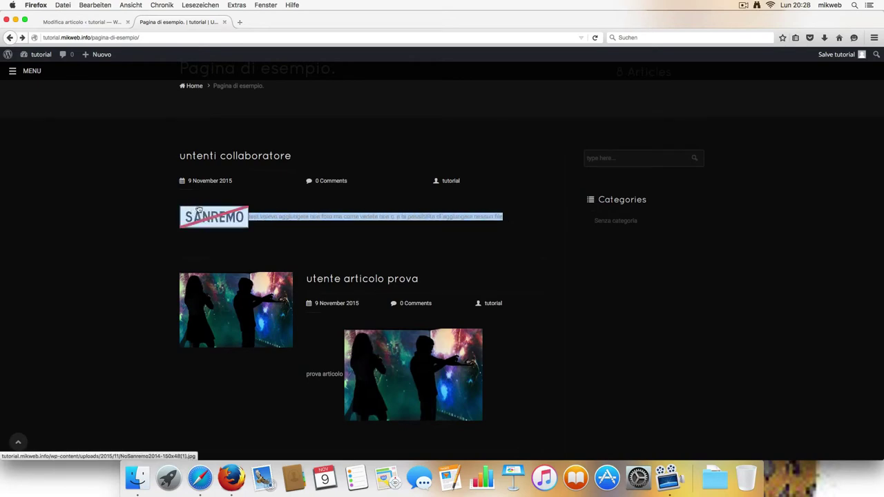
scroll(306, 233, "down", 10)
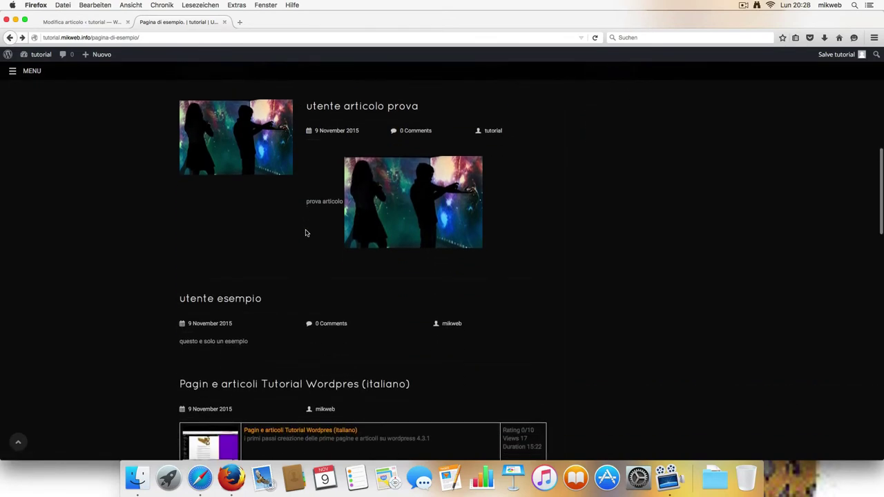
scroll(306, 232, "up", 10)
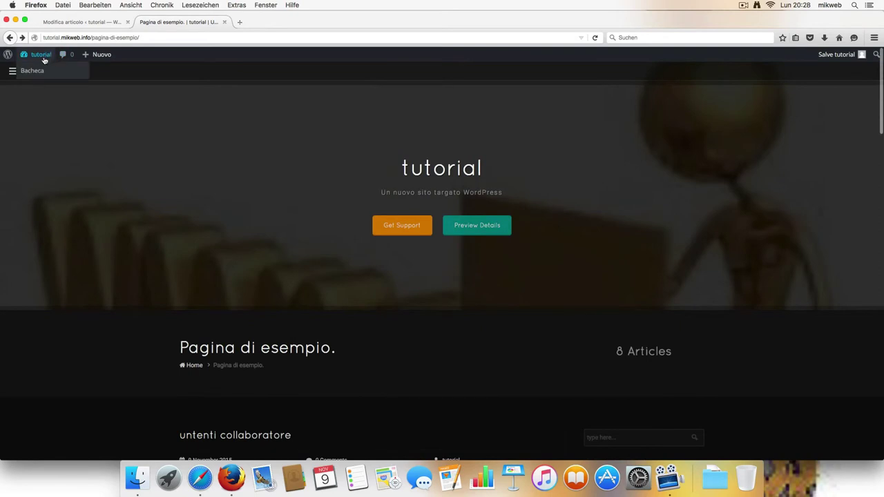
Step: Back in the dashboard, start a new post titled 'nuovo articolo'
left_click(32, 71)
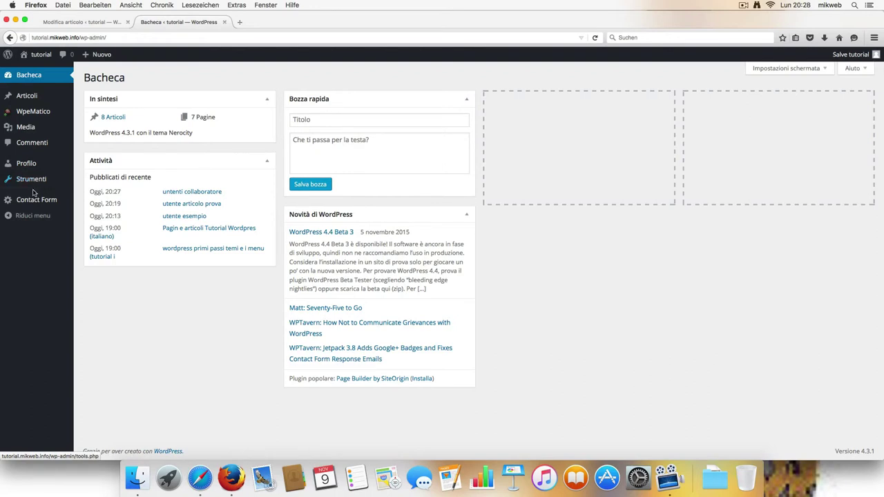
mouse_move(35, 110)
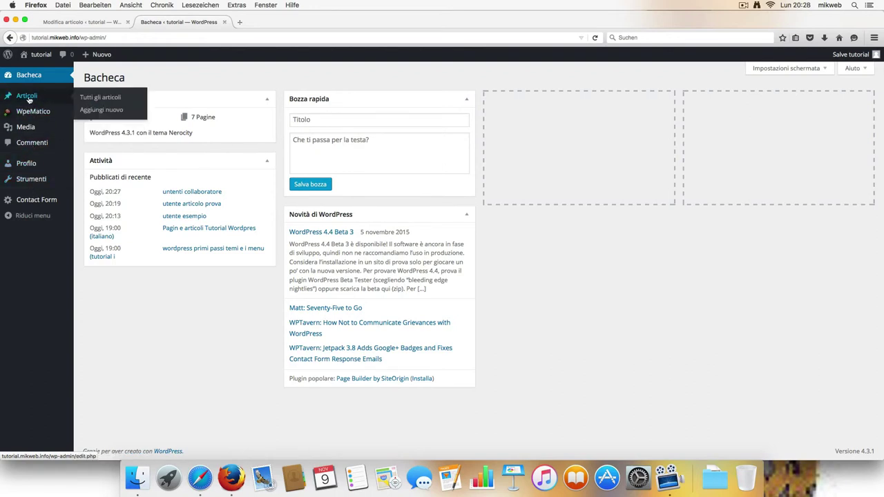
left_click(100, 113)
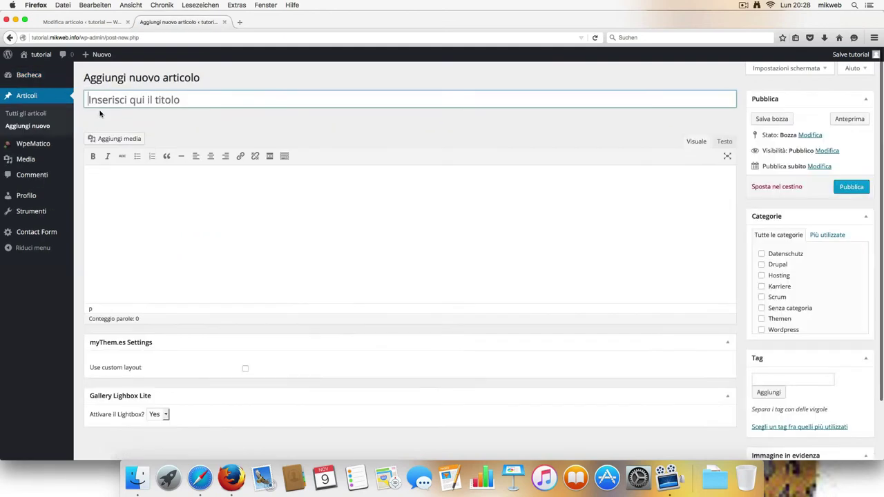
left_click(182, 103)
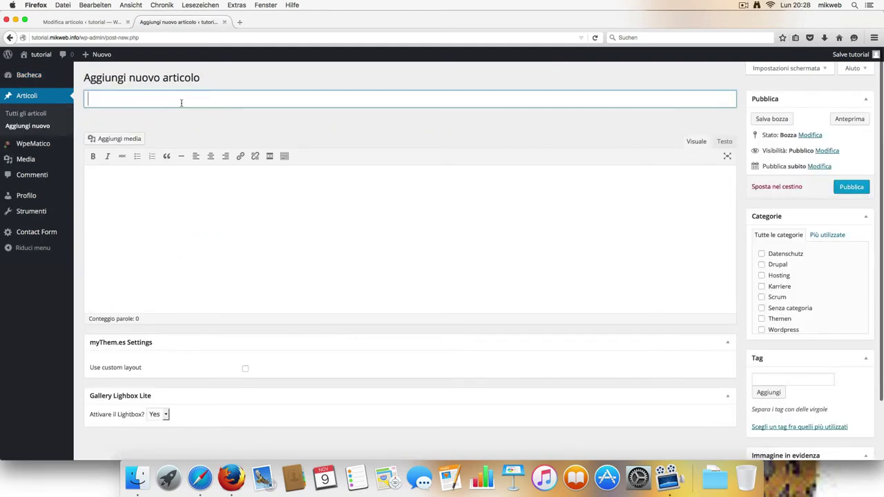
type("nuovo")
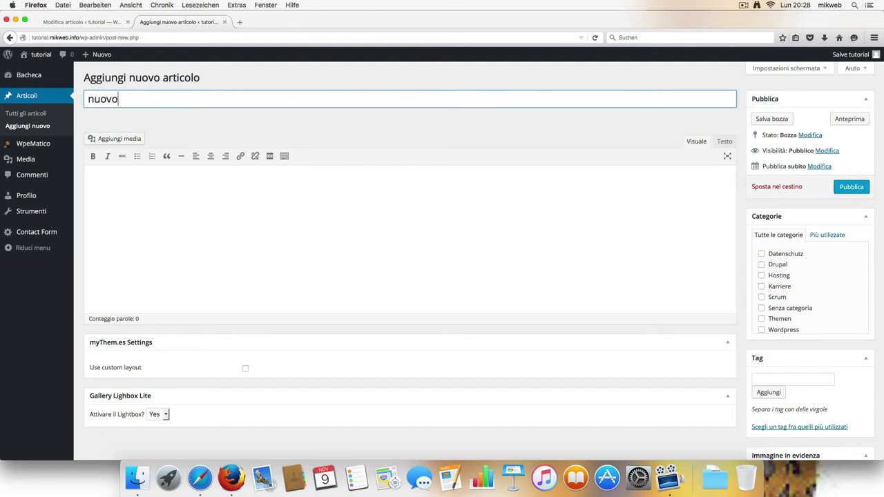
type(" articolo")
left_click(118, 139)
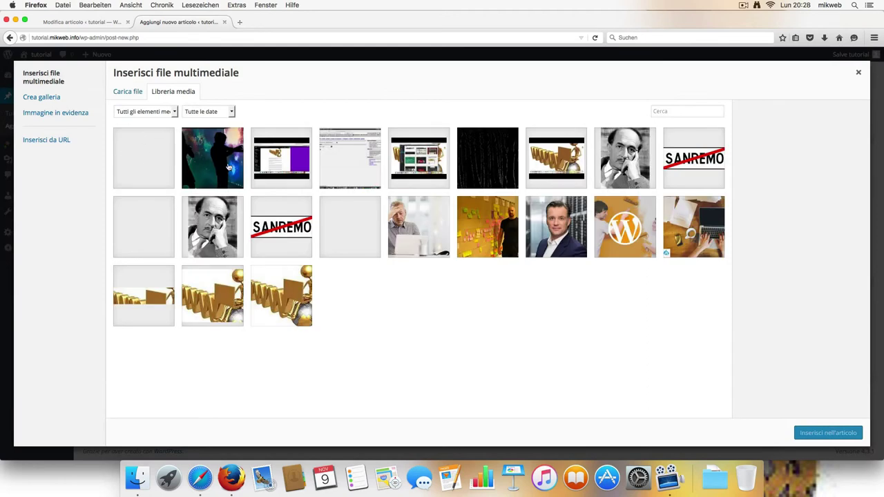
Step: Insert cropped-images.jpg from the media library into the post body
left_click(242, 290)
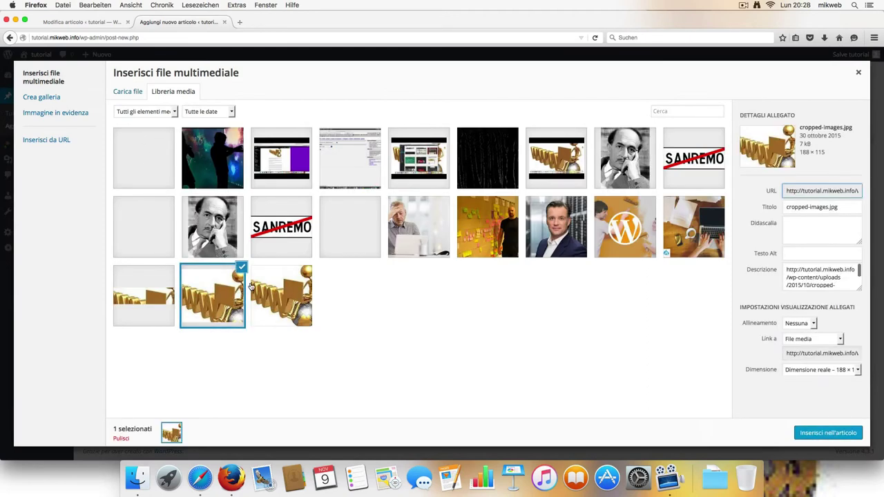
left_click(848, 433)
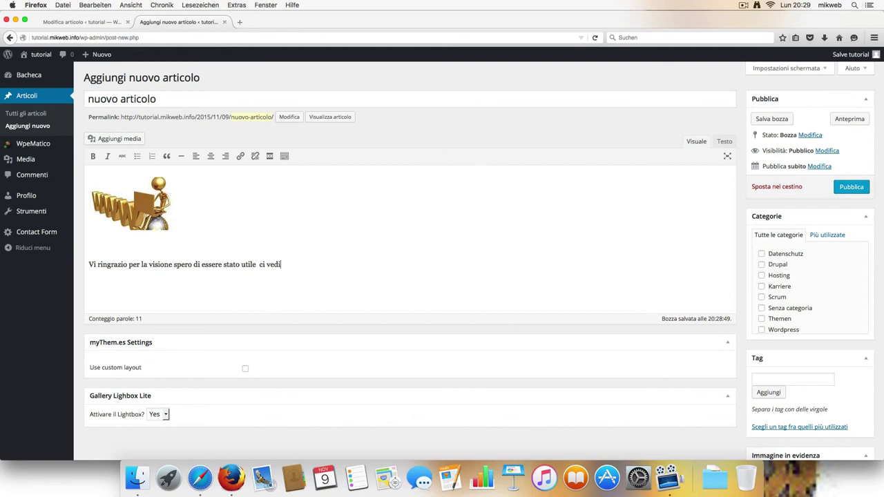
Step: Finish the sentence as 'ci vediamo alla prossima', make it bold, and publish 'nuovo articolo'
type("am")
key("BackSpace")
key("BackSpace")
type("mo alla prossima")
left_click_drag(359, 268, 150, 257)
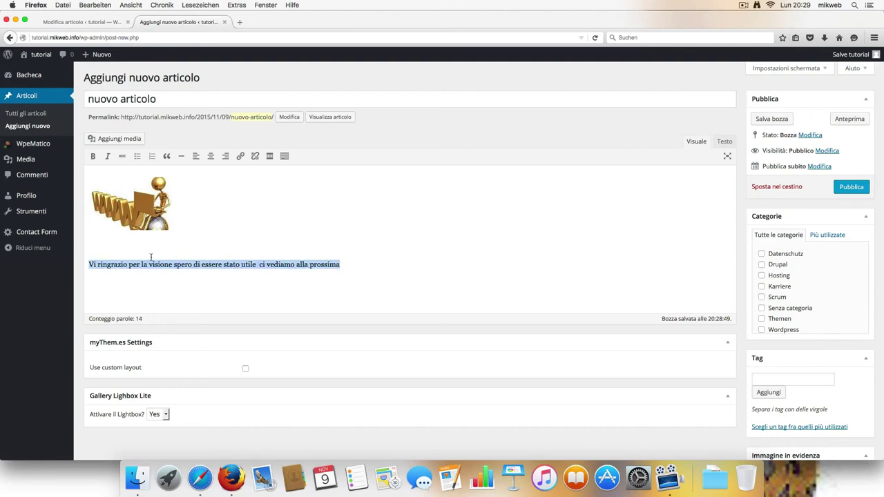
left_click(93, 156)
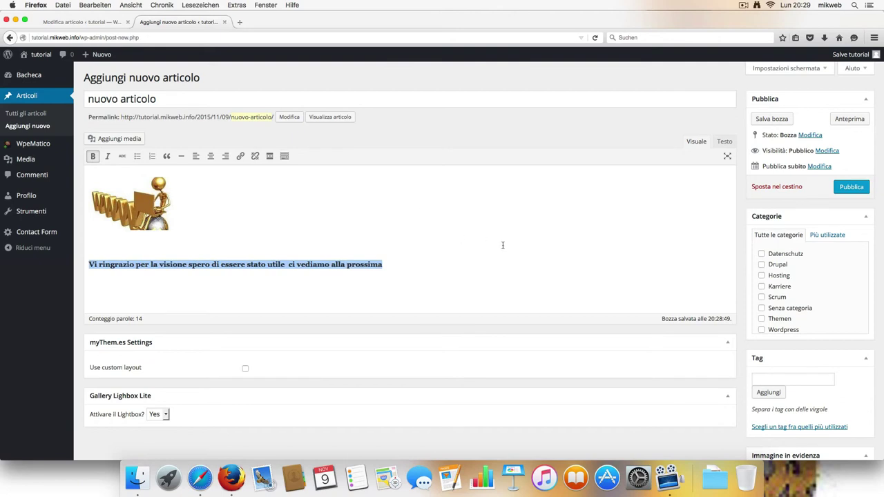
left_click(853, 190)
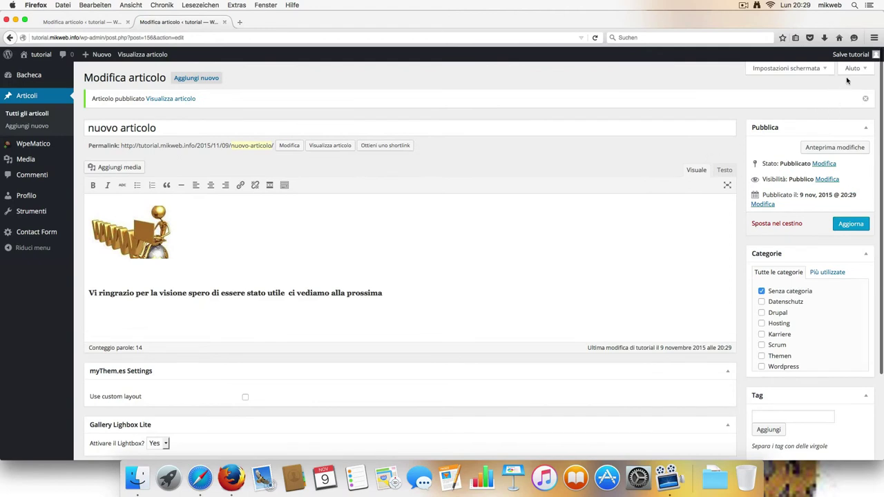
Step: Log out of the author account, sign in with the saved administrator login, and open the users list
mouse_move(868, 58)
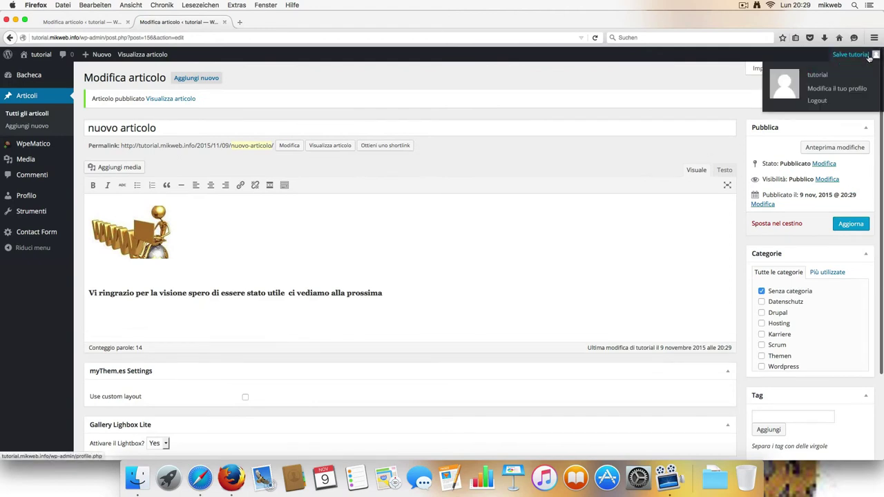
left_click(824, 100)
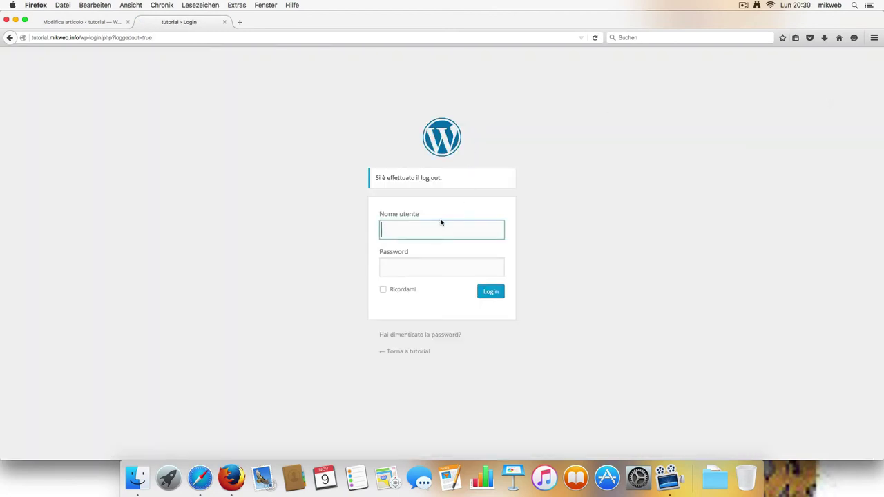
left_click(441, 223)
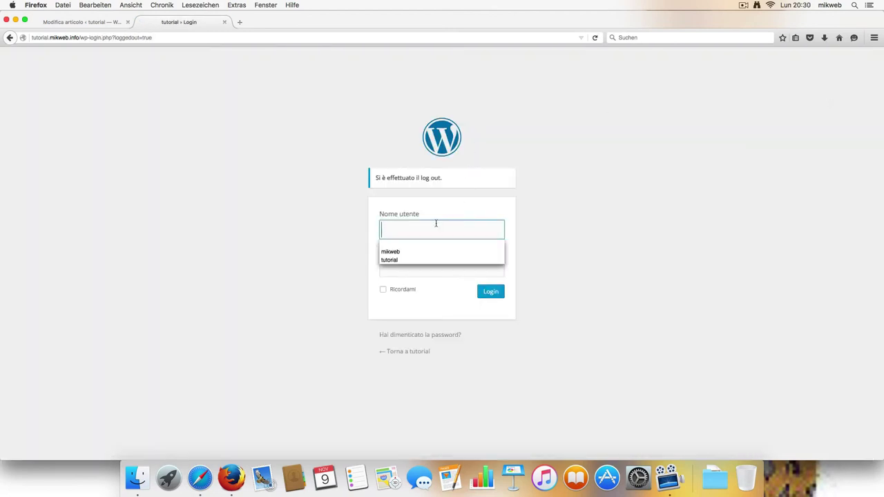
left_click(407, 252)
left_click(491, 291)
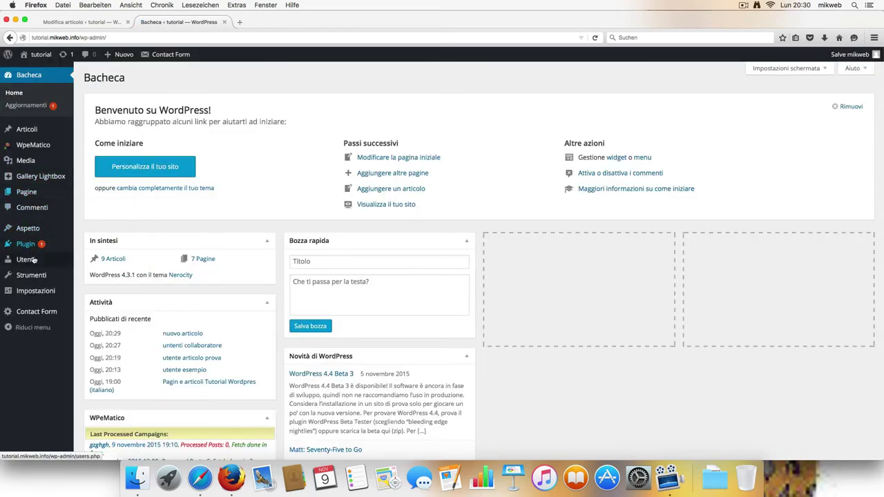
mouse_move(31, 261)
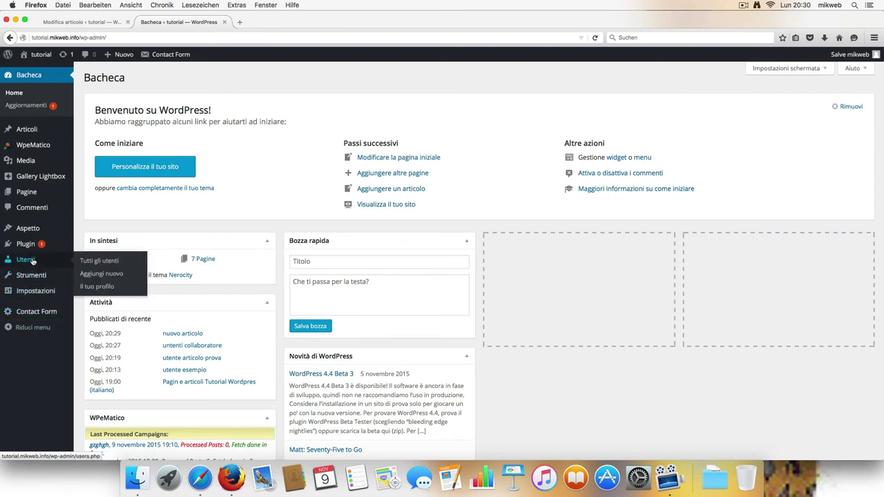
left_click(82, 261)
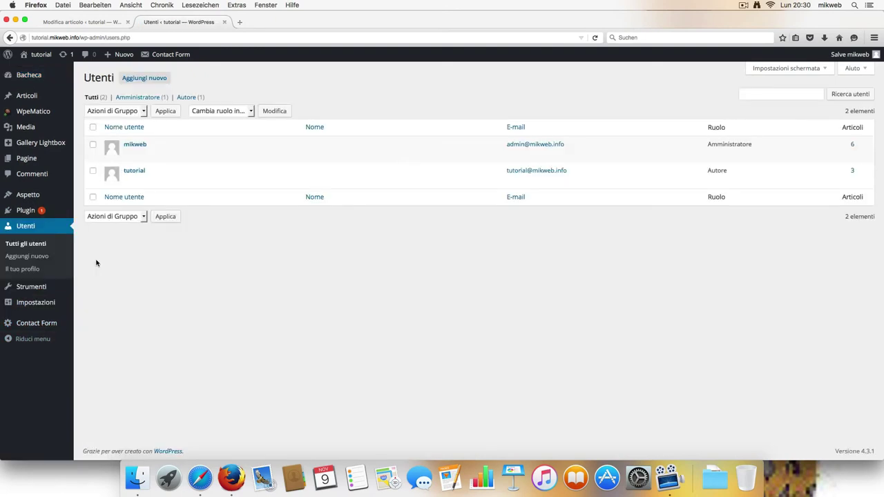
Step: Delete the tutorial user, assigning all their content to the administrator account
left_click(94, 171)
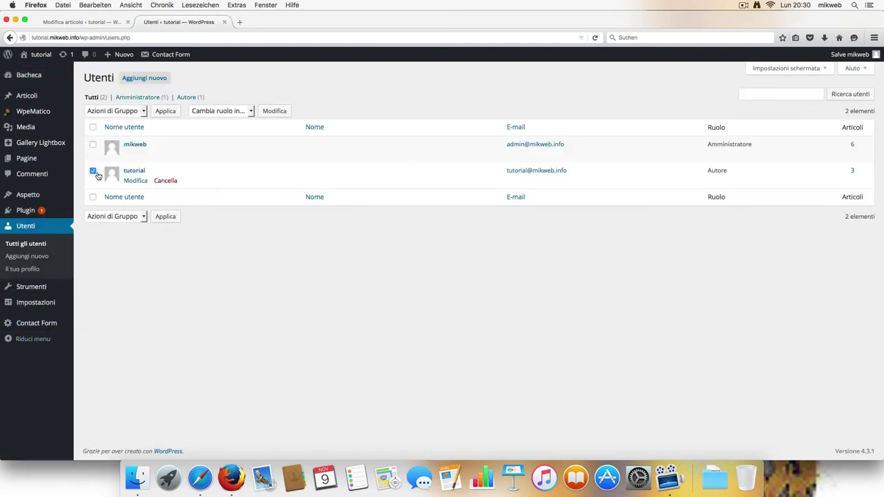
left_click(166, 182)
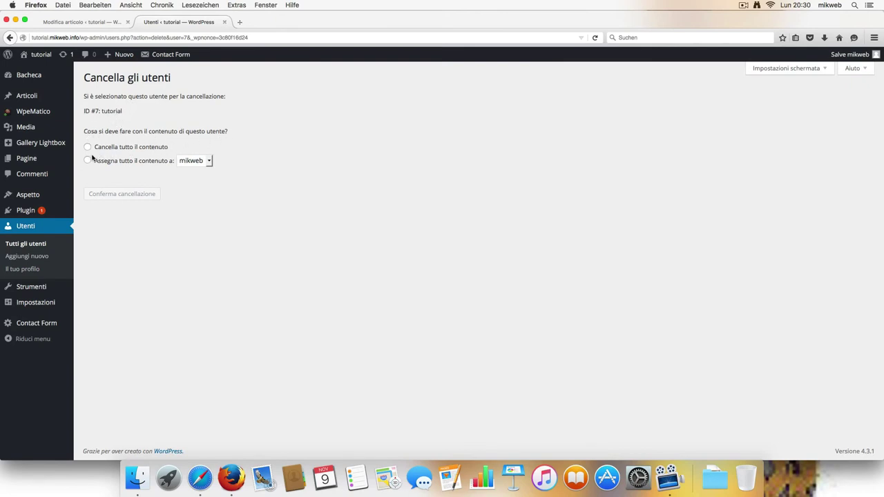
left_click(201, 163)
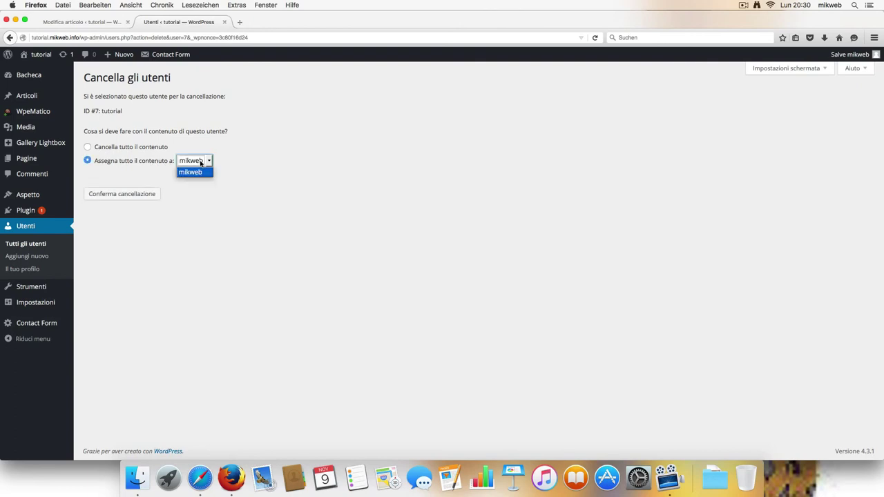
left_click(138, 195)
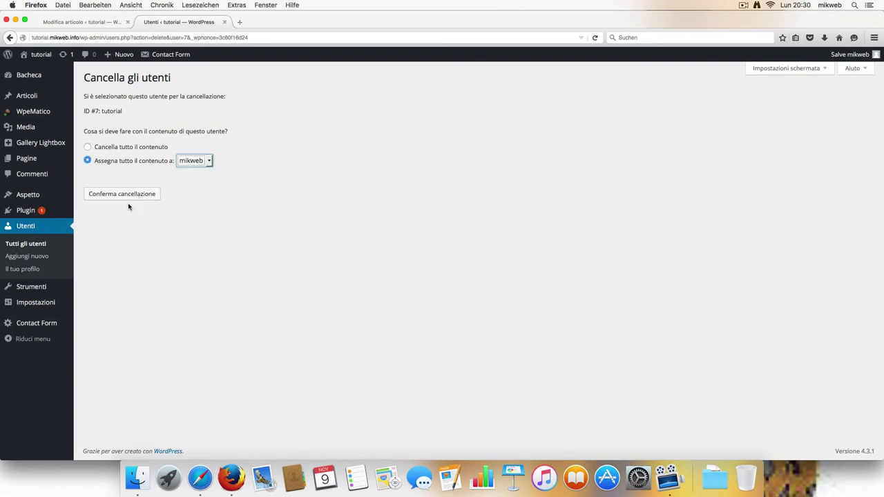
left_click(128, 195)
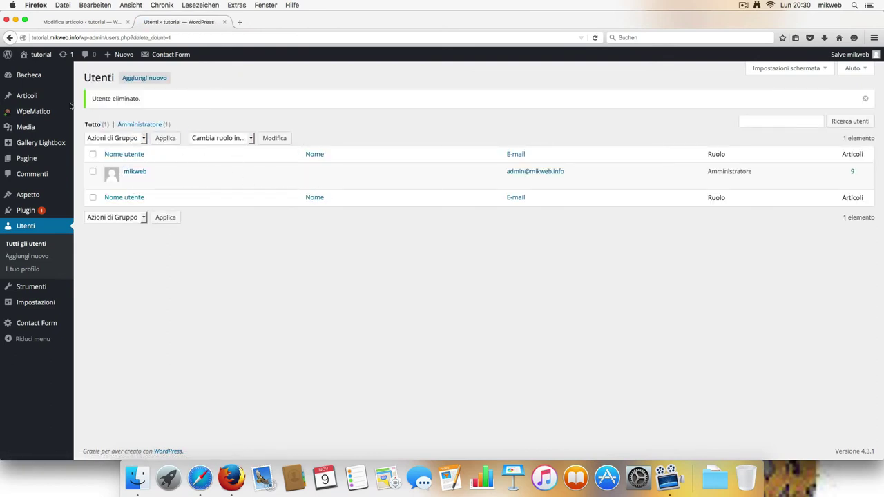
left_click(23, 97)
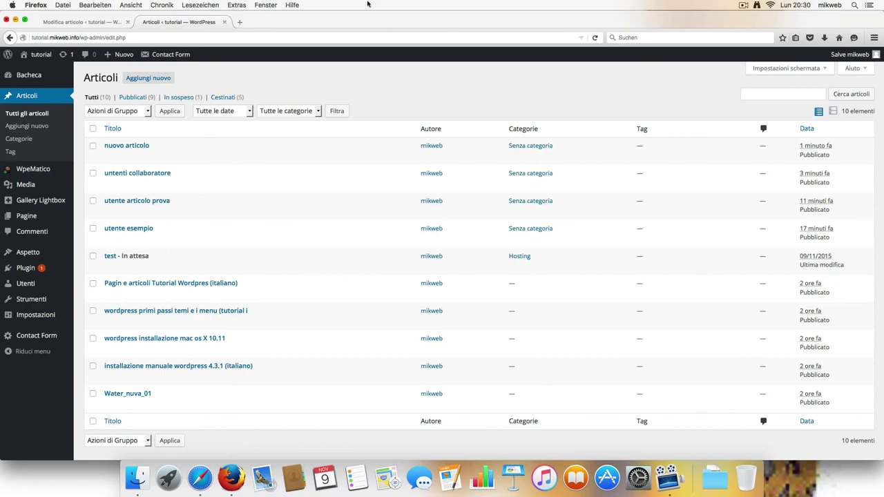
Step: Minimize the browser to reveal the desktop
left_click(15, 19)
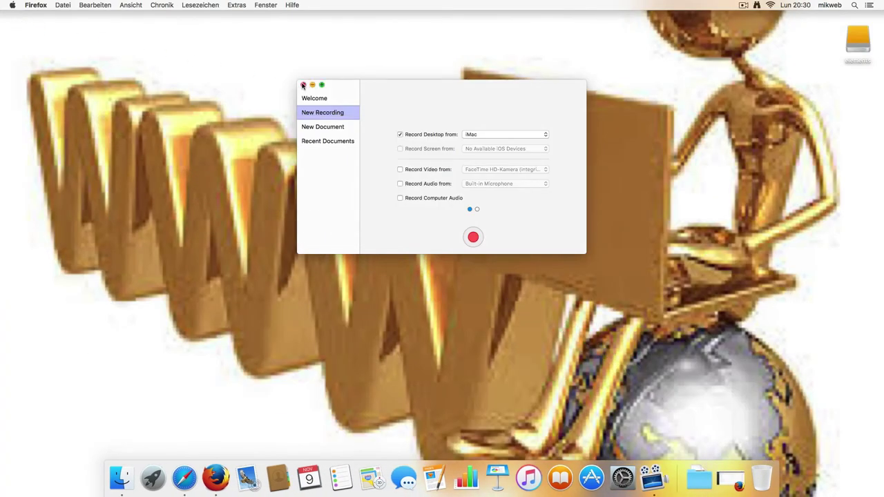
Step: Close the New Recording window and choose Stop Record from the ScreenFlow menu-bar icon
left_click(304, 85)
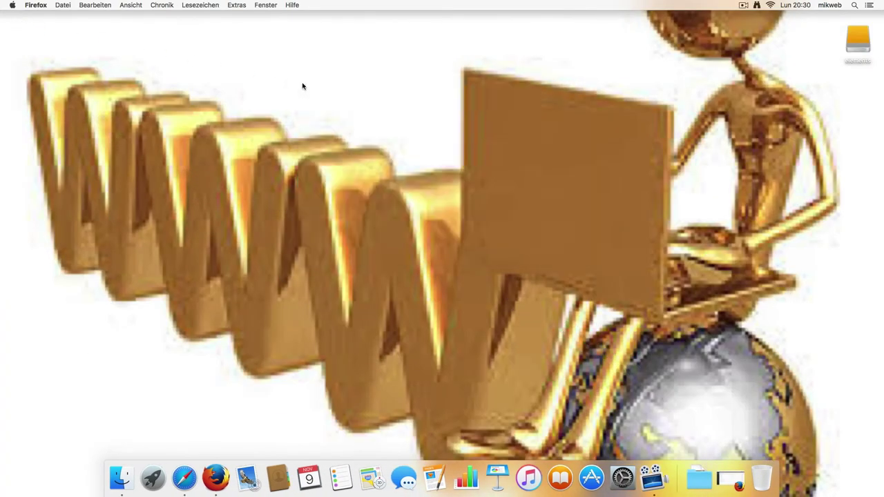
left_click(745, 6)
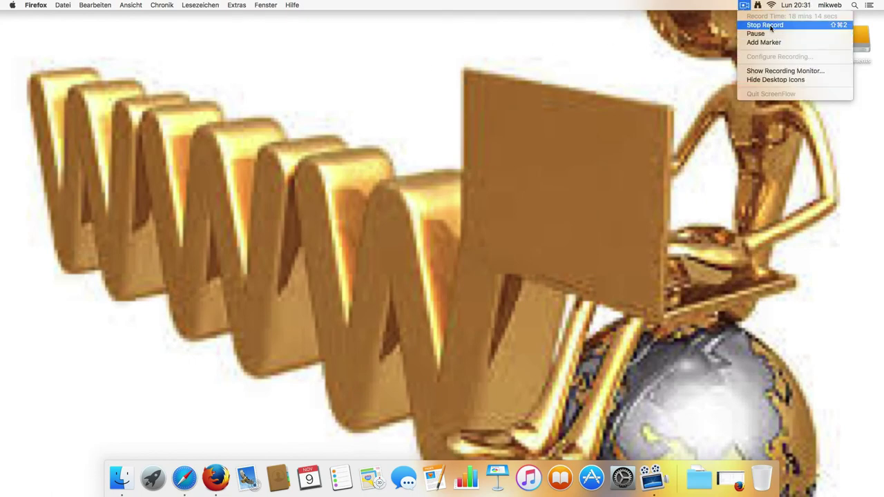
left_click(765, 24)
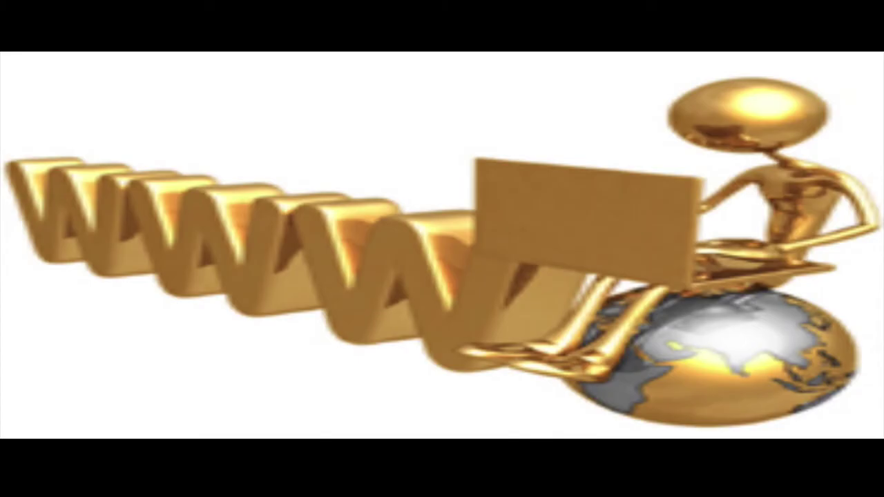